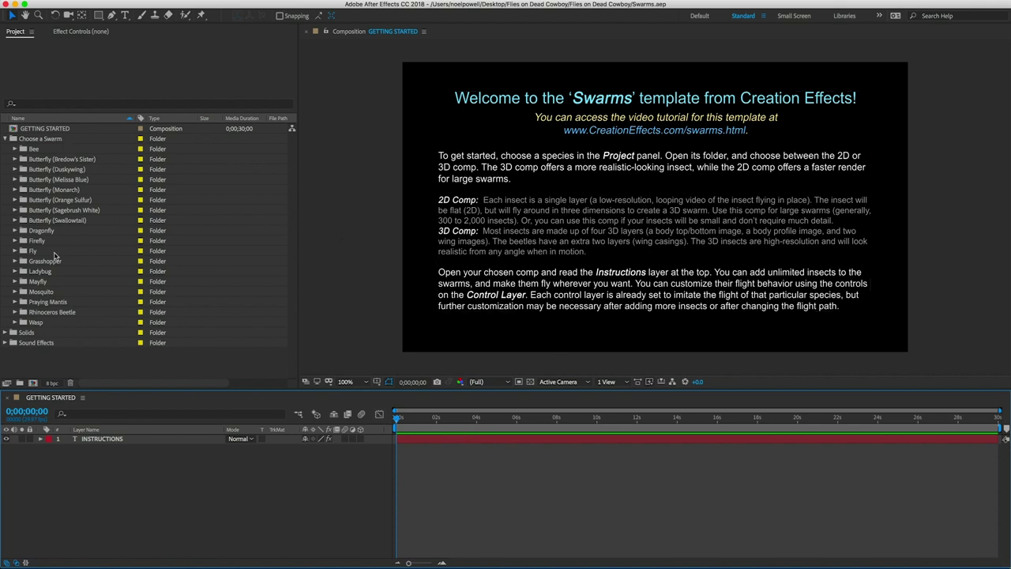
Delete every species folder from Bee through Wasp, keeping only the Fly folder.
left_click(35, 252)
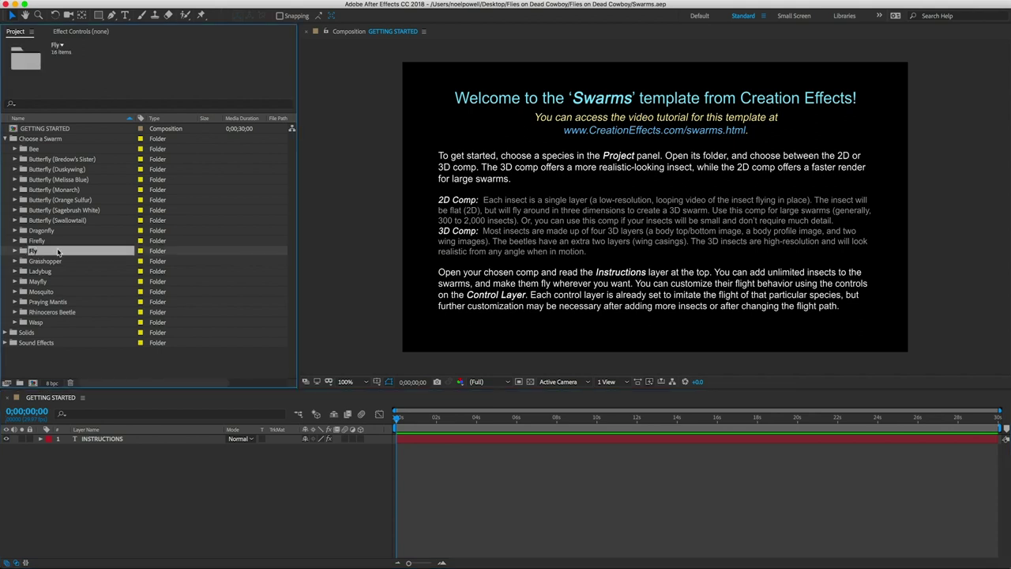
left_click(41, 241)
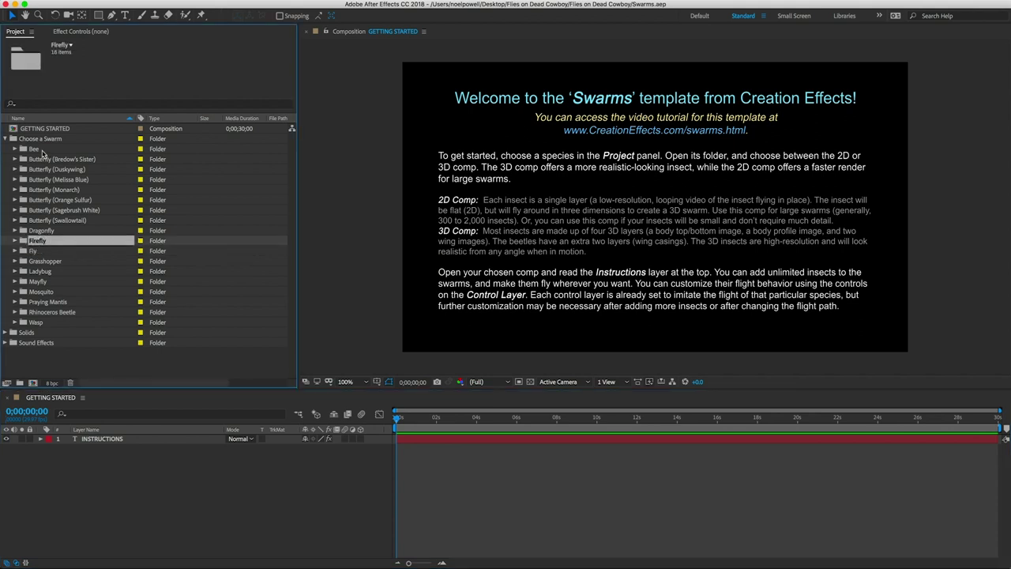
left_click(42, 152, "shift")
key("Delete")
key("Return")
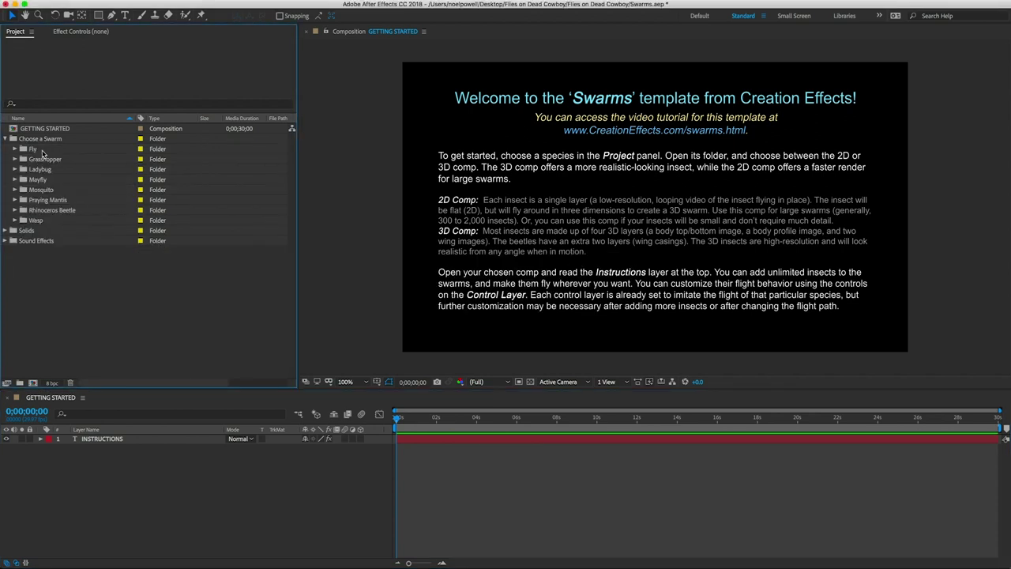
left_click(40, 219)
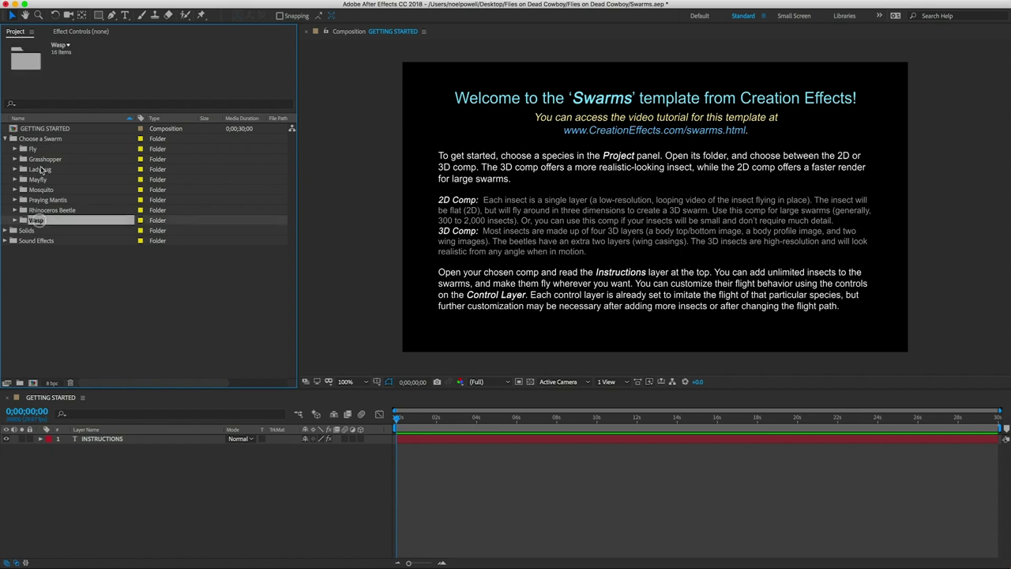
left_click(41, 160, "shift")
key("Delete")
key("Return")
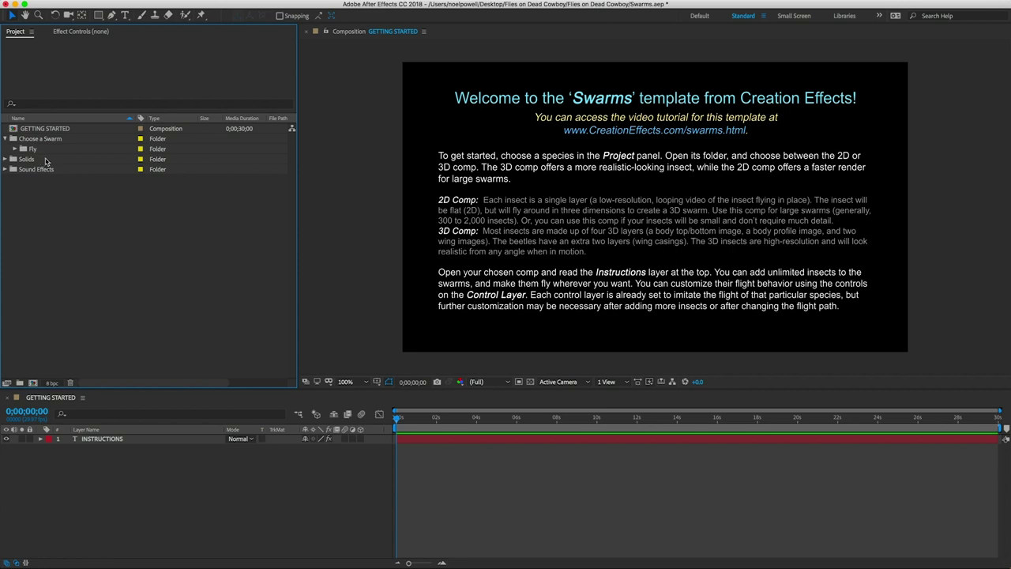
Import the Dead Cowboy.mov footage into the project via File > Import > File.
left_click(107, 2)
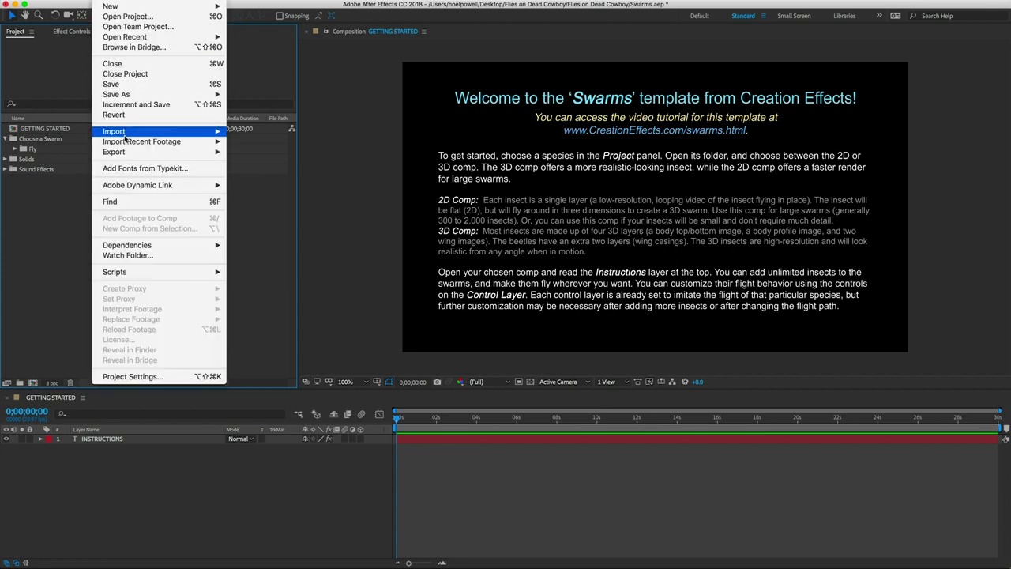
mouse_move(124, 133)
left_click(246, 132)
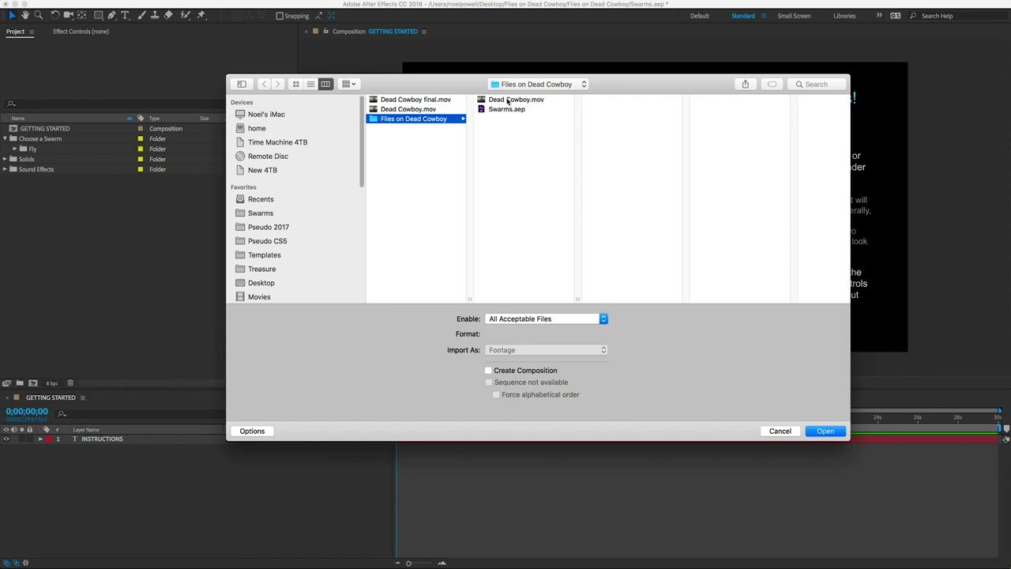
left_click(507, 101)
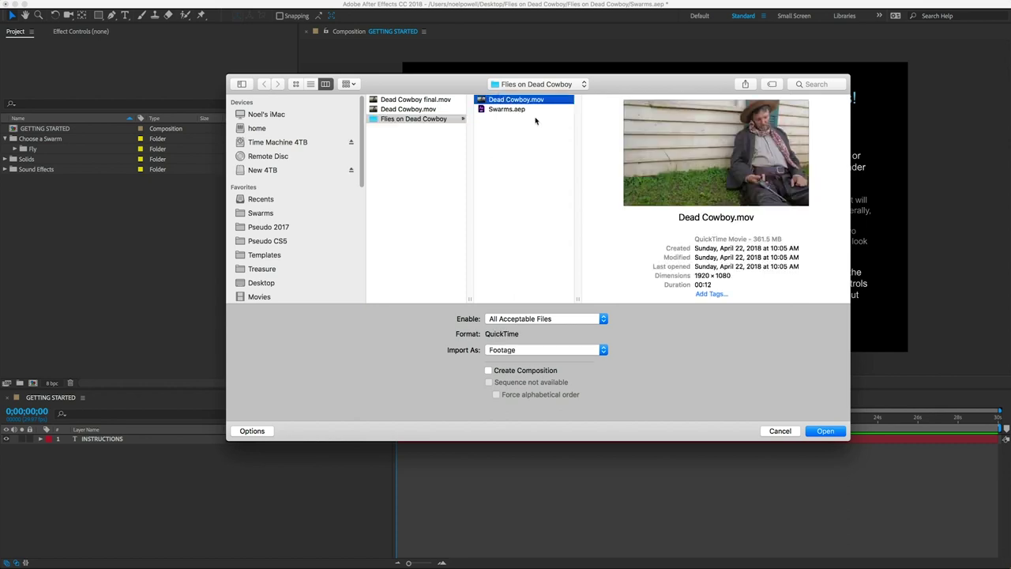
left_click(818, 432)
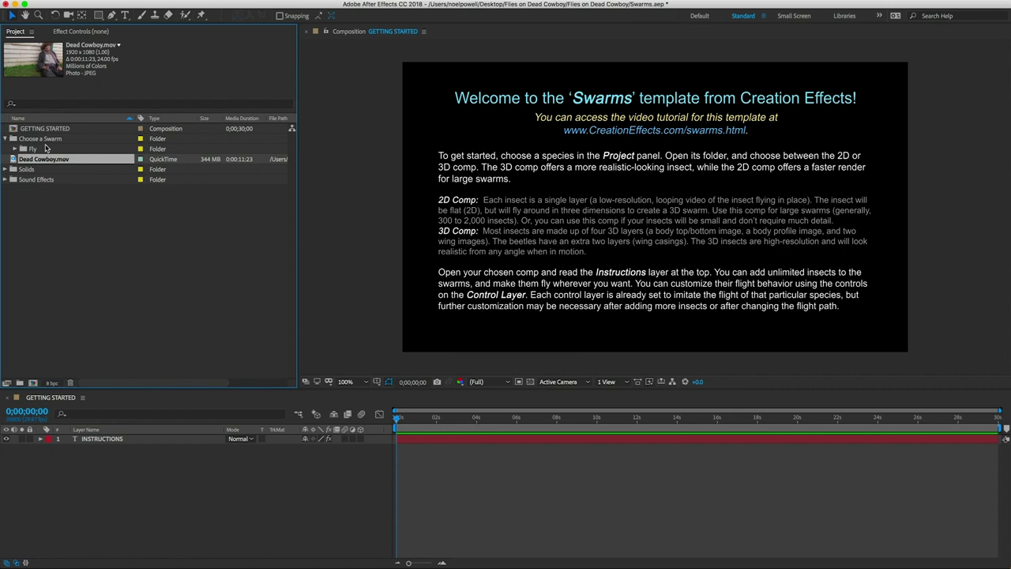
Open the 2D Fly and 3D Fly comps, set 3D Fly to 24 fps, and close its tab.
left_click(16, 148)
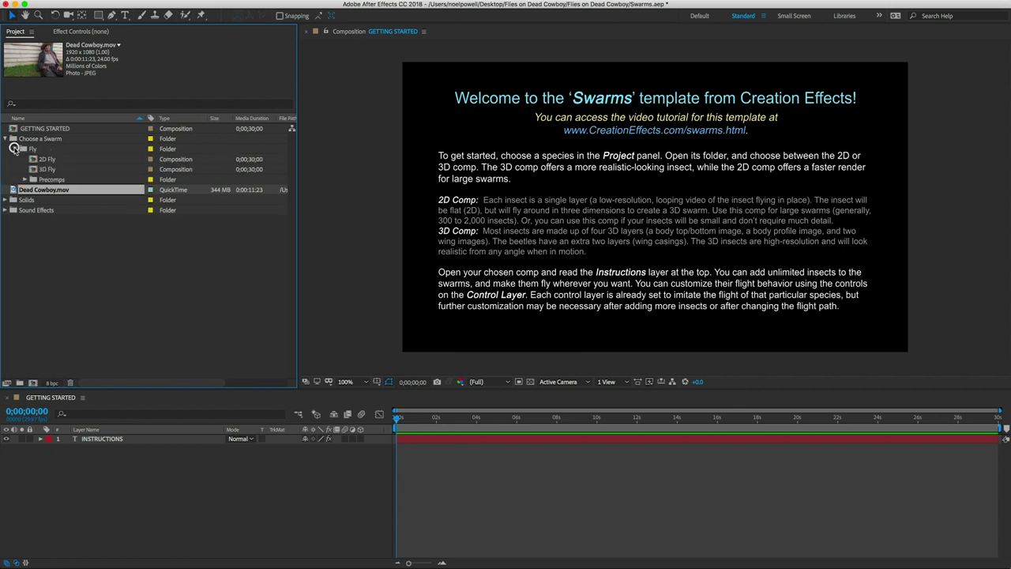
left_click(51, 160)
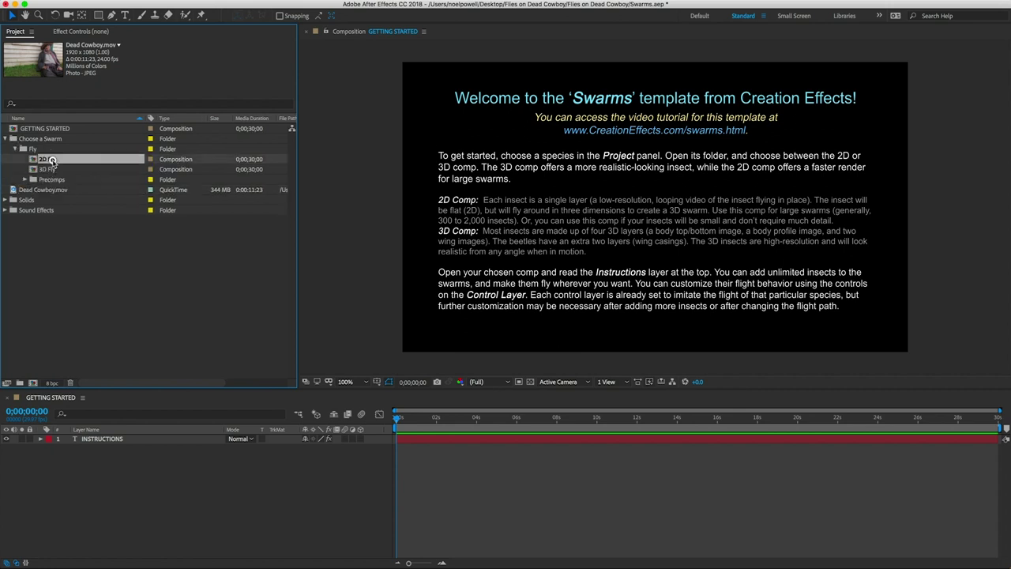
left_click(49, 169, "shift")
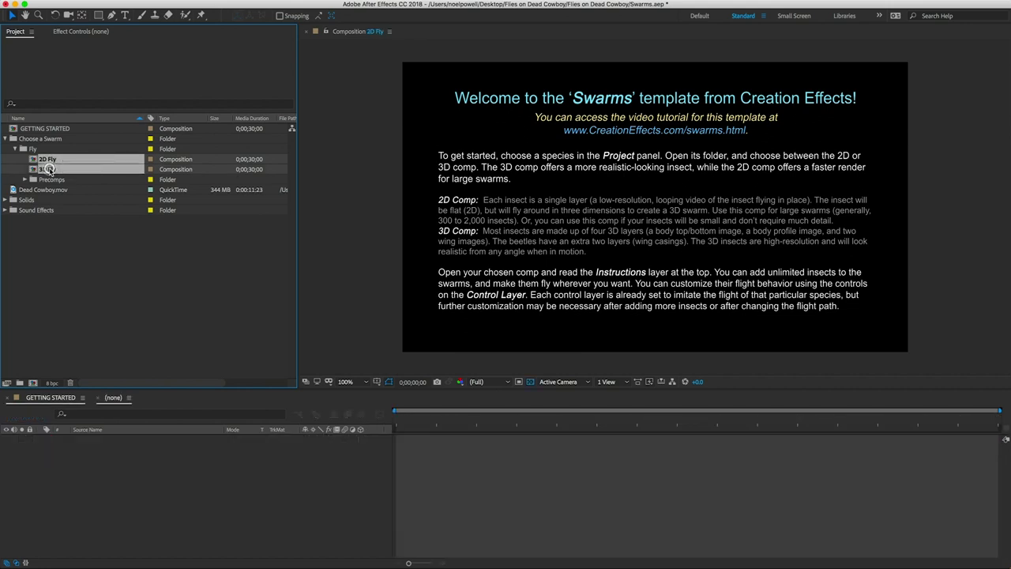
double_click(49, 169)
left_click(162, 0)
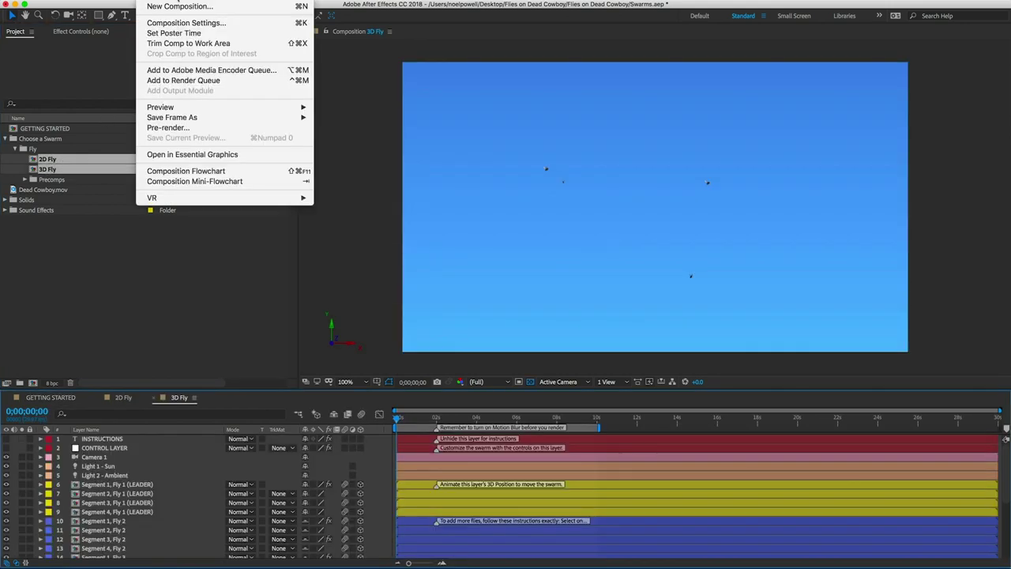
left_click(180, 24)
left_click(438, 267)
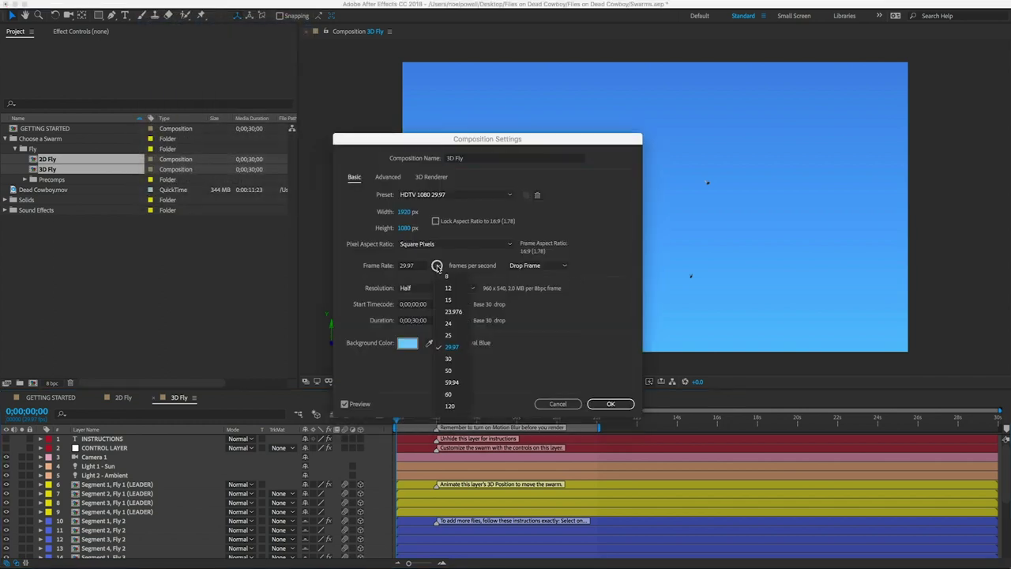
left_click(450, 330)
left_click(607, 404)
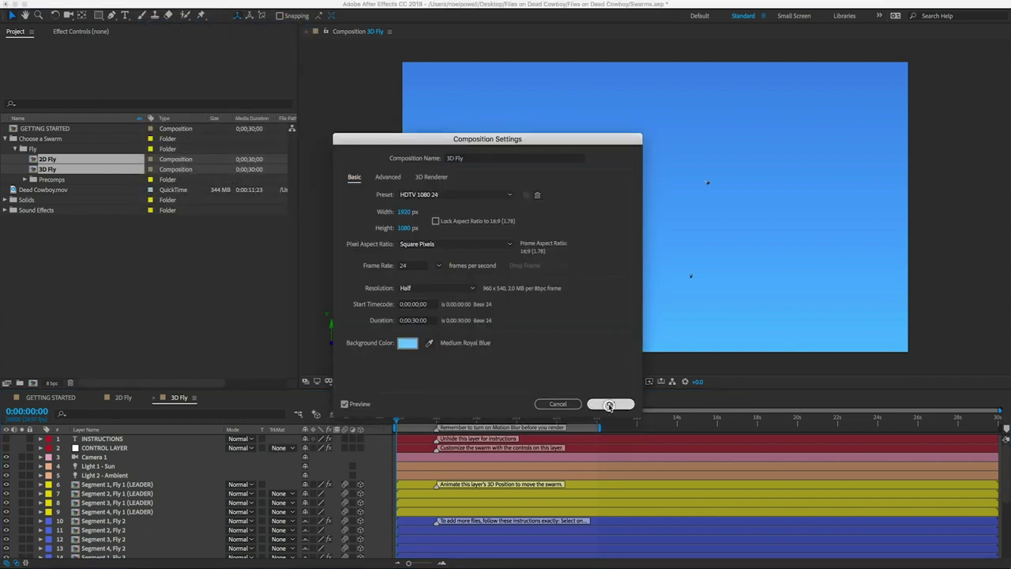
left_click(155, 399)
Set the 2D Fly composition's frame rate to 24 fps in Composition Settings.
left_click(169, 2)
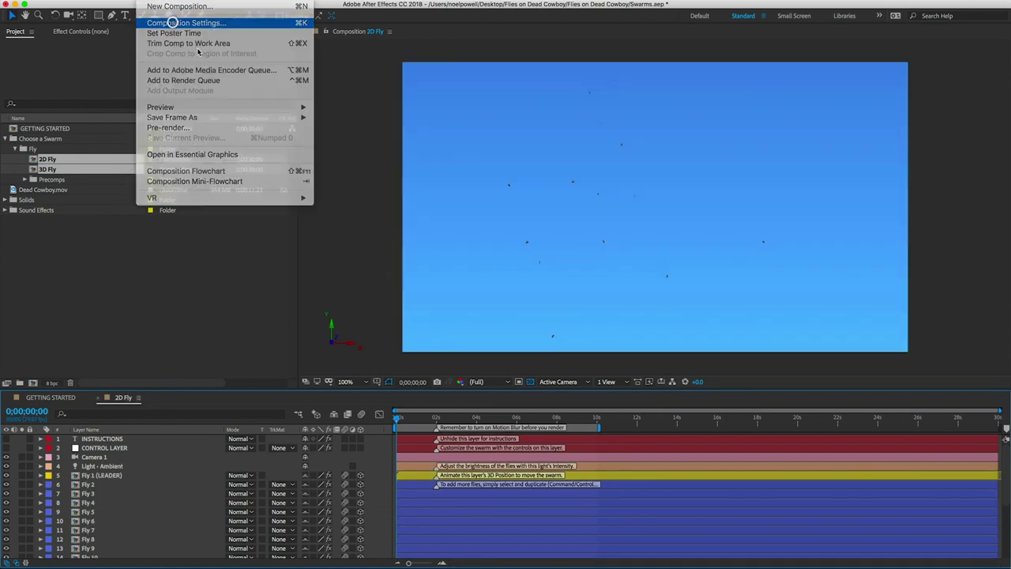
left_click(180, 24)
left_click(437, 266)
left_click(565, 401)
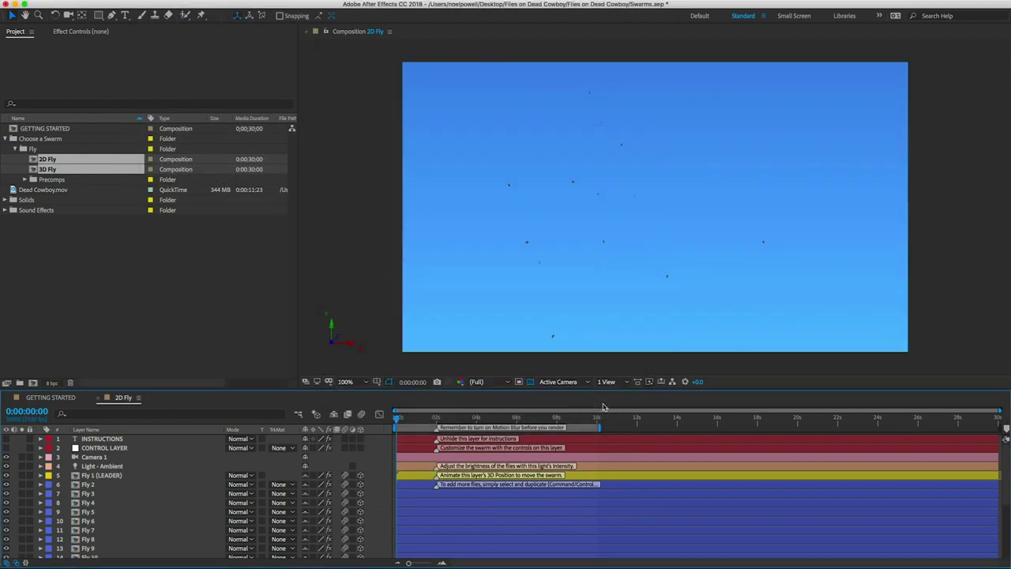
left_click(125, 302)
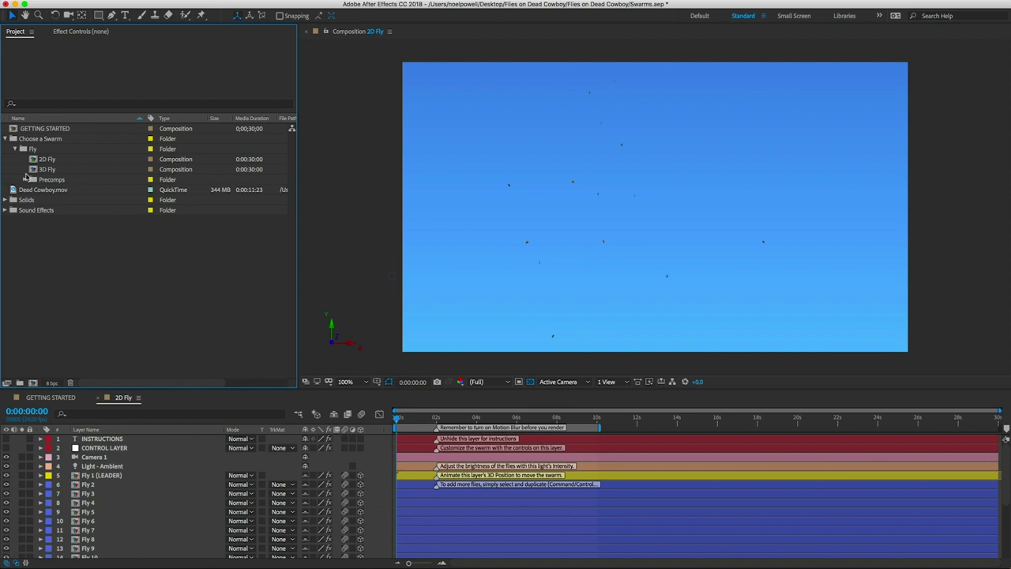
Duplicate 3D Fly with Cmd+D, rename the copy 'Dead Cowboy', open it and preview the animation.
left_click(50, 170)
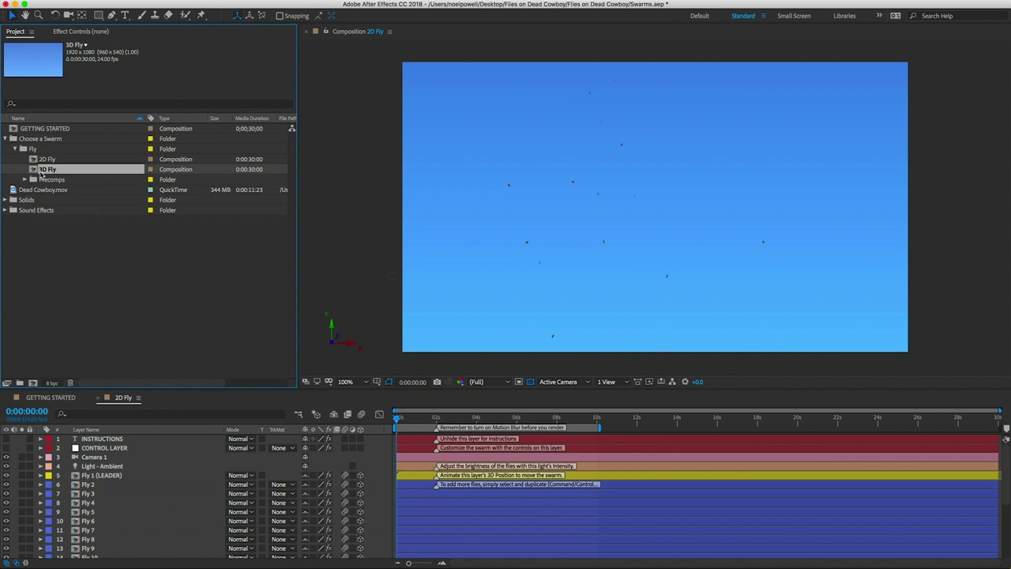
key("super+d")
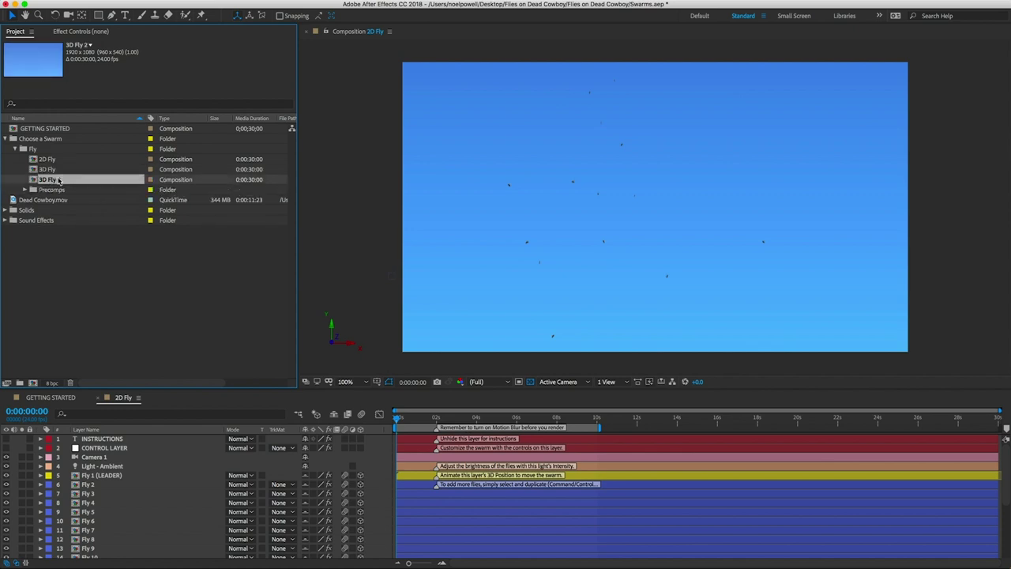
key("Return")
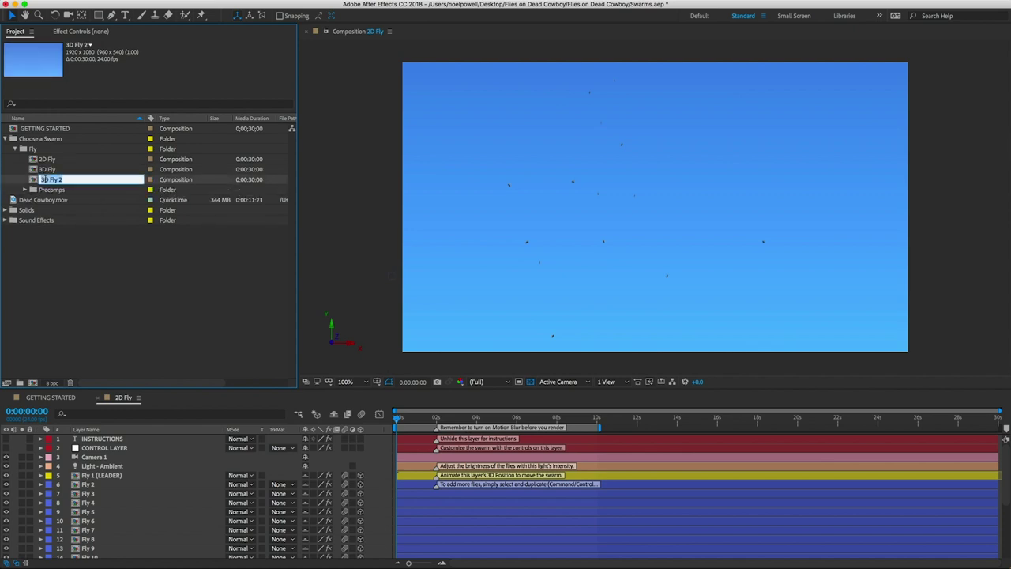
type("Dead Cowboy")
key("Return")
double_click(49, 181)
key("space")
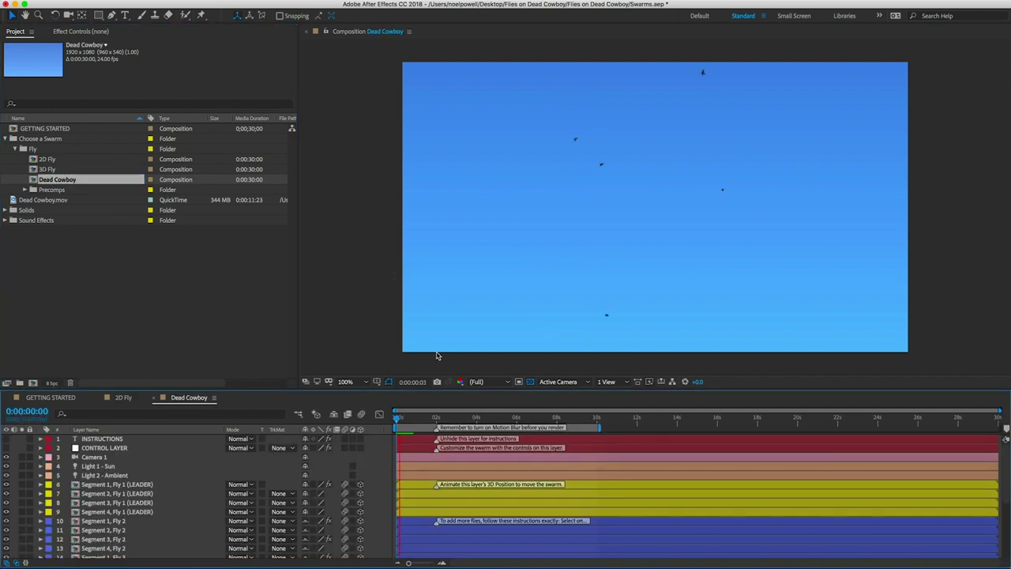
key("space")
Delete the follower fly layers from Dead Cowboy, keeping only the four leader flies.
left_click(122, 521)
scroll(135, 532, "down", 5)
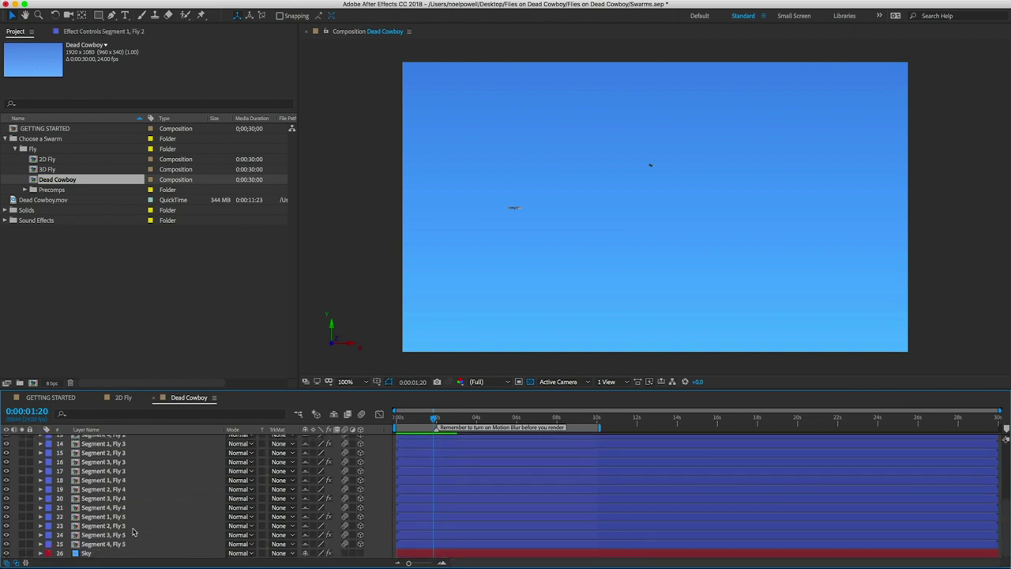
left_click(124, 544, "shift")
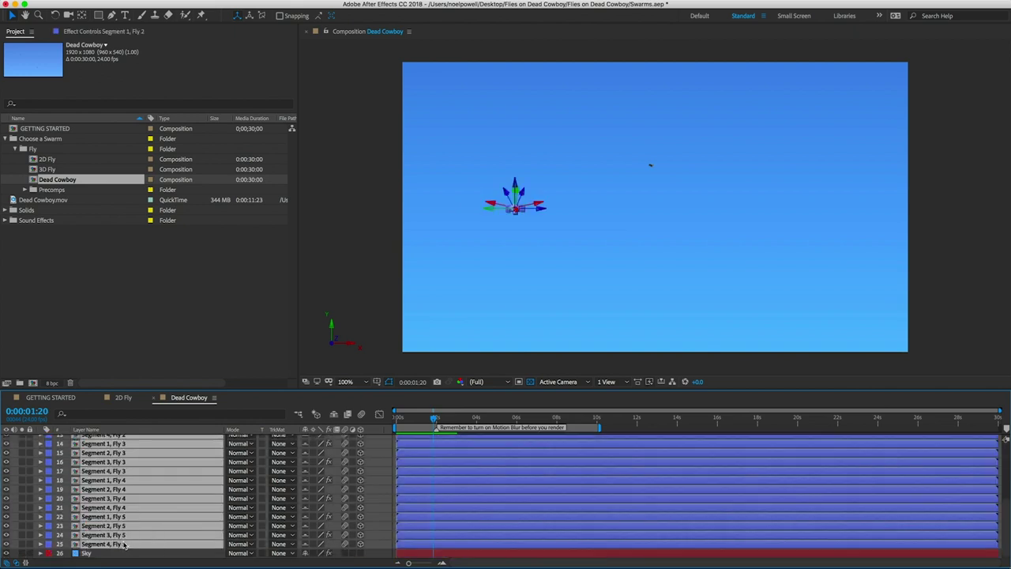
key("Delete")
left_click(150, 485)
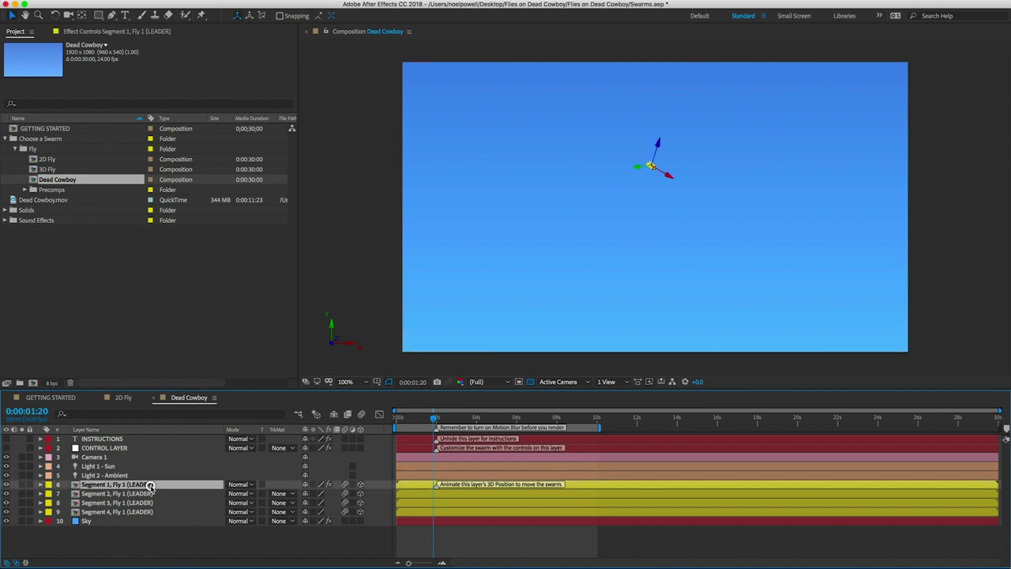
left_click(154, 536)
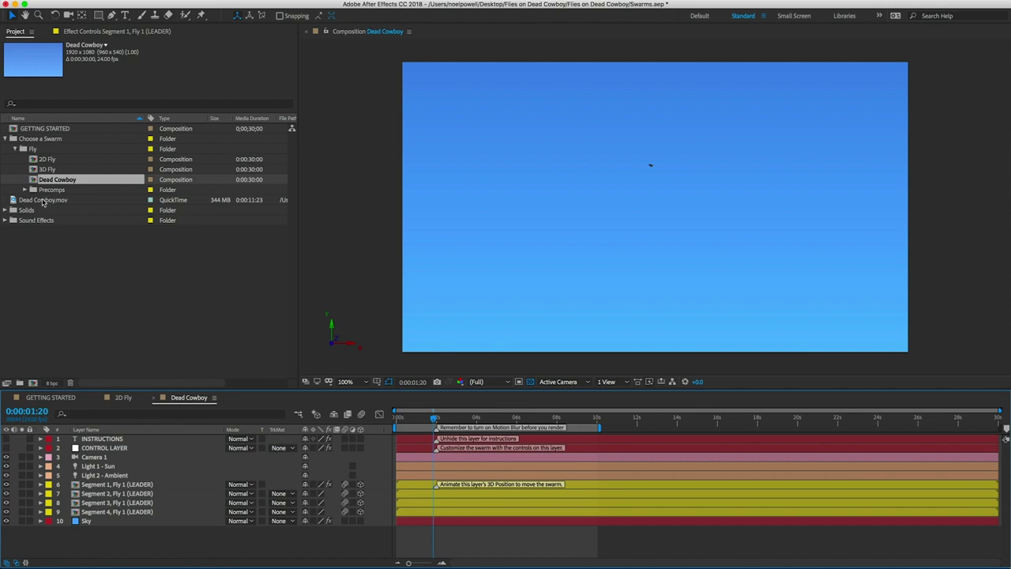
Place Dead Cowboy.mov above Sky and trim the comp to the work area.
left_click_drag(43, 201, 154, 521)
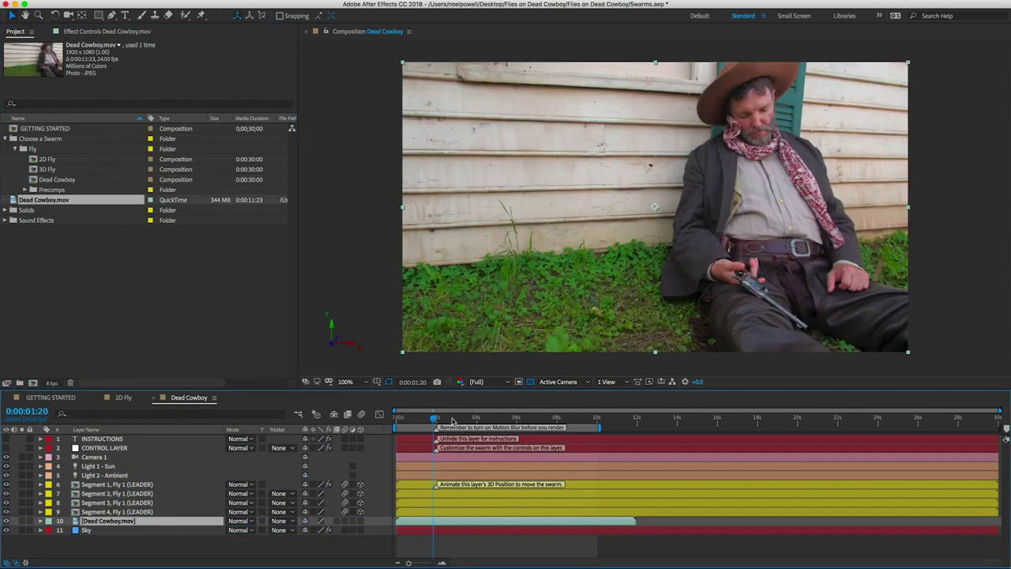
left_click_drag(451, 419, 581, 424)
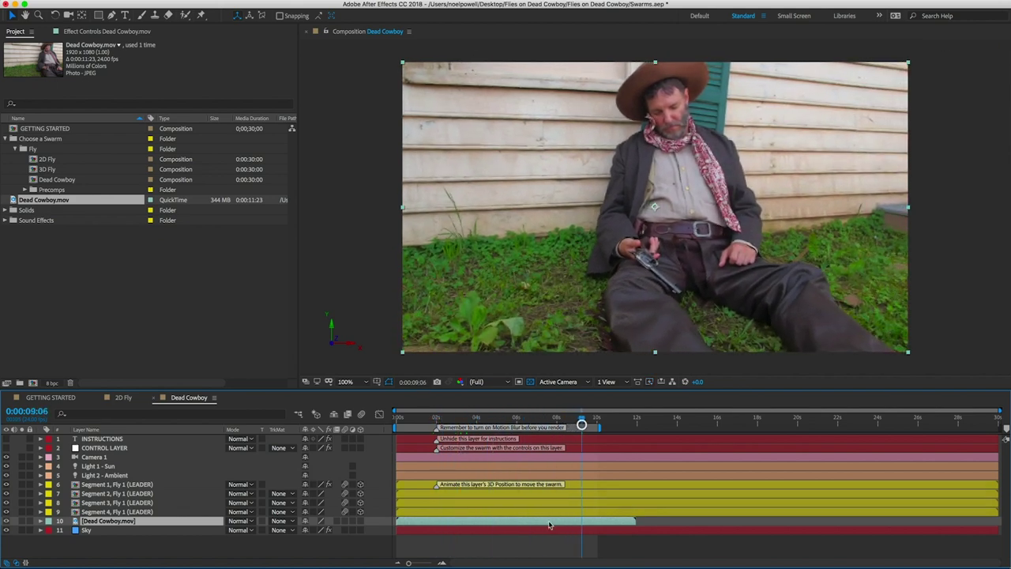
right_click(582, 427)
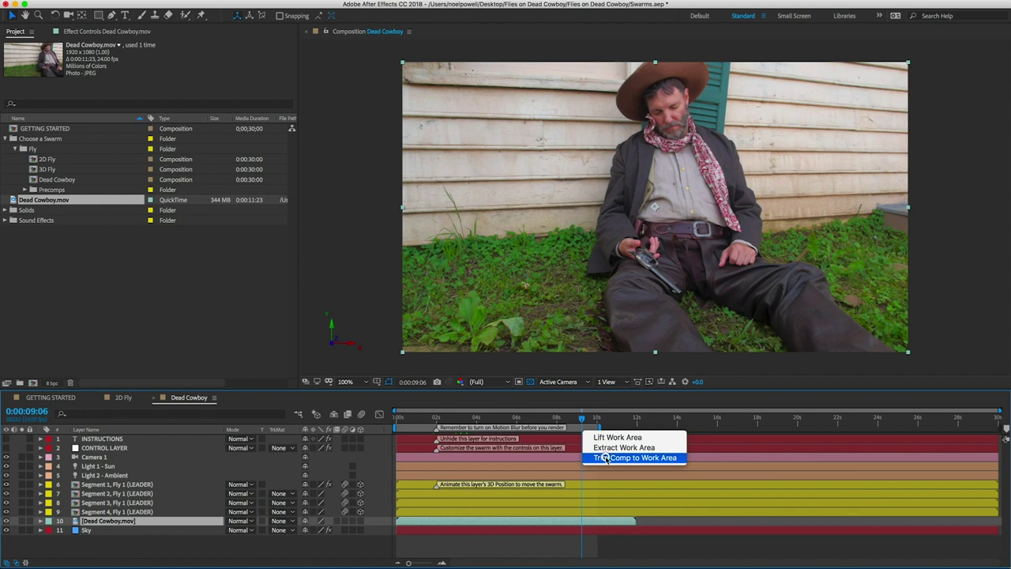
left_click(606, 458)
left_click(627, 549)
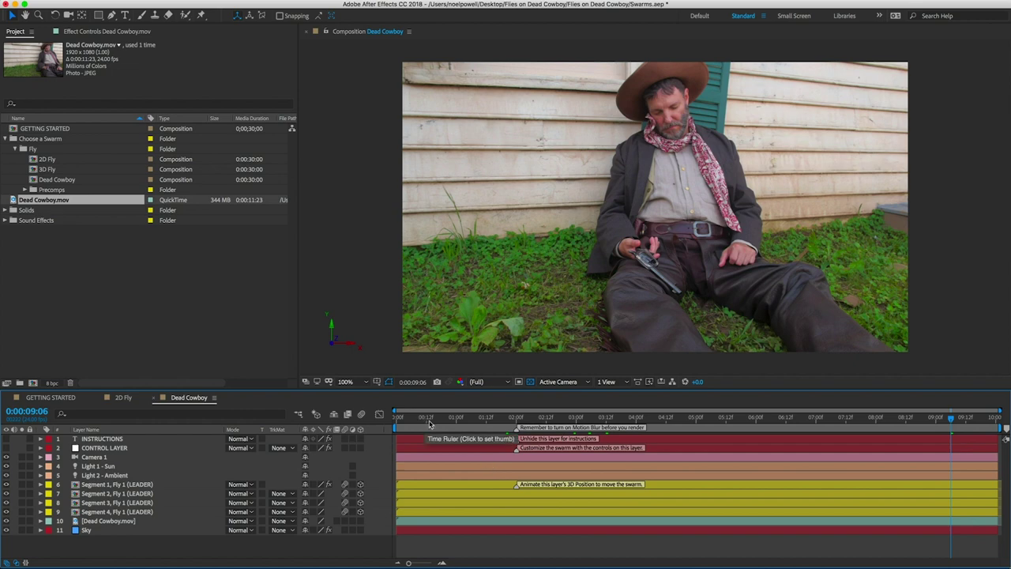
left_click_drag(451, 419, 813, 425)
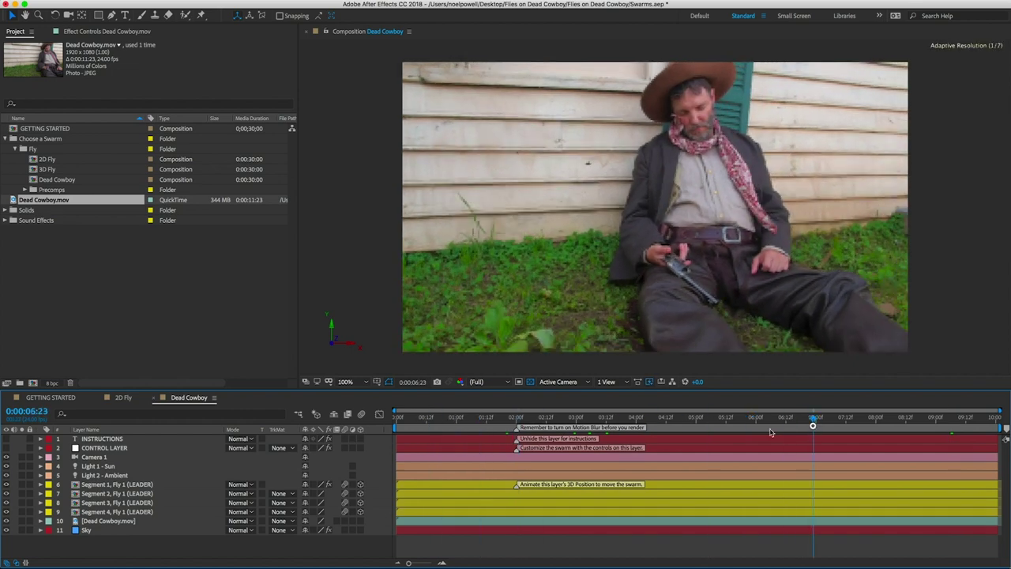
left_click(115, 521)
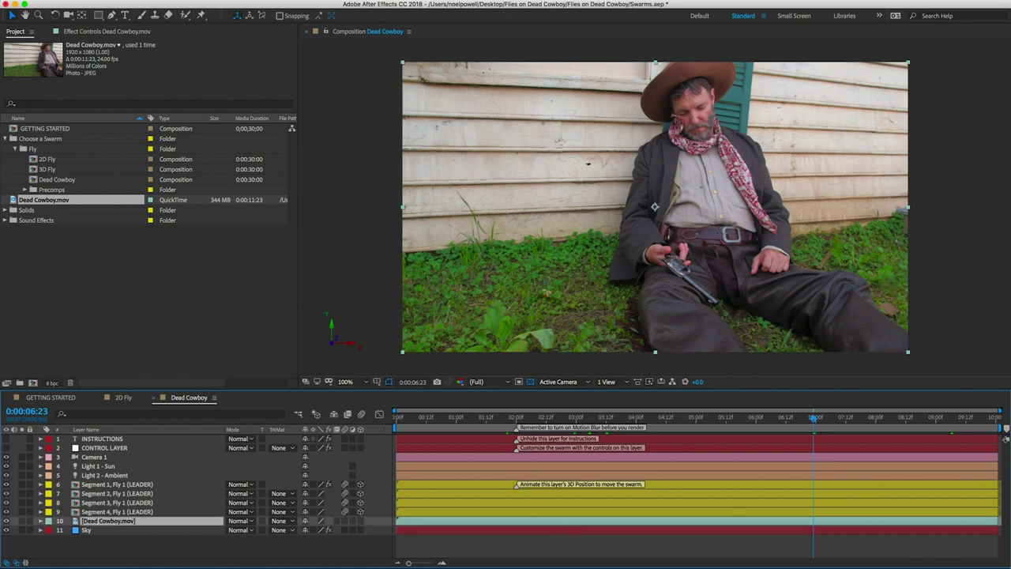
Apply the 3D Camera Tracker to Dead Cowboy.mov from the Tracker panel and let it solve.
left_click(336, 0)
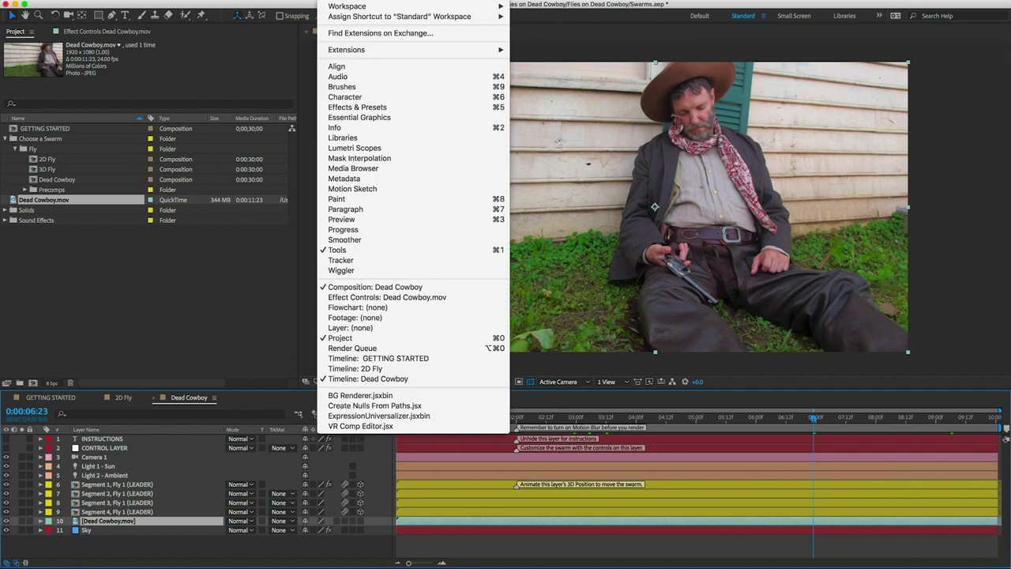
left_click(340, 260)
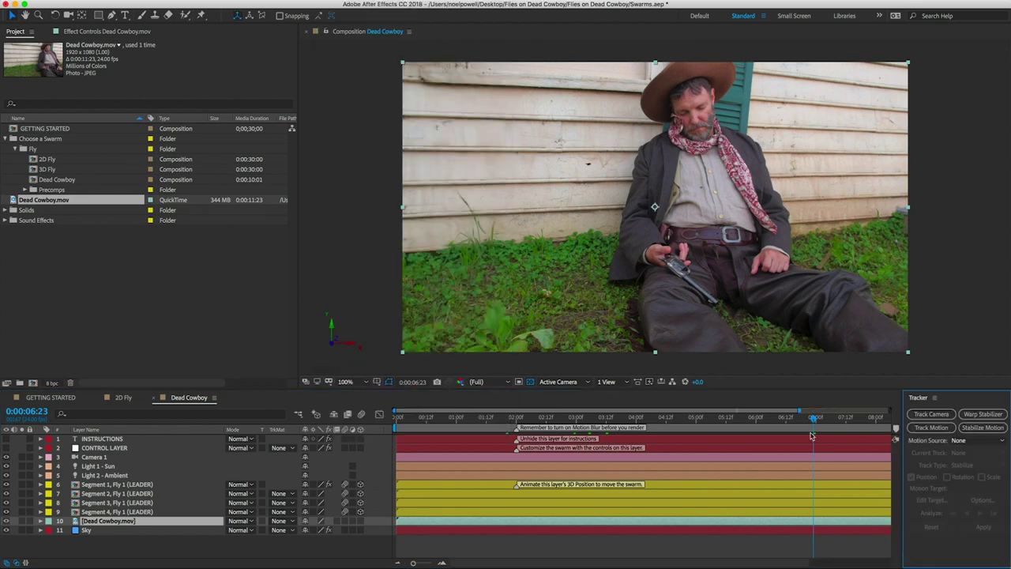
left_click(935, 414)
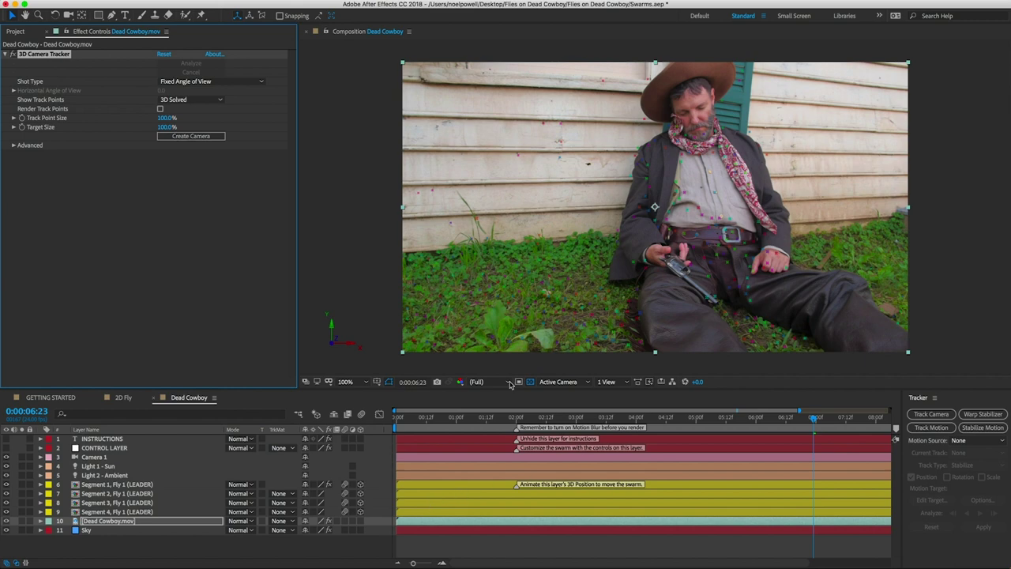
left_click_drag(805, 419, 488, 414)
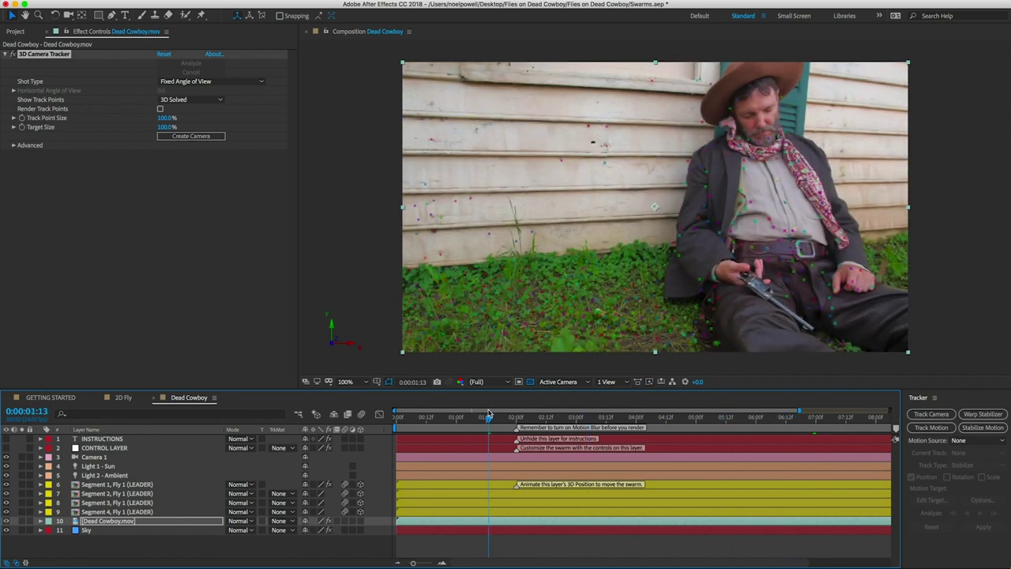
Zoom to 200% and create a null and camera from a chin track point, revealing Track Null 1's position.
key("z")
left_click(802, 133)
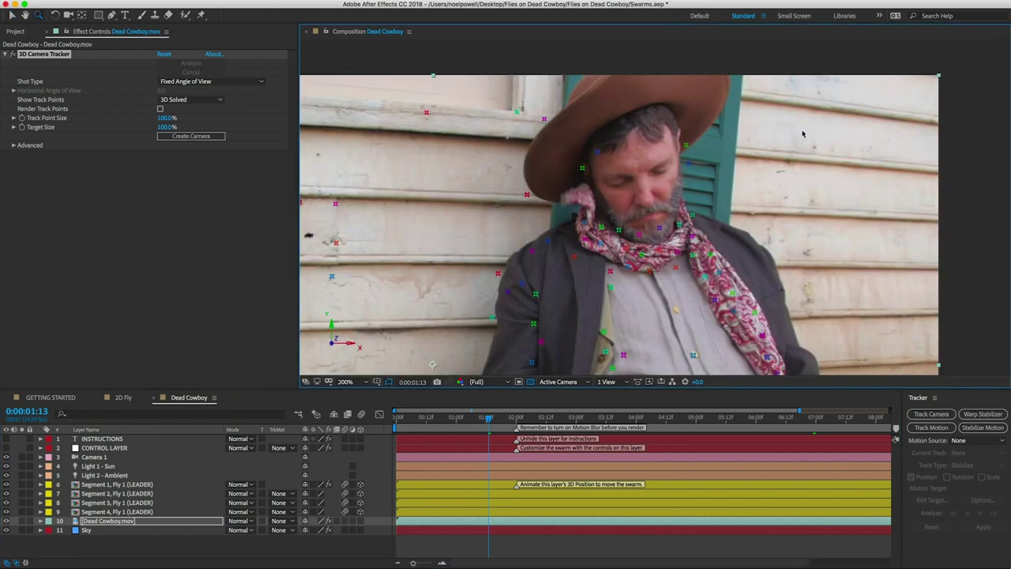
key("v")
left_click(658, 228)
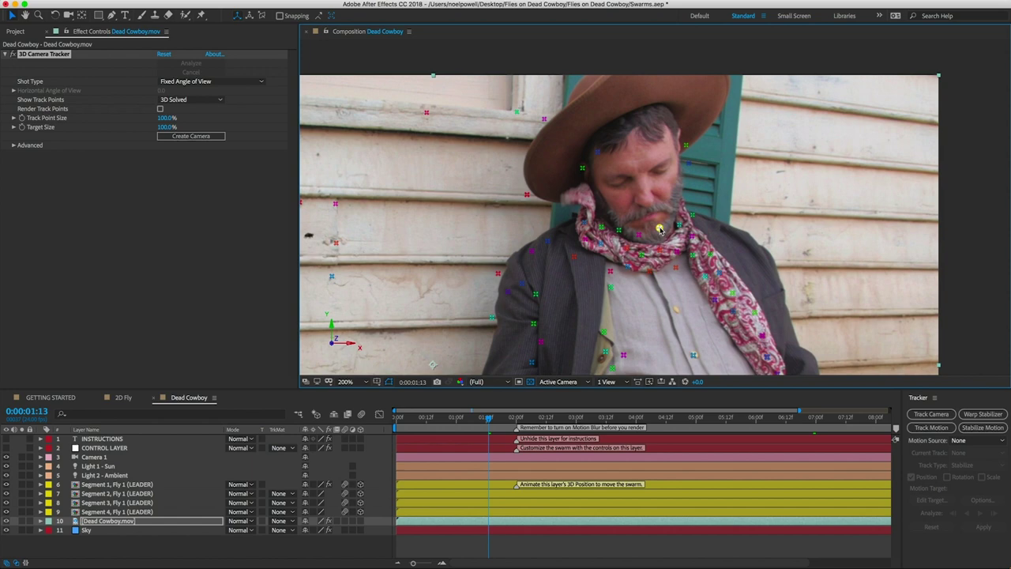
right_click(660, 230)
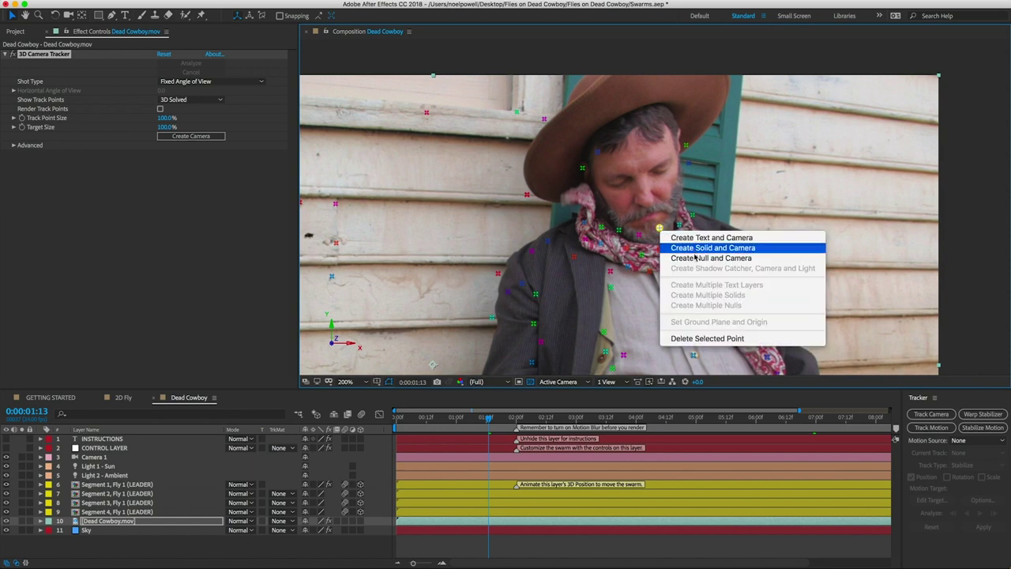
left_click(737, 259)
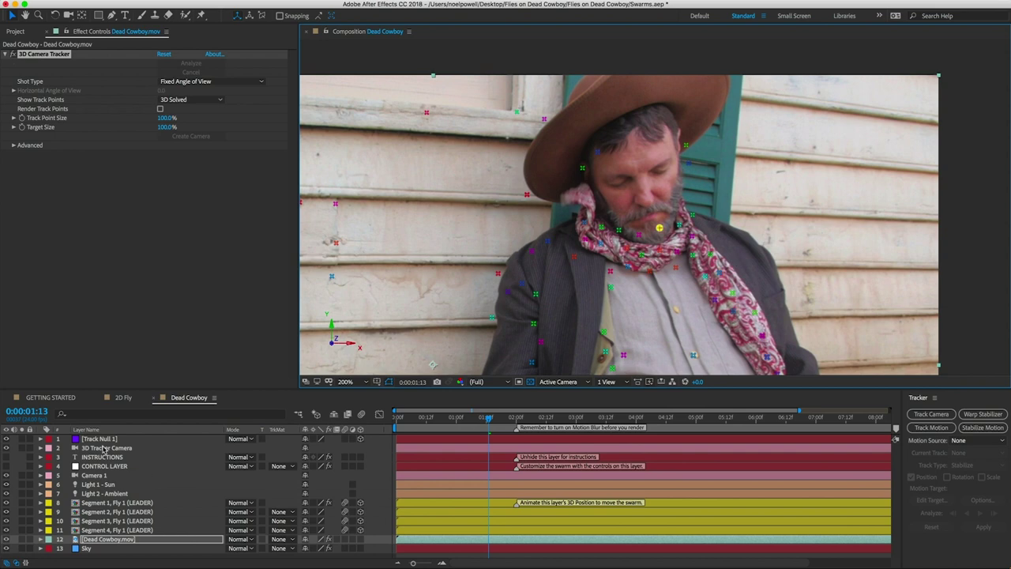
left_click(100, 439)
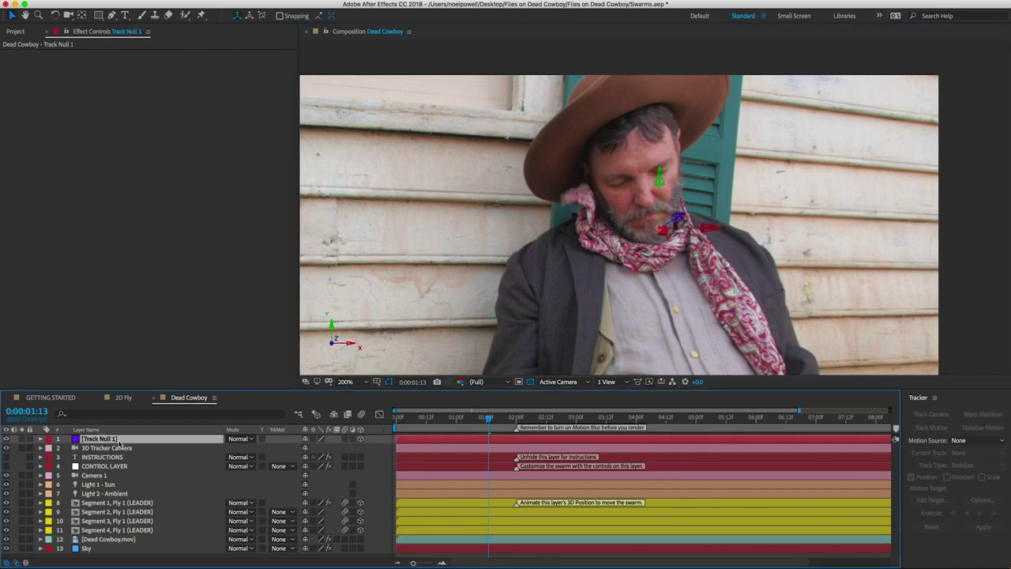
key("p")
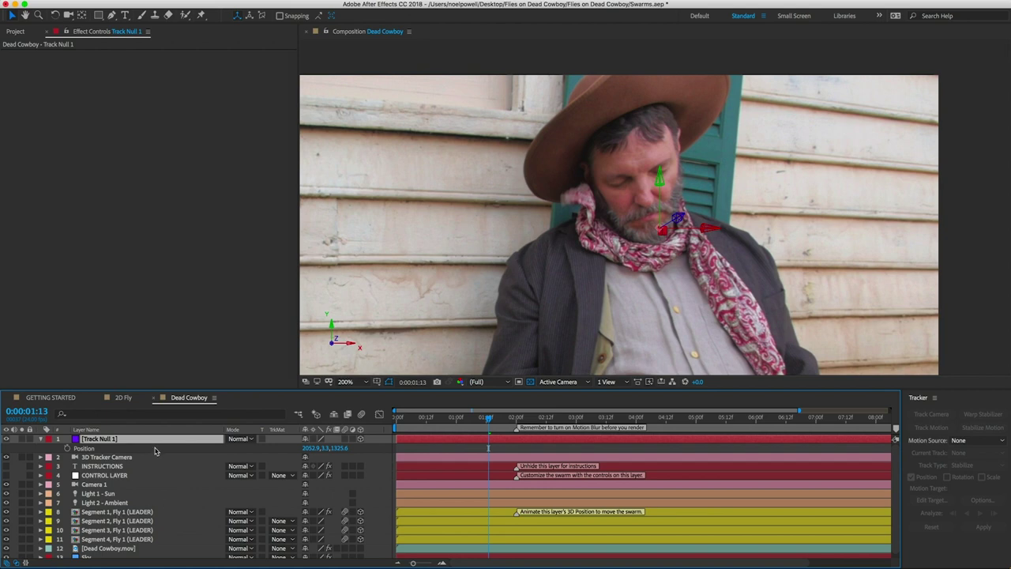
left_click(135, 512)
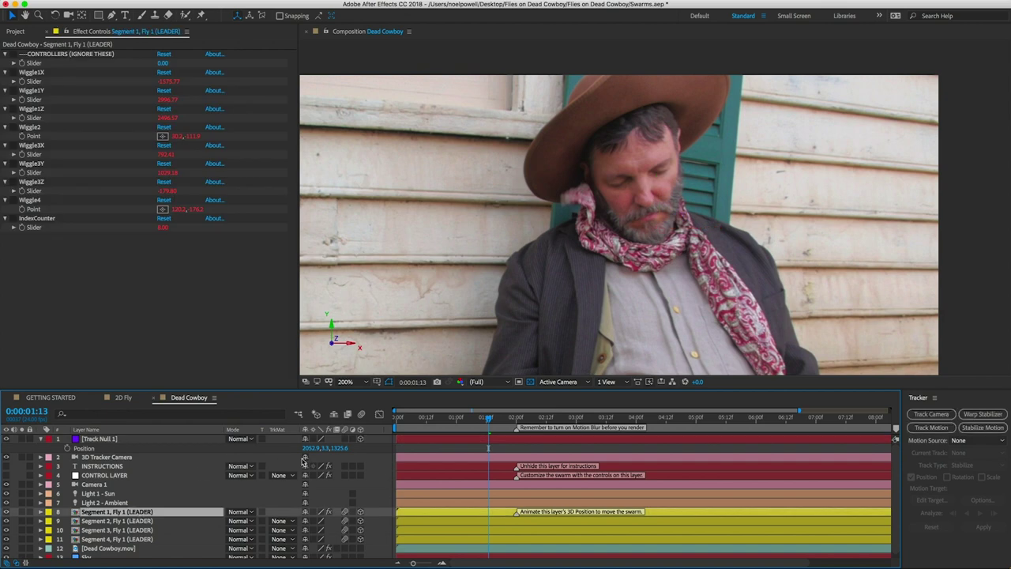
Copy Track Null 1's X and Y position values into the Segment 1, Fly 1 (LEADER) Position.
key("p")
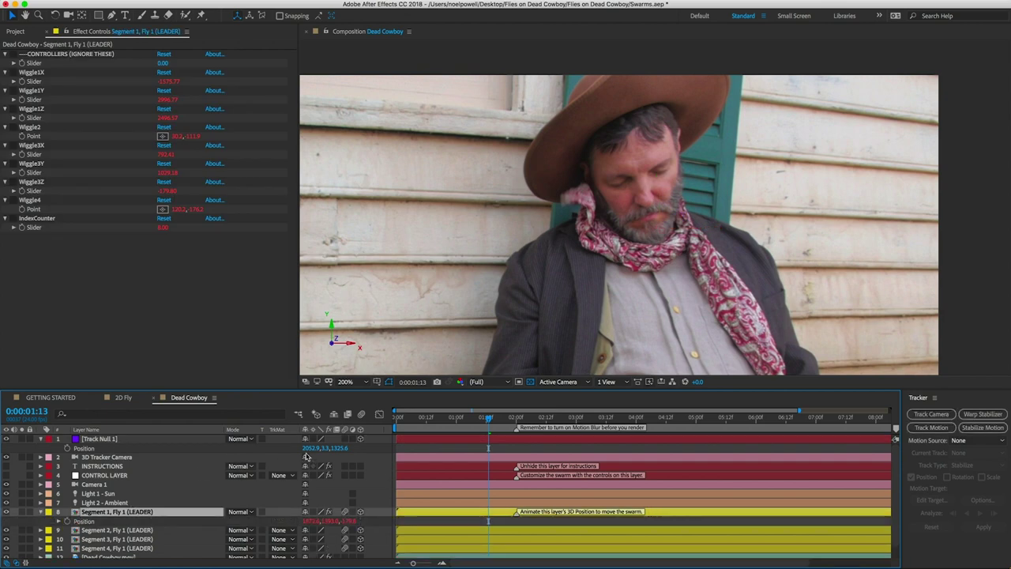
left_click(316, 448)
key("ctrl+c")
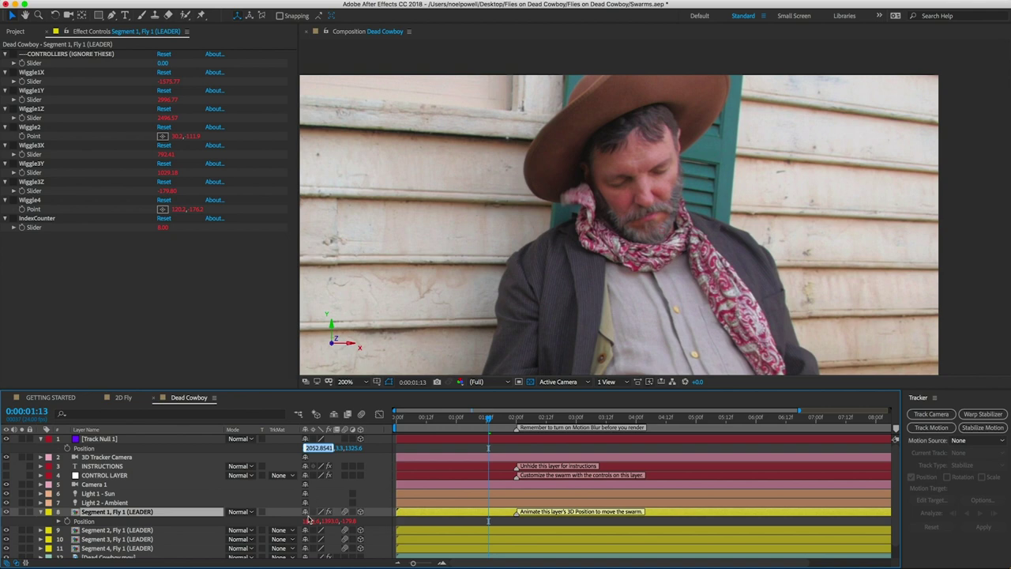
left_click(313, 521)
key("ctrl+v")
left_click(327, 447)
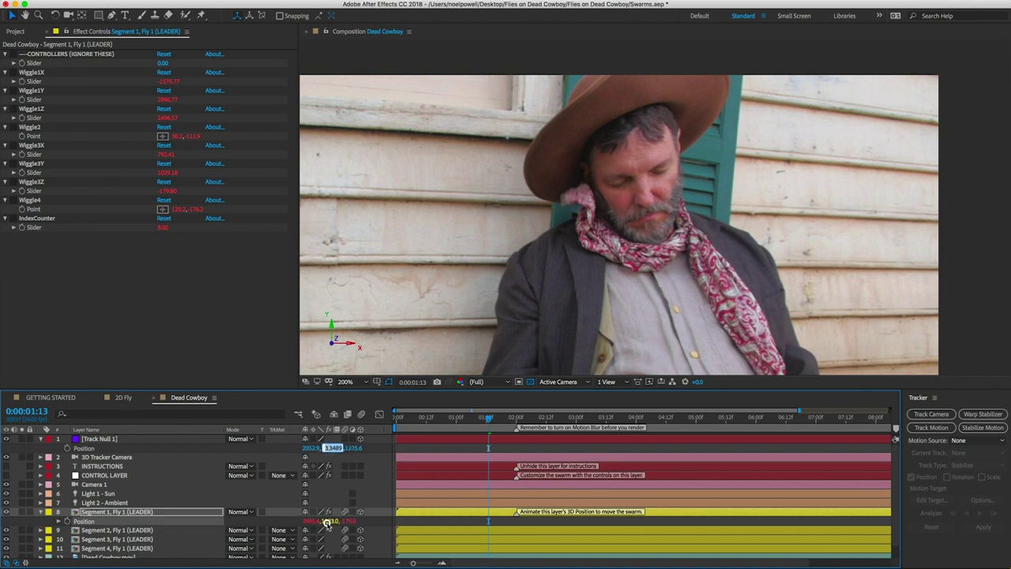
key("ctrl+c")
left_click(330, 521)
key("ctrl+v")
key("Tab")
Delete the Track Null 1 layer now that the leader fly is positioned.
left_click(133, 440)
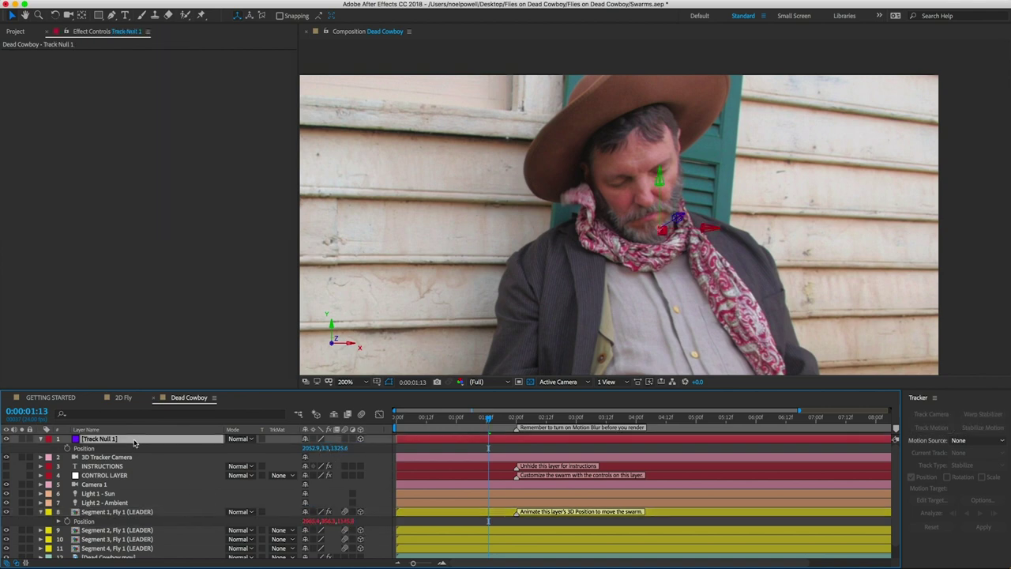
key("Delete")
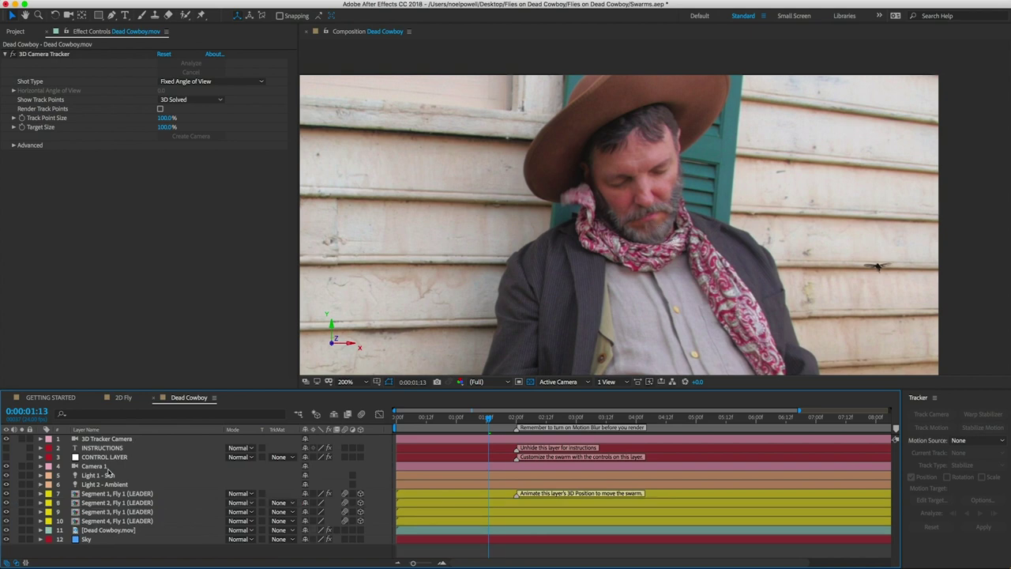
left_click(107, 456)
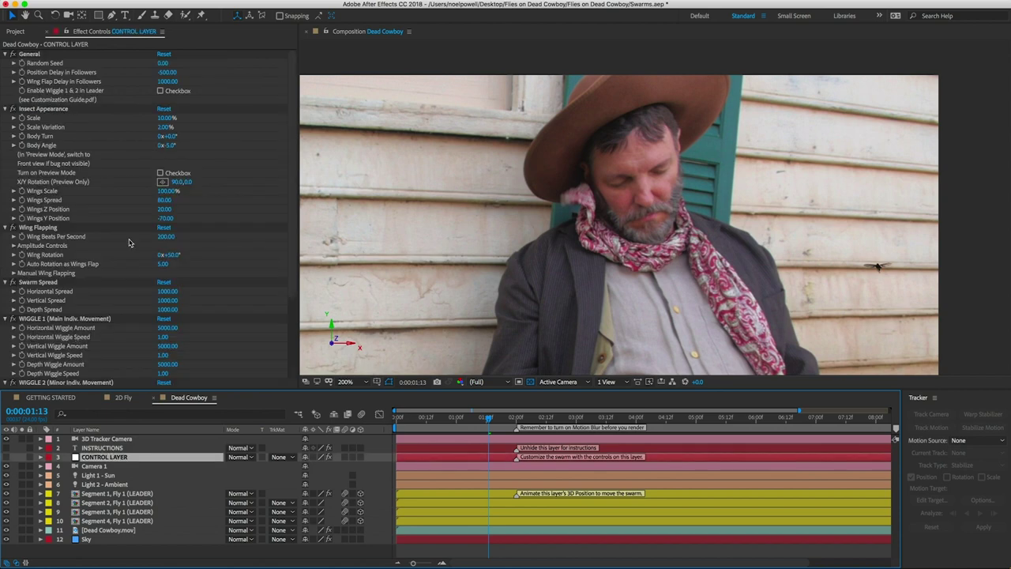
Set Horizontal Spread and every following spread and wiggle amount on CONTROL LAYER to 0.
scroll(130, 243, "down", 4)
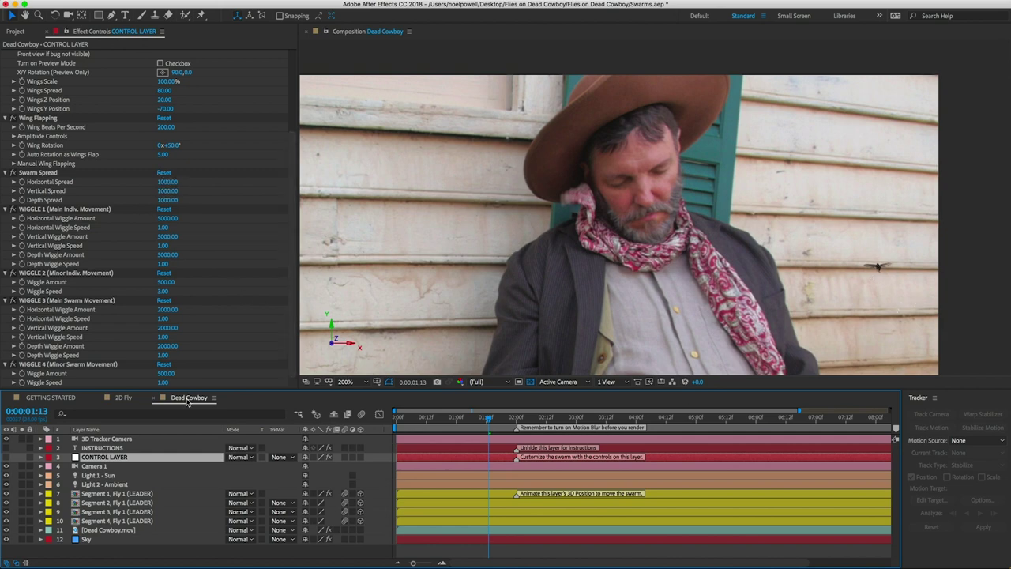
left_click(162, 181)
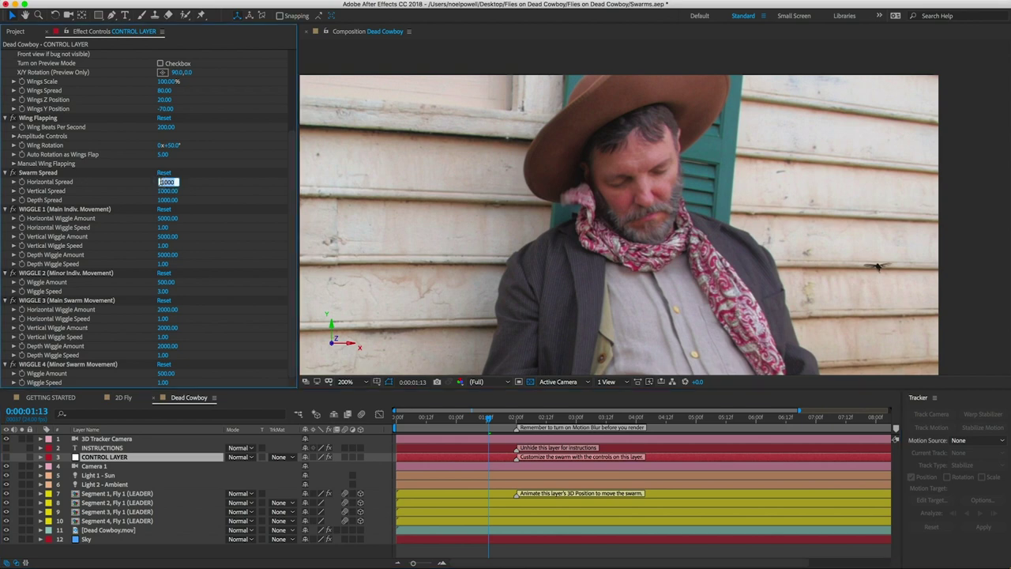
type("0\t0\t0\t0\t\t0\t\t0\t\t\t\t")
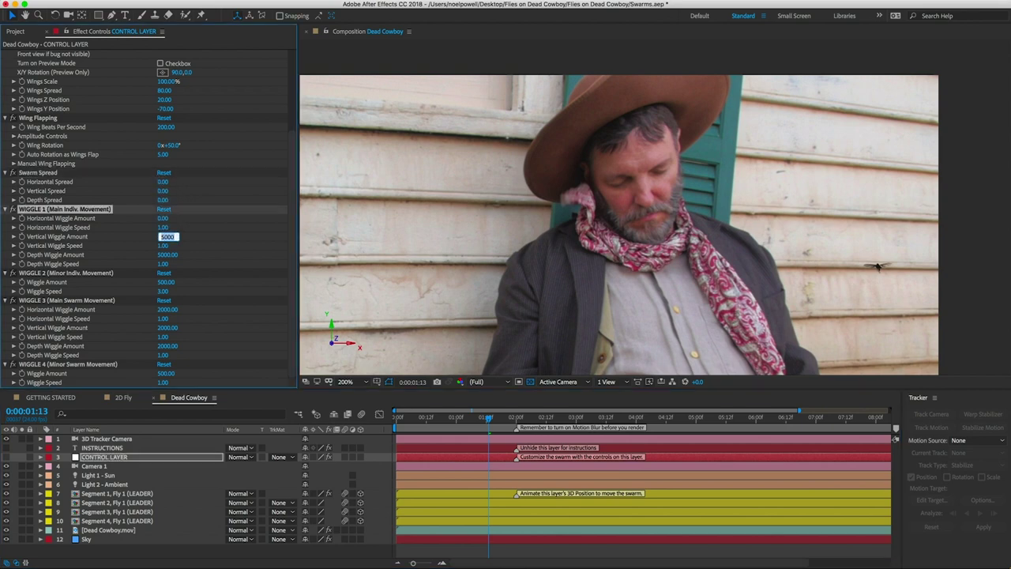
type("0\t\t0\t\t0")
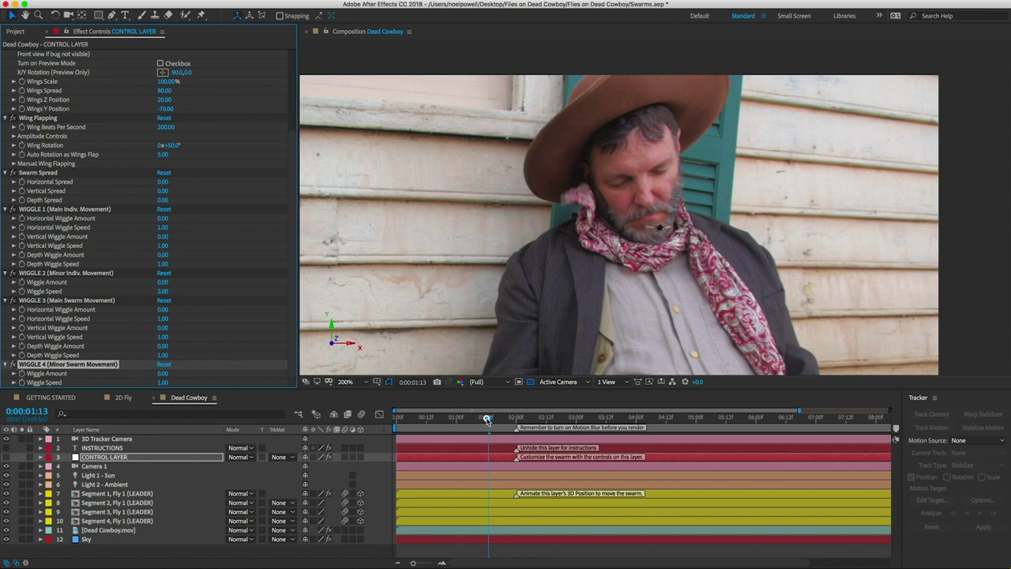
left_click_drag(487, 418, 681, 427)
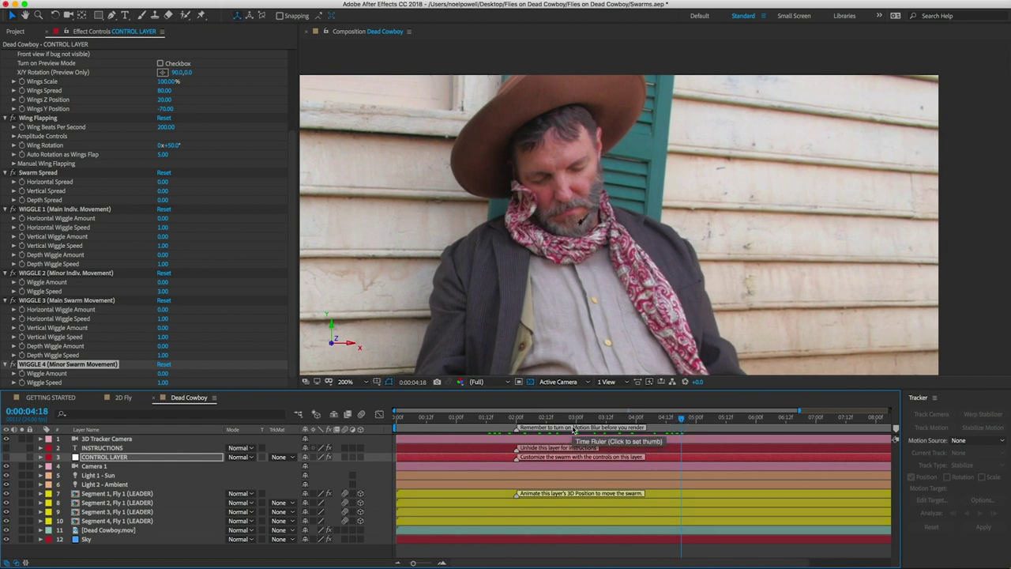
left_click(123, 491)
Raise the leader fly's Position Y so it sits on the cowboy's cheek, then preview.
key("p")
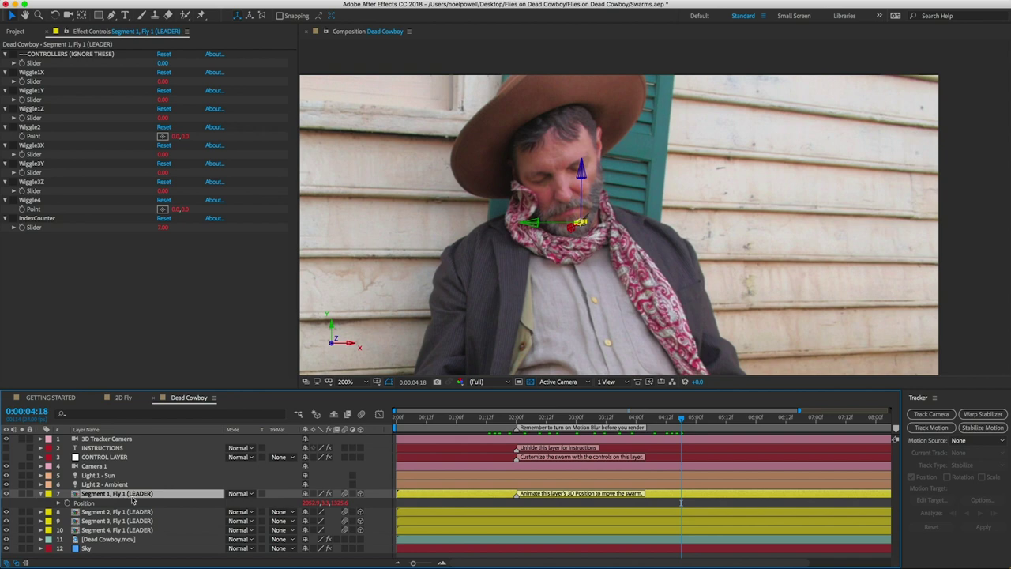
mouse_move(323, 502)
left_mouse_down()
mouse_move(252, 496)
mouse_move(327, 503)
mouse_move(313, 507)
left_mouse_up()
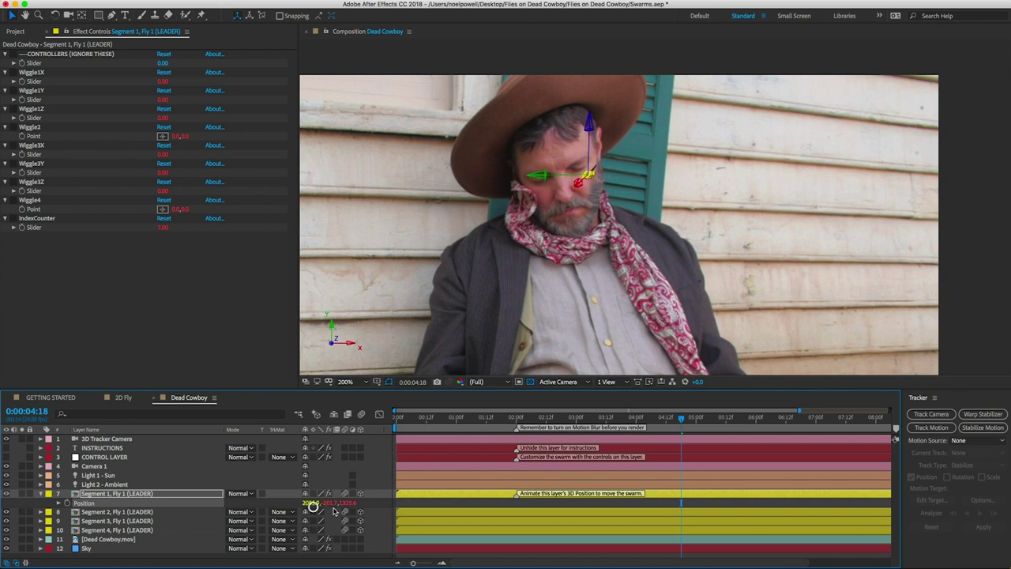
key("space")
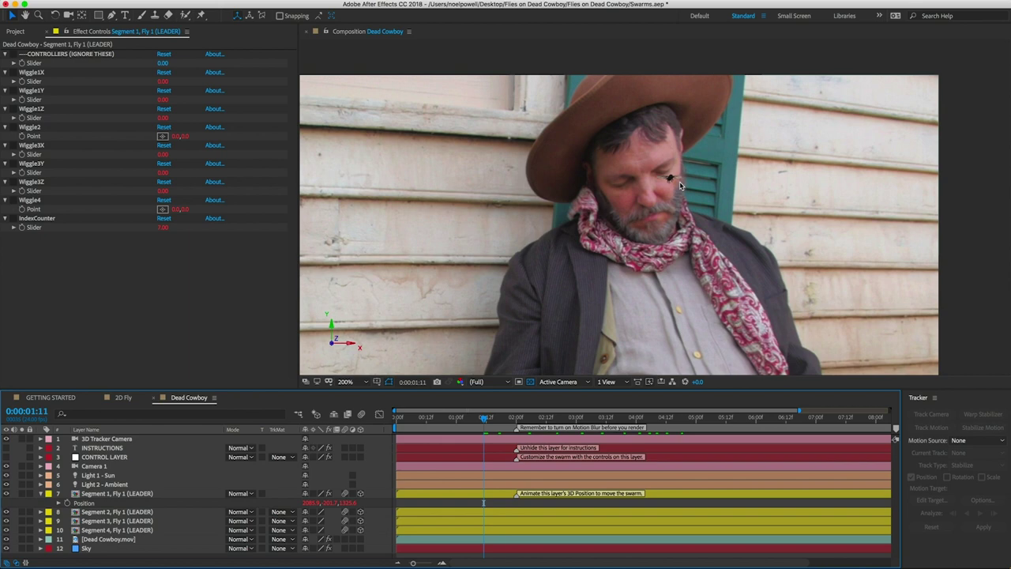
Set the CONTROL LAYER's insect Scale to 15%.
left_click(119, 458)
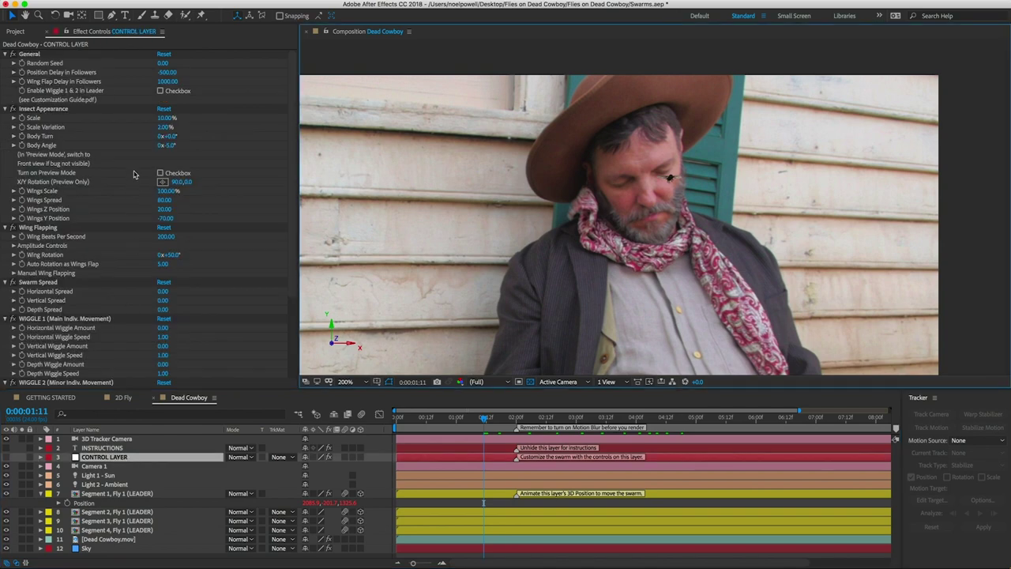
left_click(165, 118)
type("15")
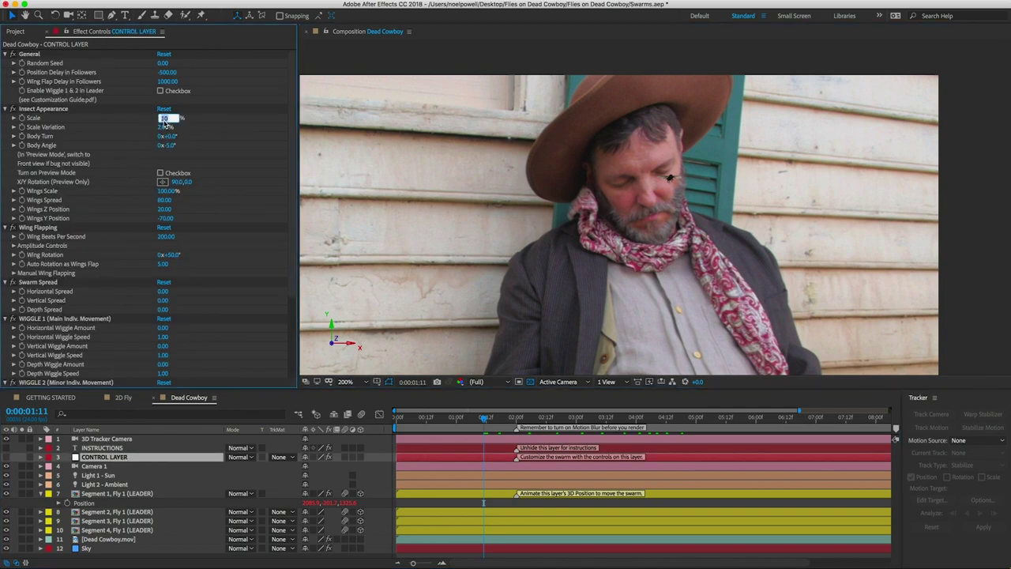
key("Return")
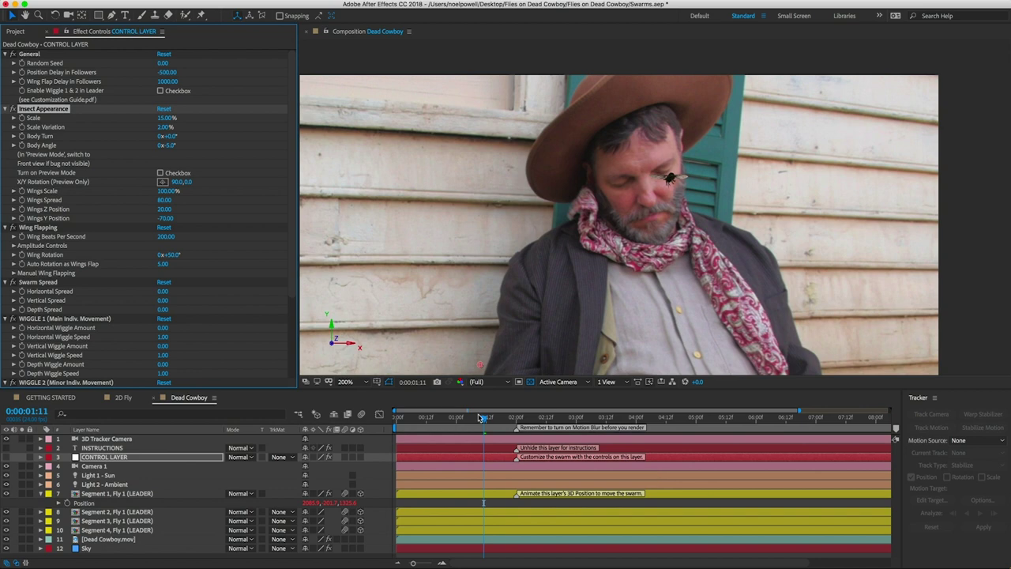
Keyframe the leader fly's Position at the two-second and one-second marks, creating a motion path.
left_click_drag(482, 422, 515, 422)
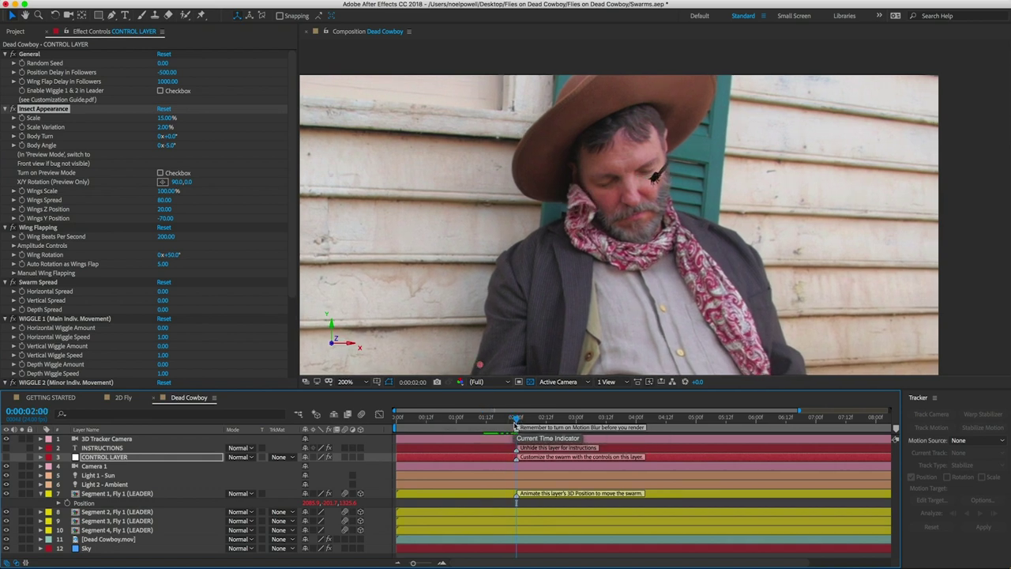
left_click(83, 502)
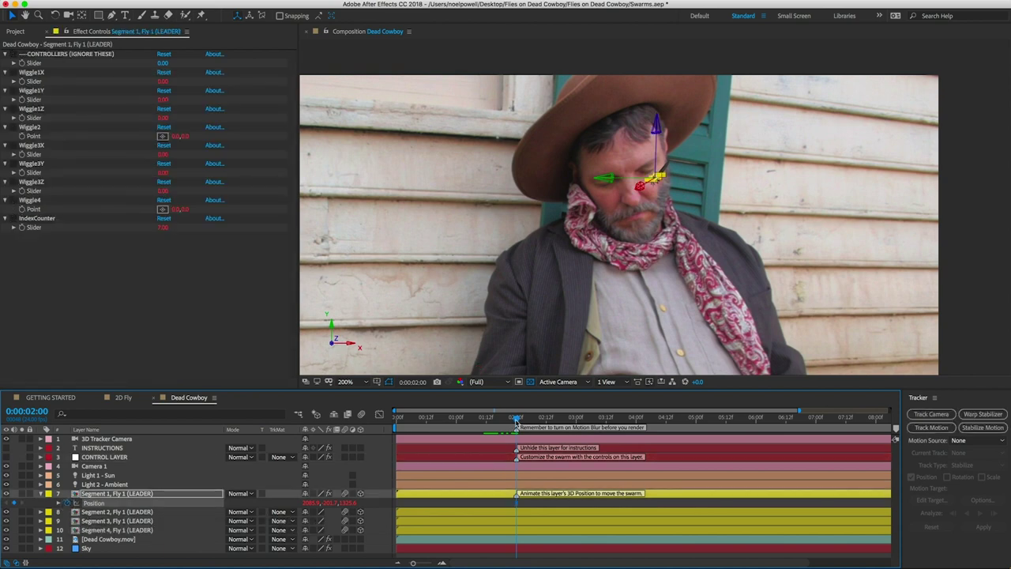
left_click_drag(518, 423, 462, 419)
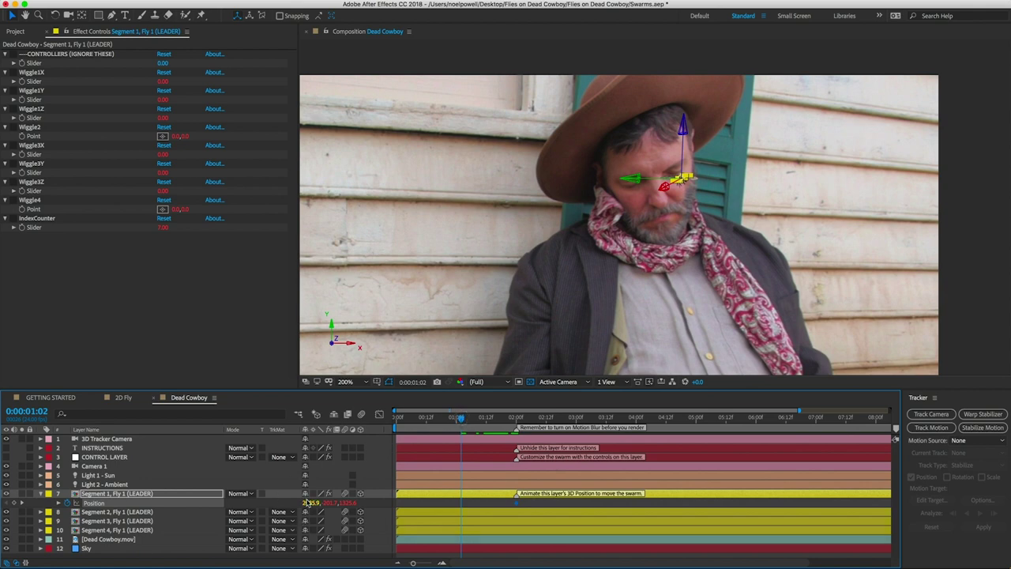
mouse_move(305, 502)
left_mouse_down()
mouse_move(347, 507)
mouse_move(553, 447)
left_mouse_up()
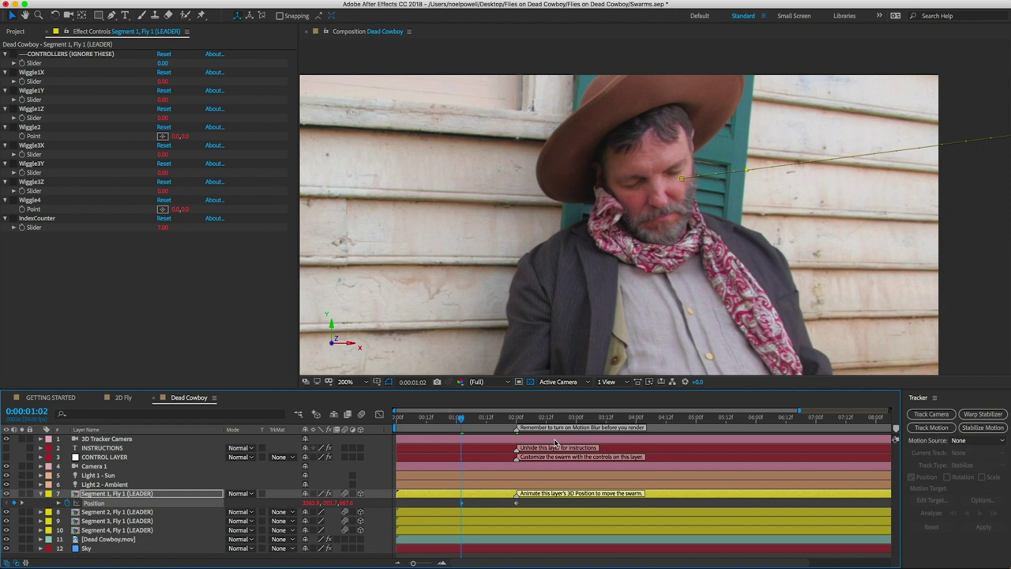
left_click(563, 382)
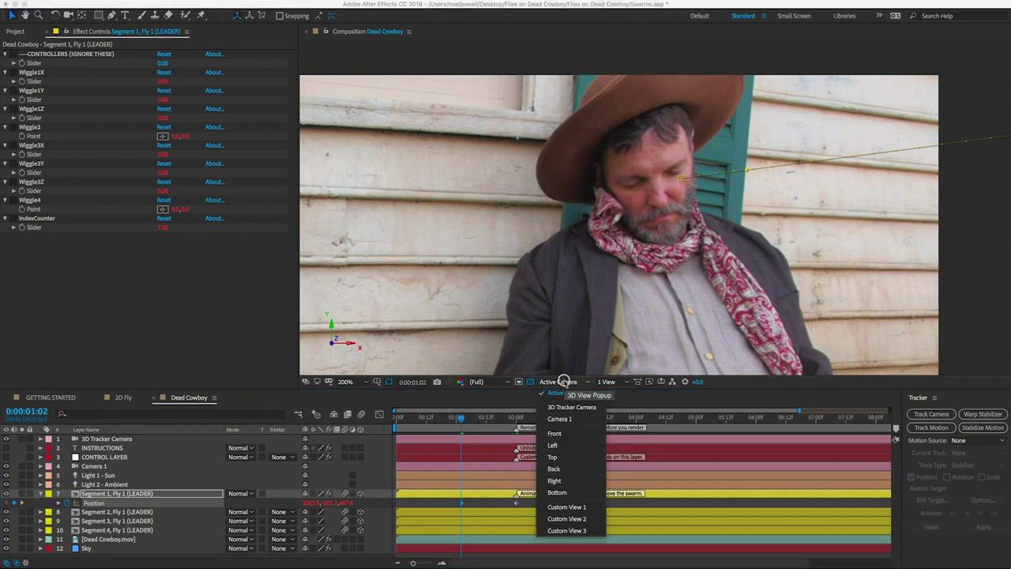
Switch the 3D view to Top and select the leader fly's Position keyframe.
left_click(562, 458)
scroll(598, 248, "down", 4)
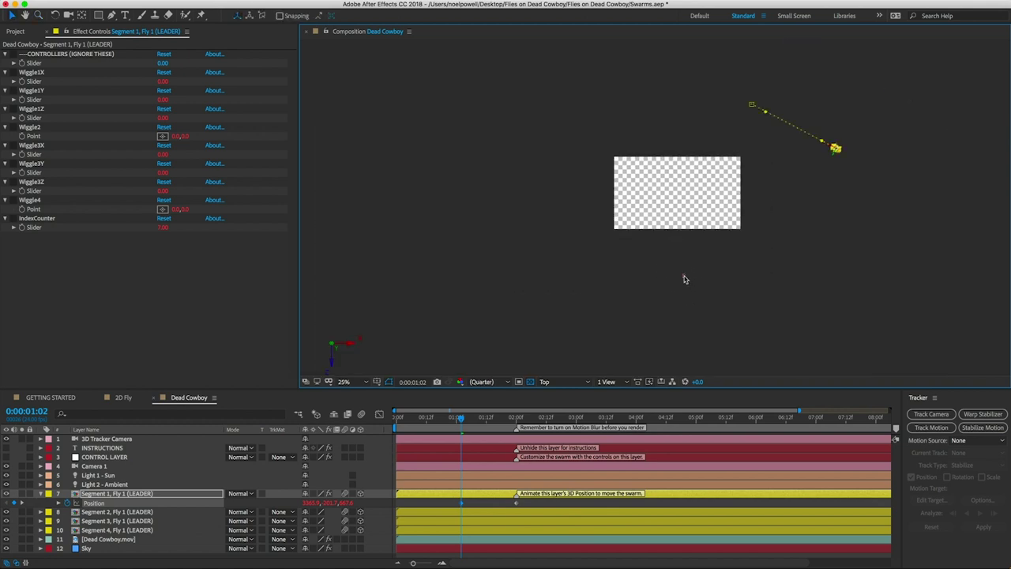
left_click(684, 277)
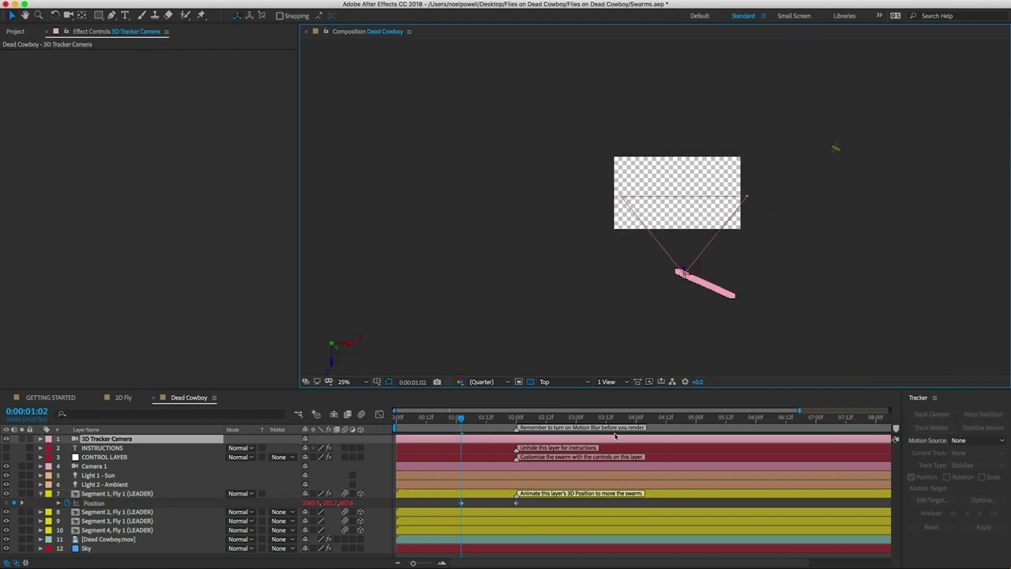
left_click(163, 495)
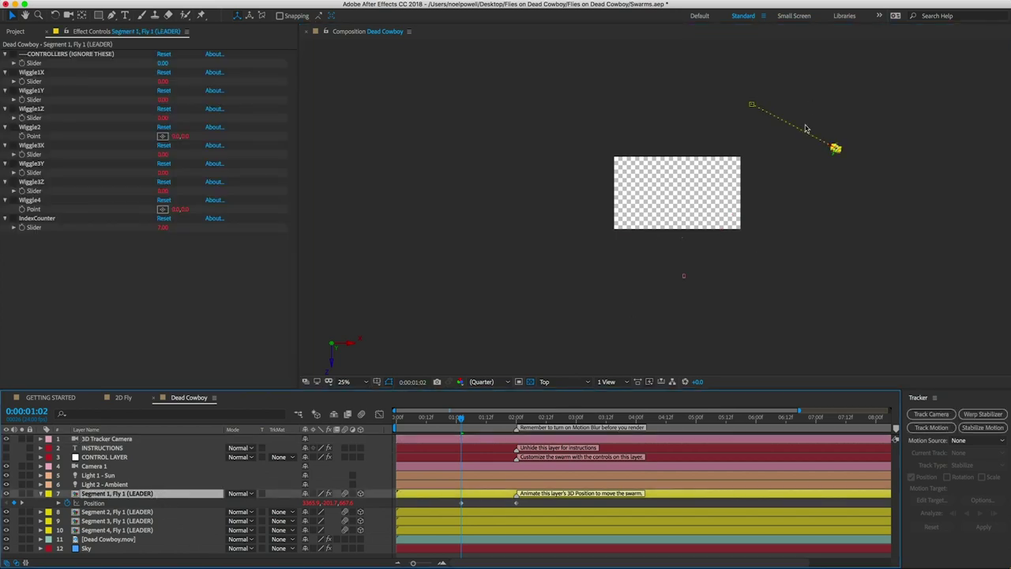
key("space")
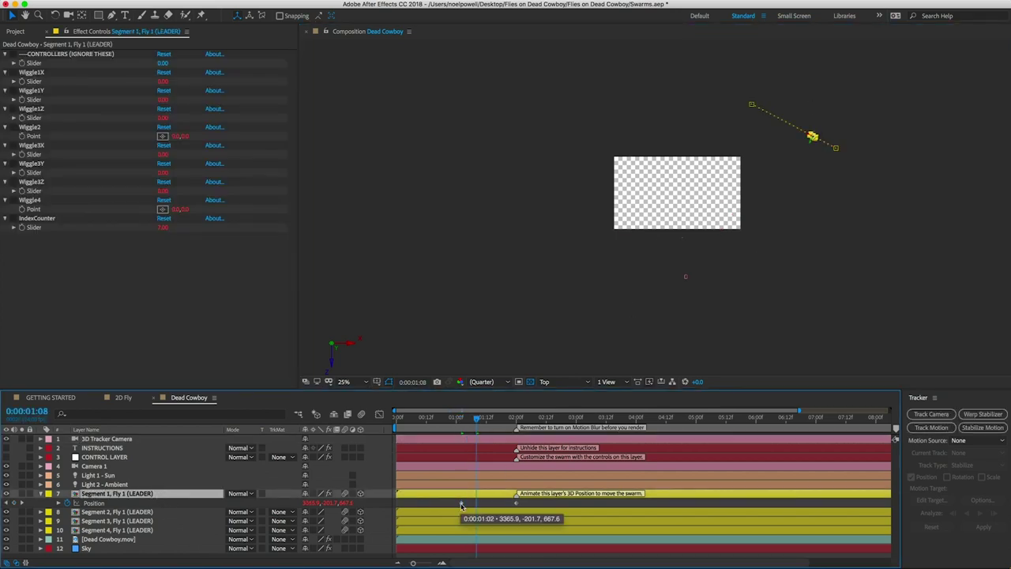
left_click(461, 503)
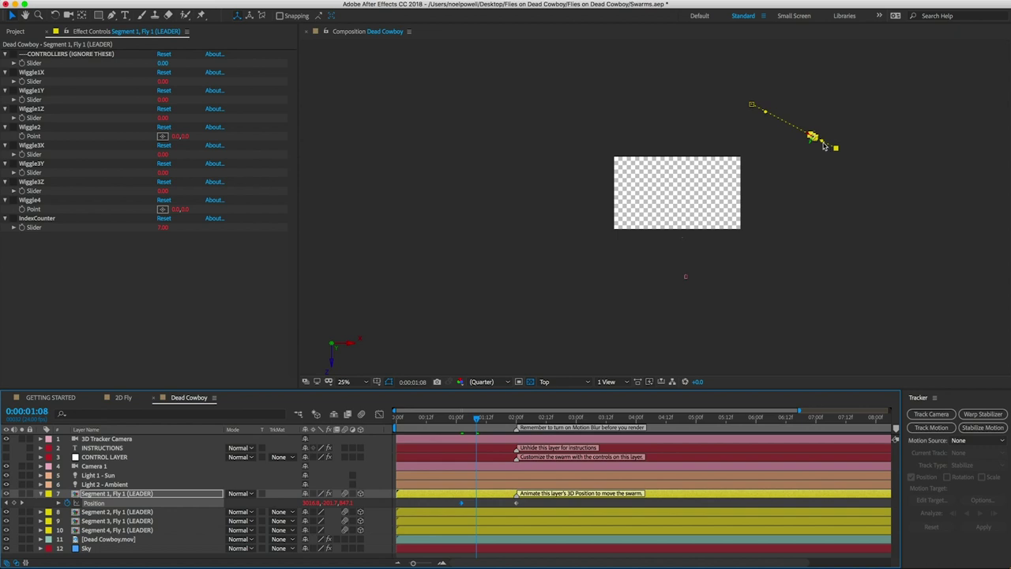
Drag the keyframe's Bezier handles to arc the flight path, then return to Active Camera view.
left_click_drag(821, 143, 819, 145)
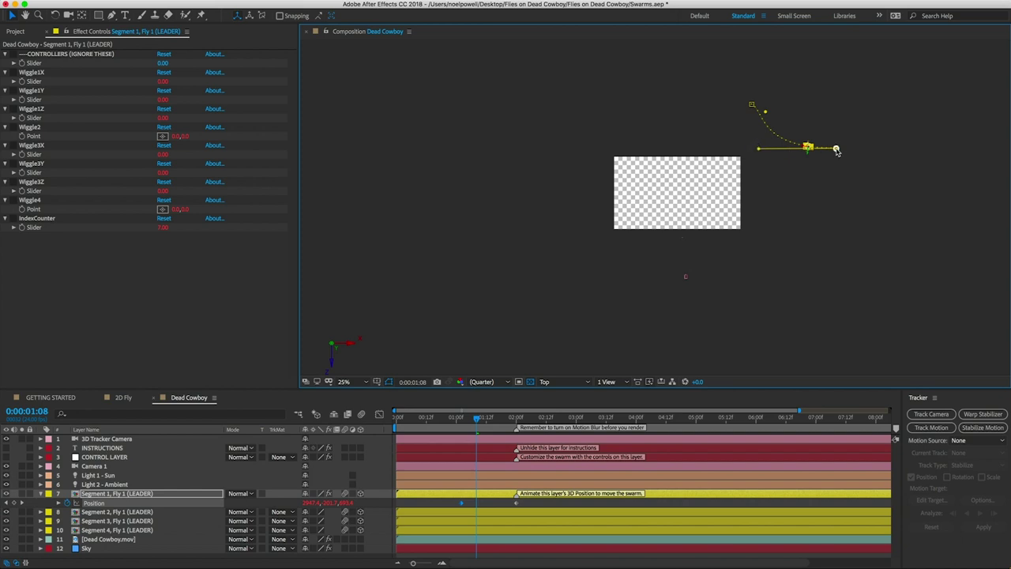
key("Page_Down")
key("Page_Down")
key("Page_Down")
left_click_drag(759, 123, 816, 137)
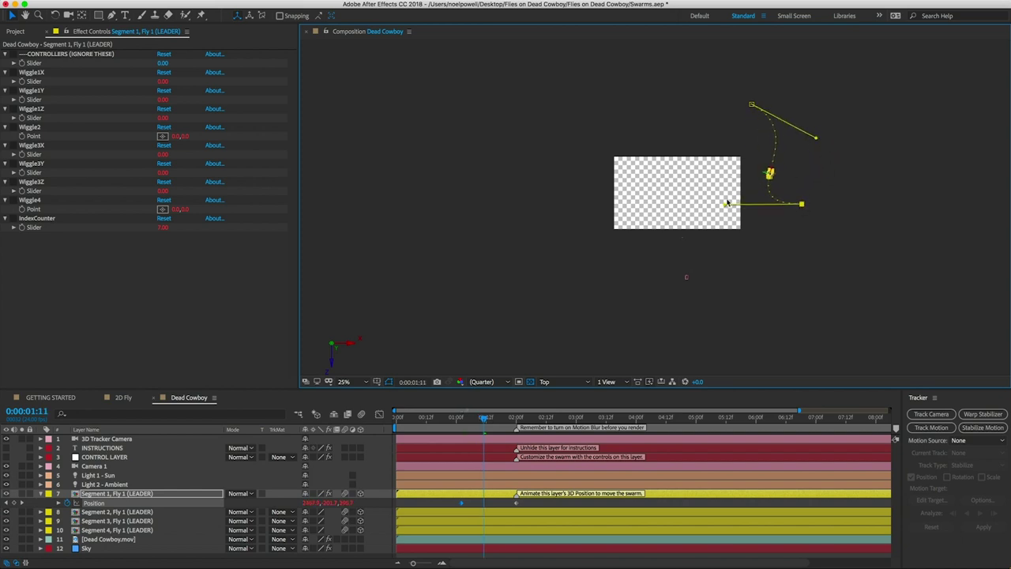
left_click_drag(724, 207, 713, 183)
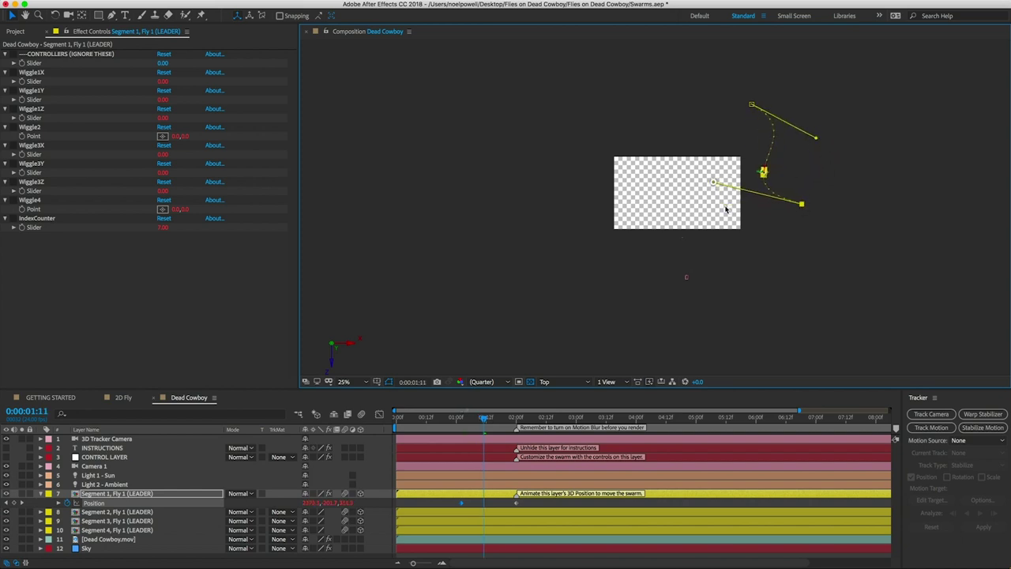
left_click(543, 382)
left_click(554, 397)
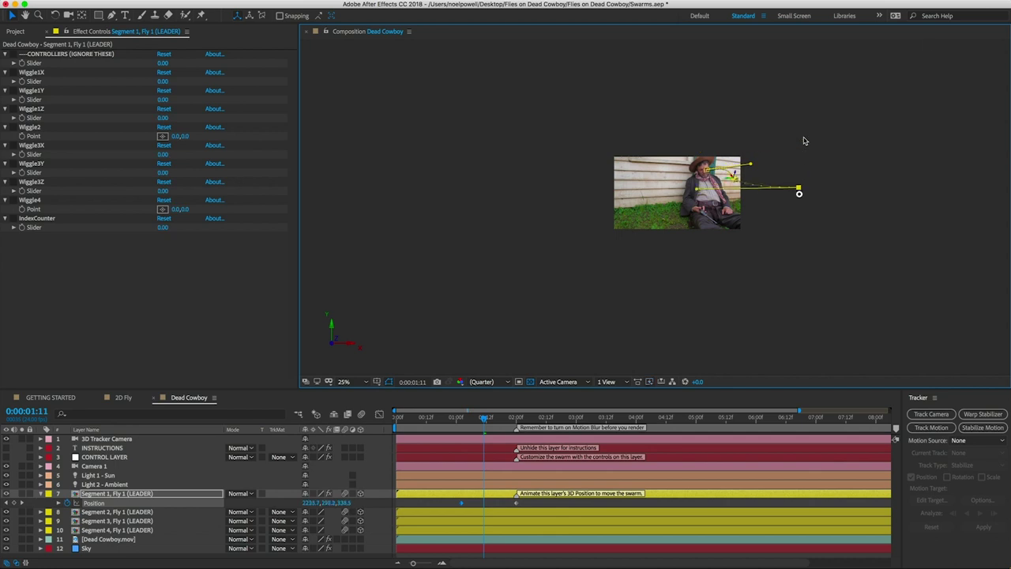
At 0:00:04:00, move the leader fly's Position onto the cowboy's face, creating a keyframe.
left_click_drag(483, 417, 544, 420)
scroll(709, 159, "up", 1)
scroll(615, 198, "up", 1)
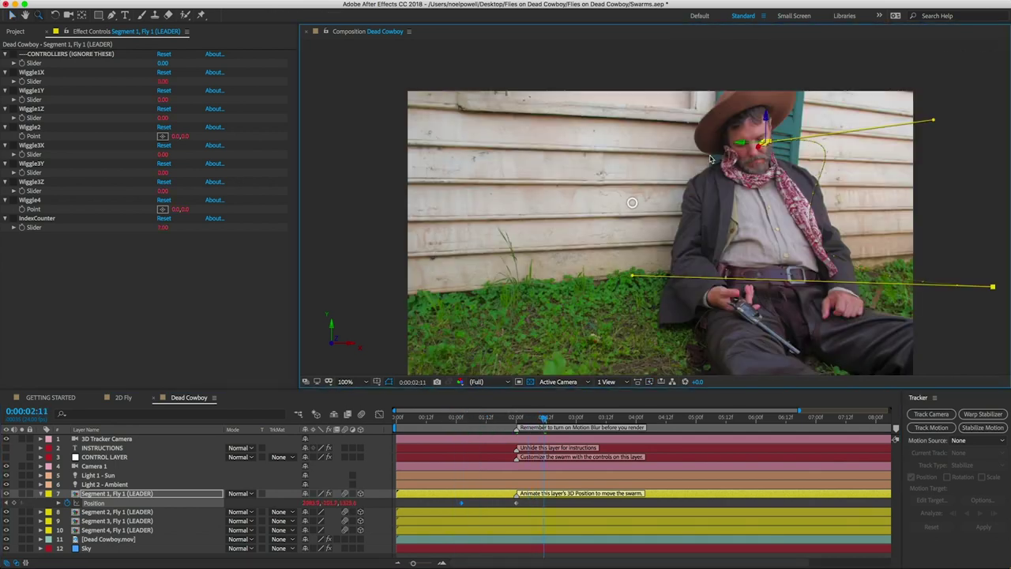
left_click(515, 418)
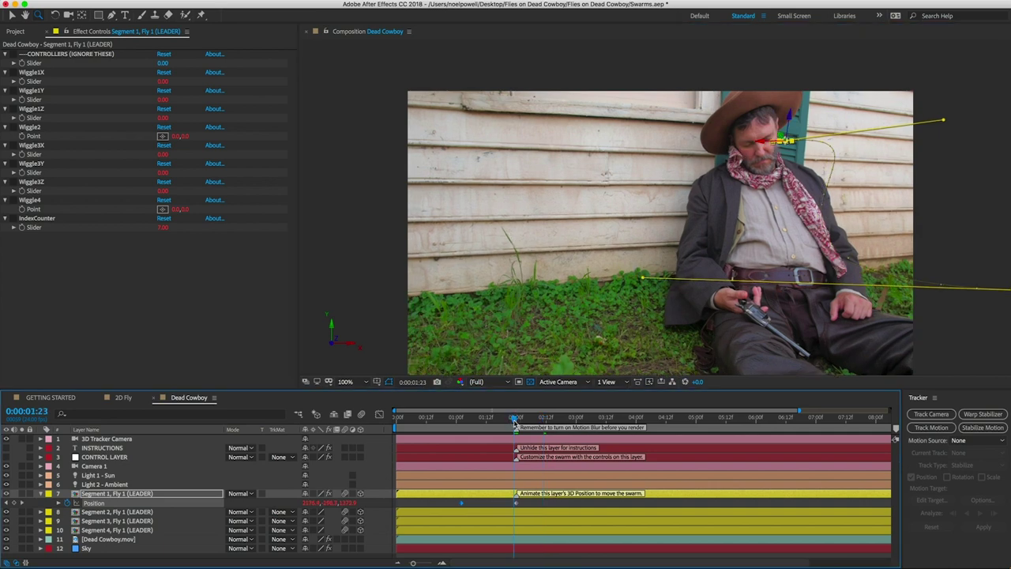
left_click_drag(516, 420, 636, 420)
scroll(750, 140, "up", 5)
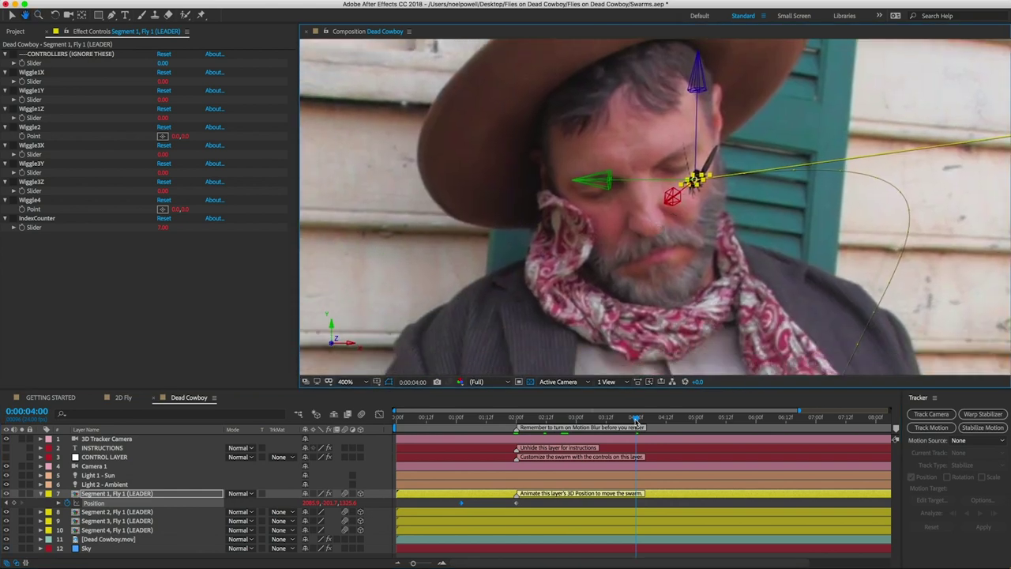
left_click_drag(300, 502, 650, 496)
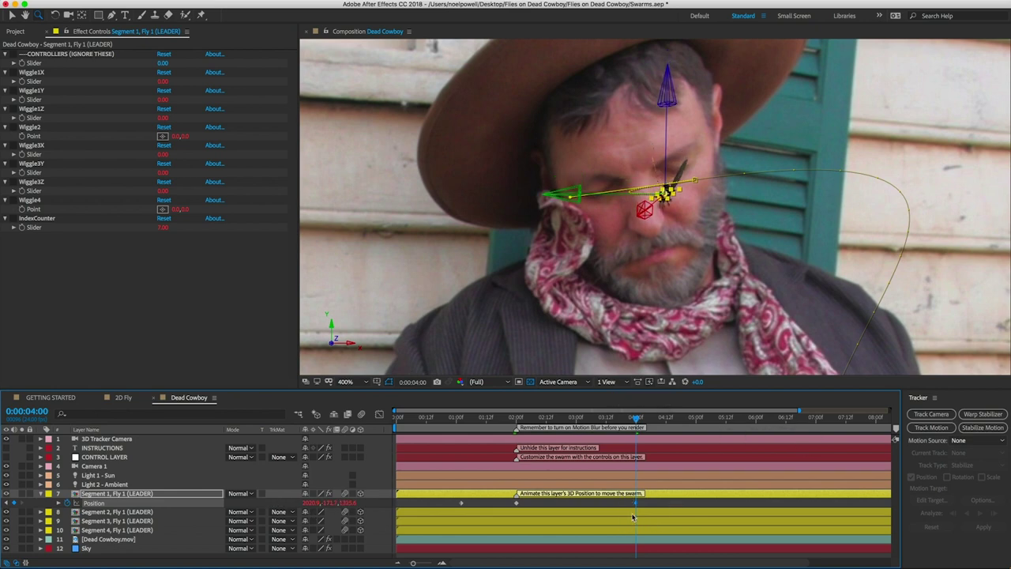
left_click(700, 419)
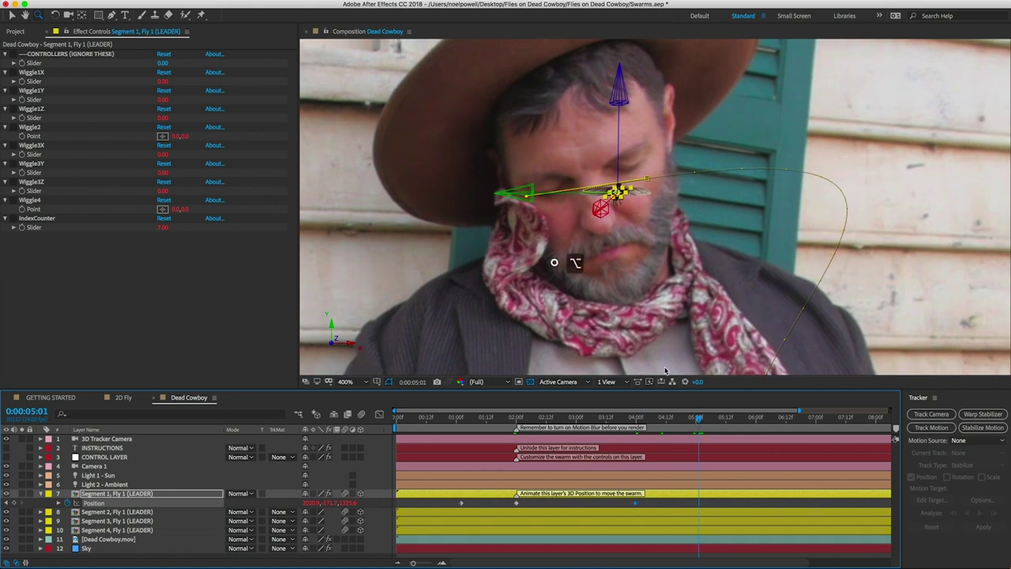
scroll(664, 367, "down", 4)
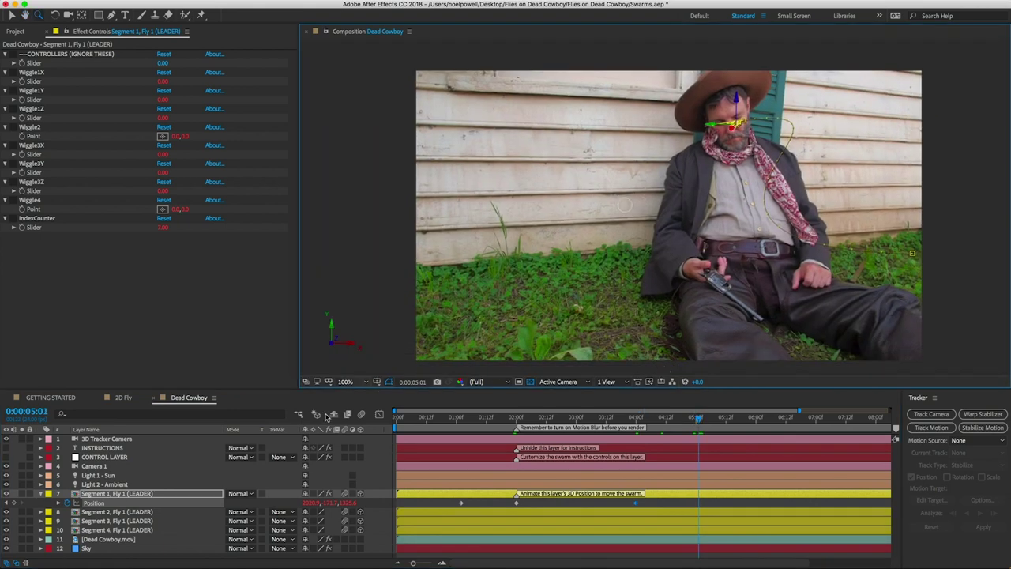
Shift the fly left at 0:00:05:01 to add a keyframe, then reshape the path in Top view.
key("v")
left_click_drag(314, 503, 353, 510)
key("F10")
left_click_drag(524, 135, 786, 191)
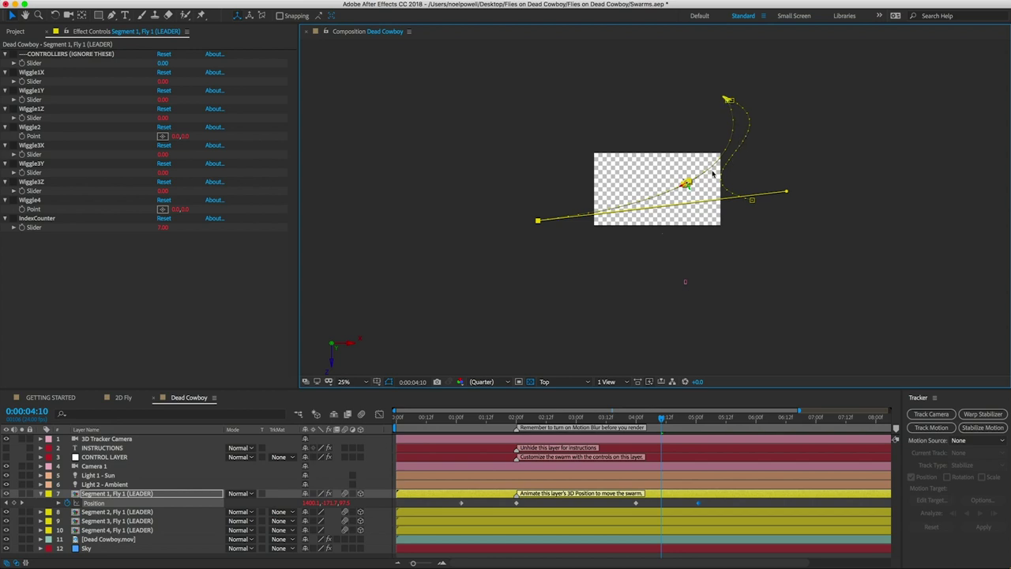
Scrub from about 1:19 through the fly's motion to check the reshaped path.
scroll(575, 216, "up", 4)
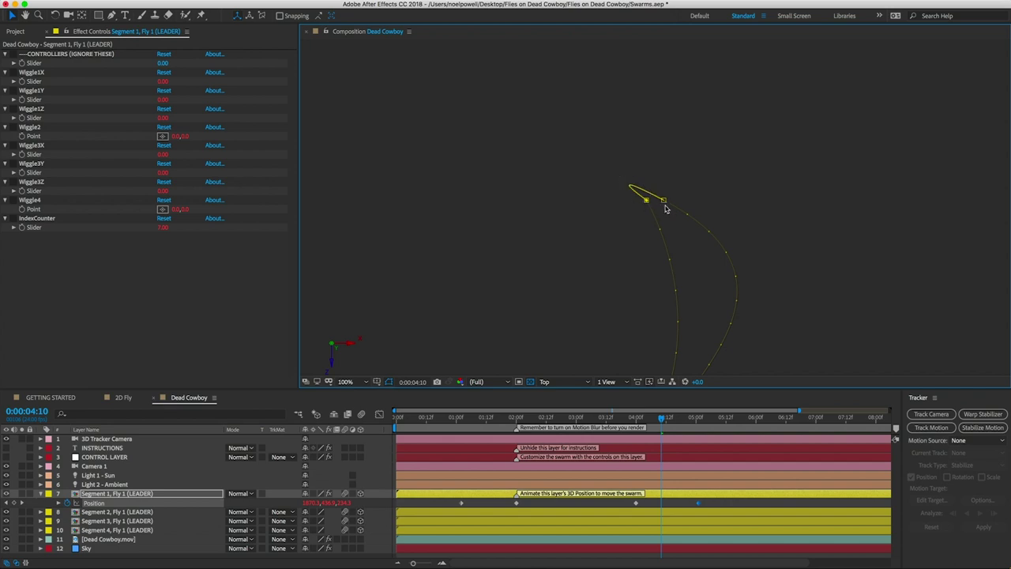
left_click(502, 419)
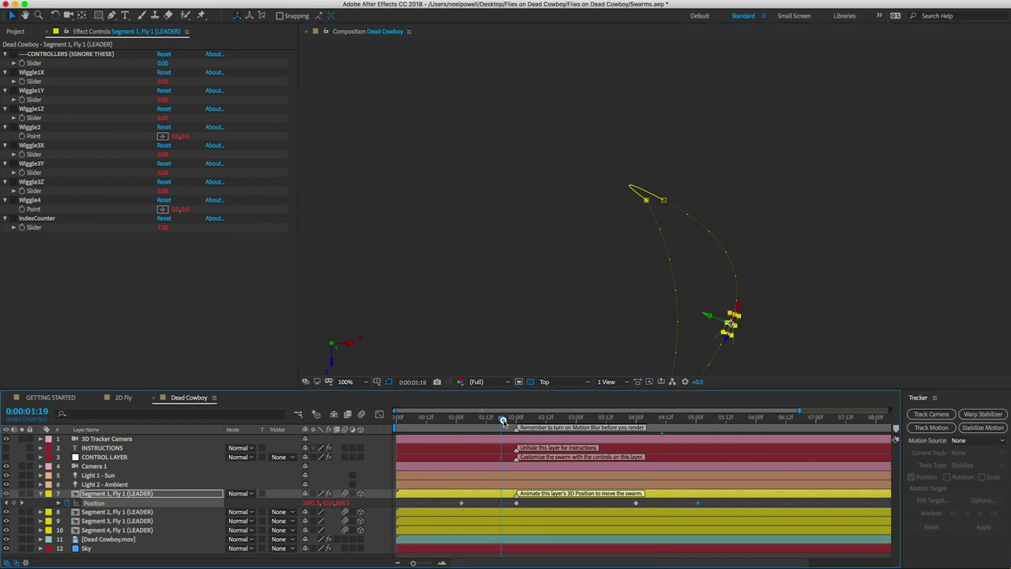
left_click_drag(502, 419, 600, 428)
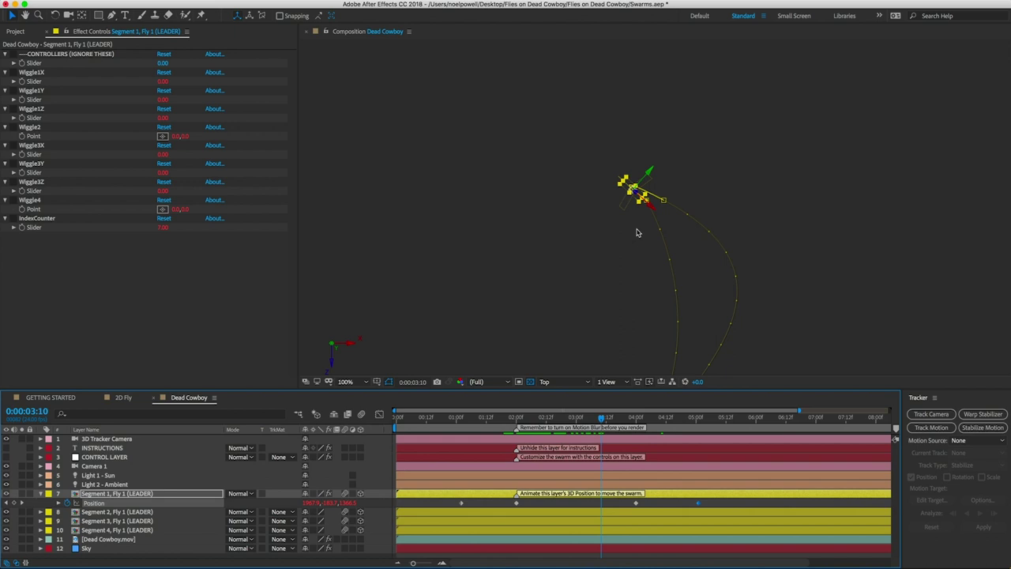
scroll(649, 186, "down", 3)
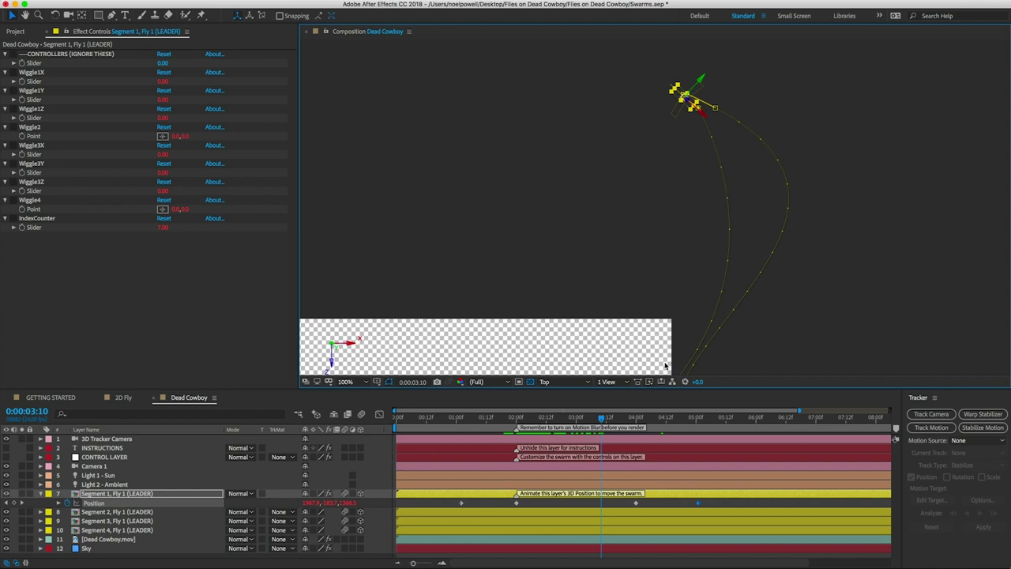
Set the 02:00f and 04:00f Position keyframes to Linear spatial interpolation.
left_click(516, 503)
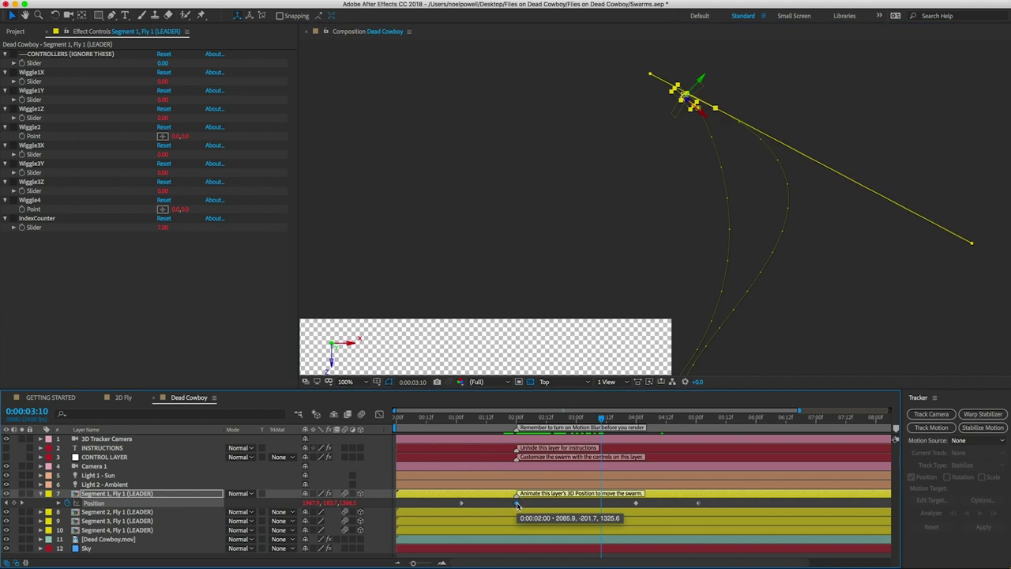
right_click(516, 503)
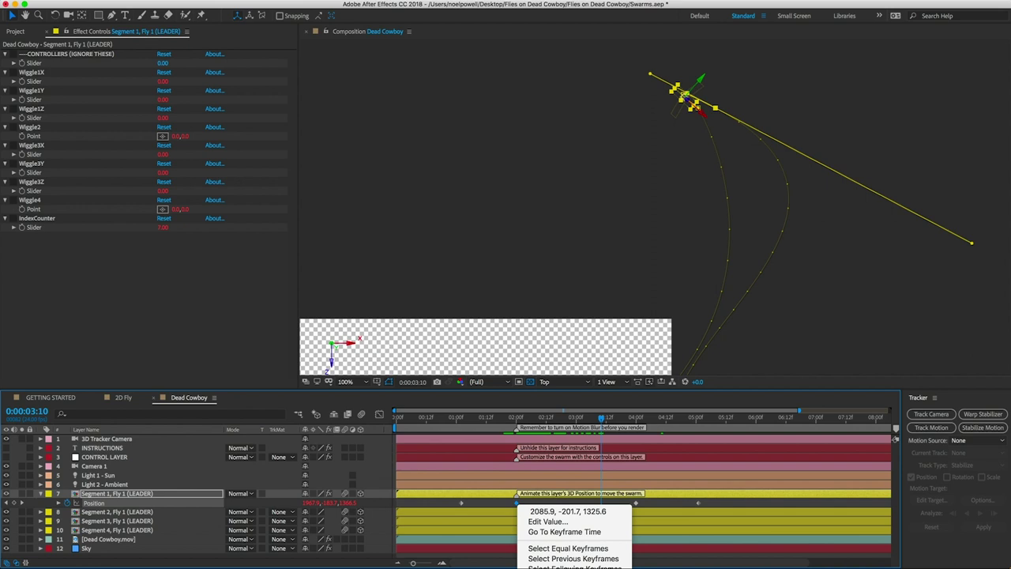
left_click(717, 436)
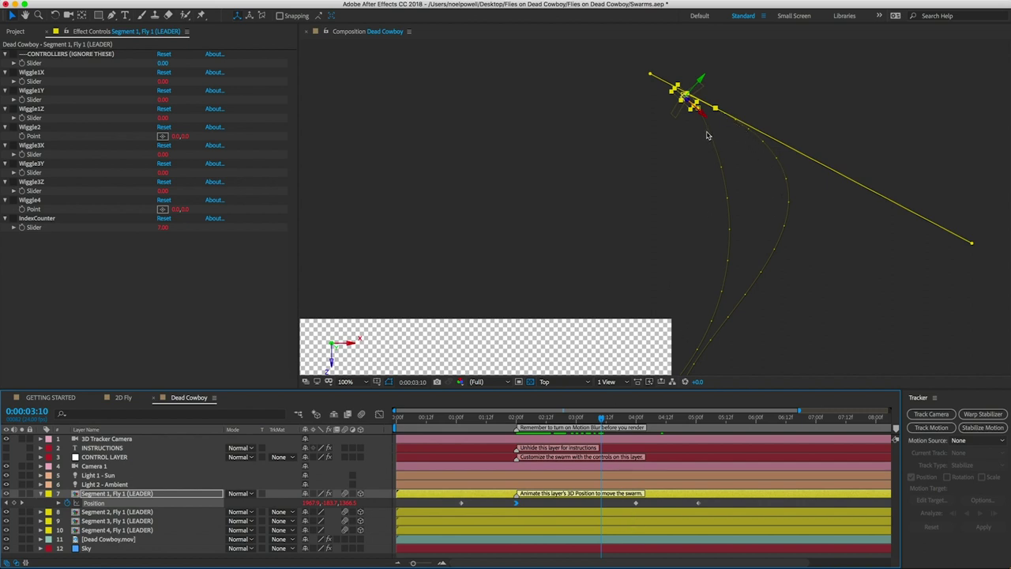
right_click(636, 502)
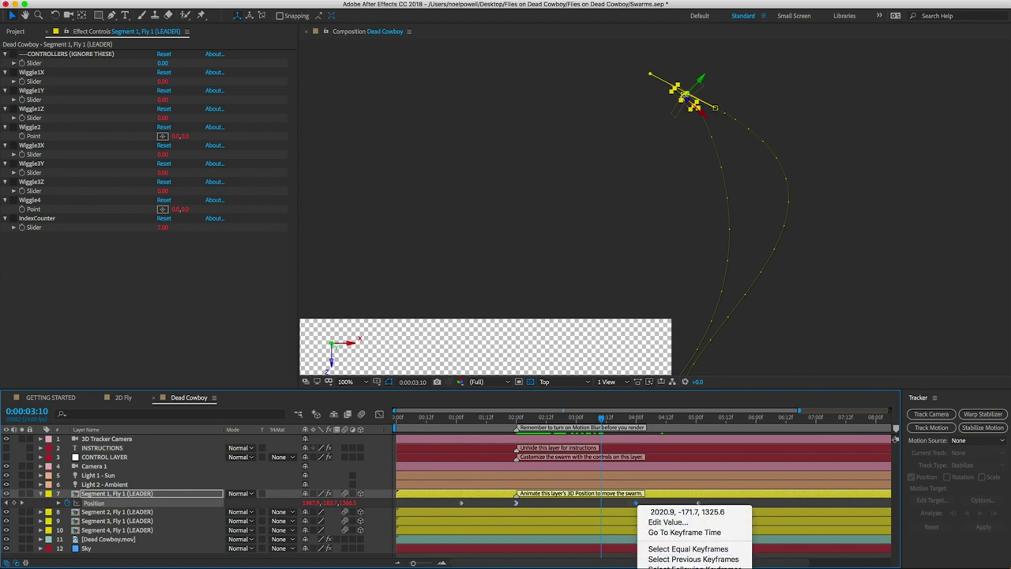
left_click(694, 168)
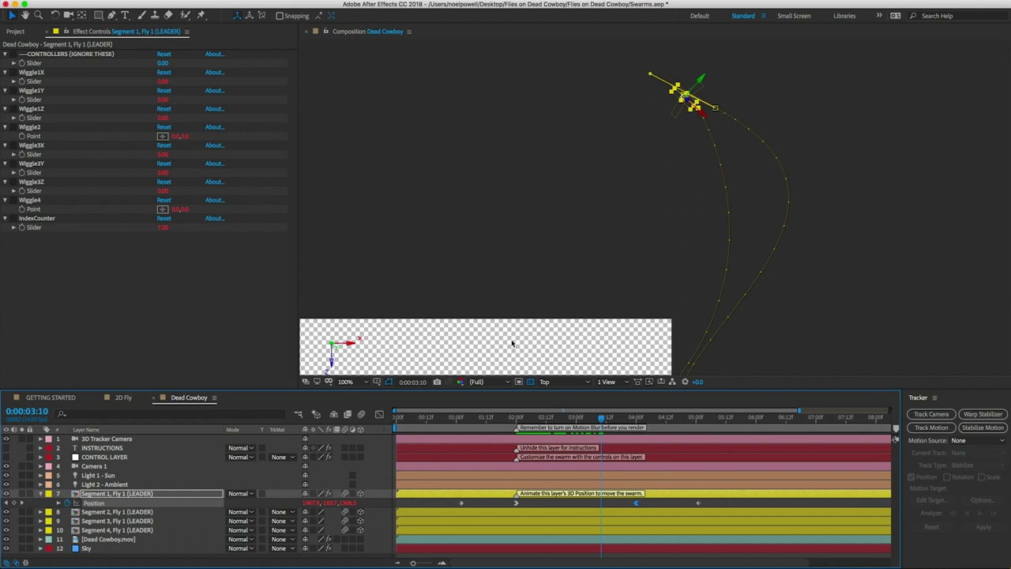
left_click_drag(650, 513, 537, 510)
right_click(637, 503)
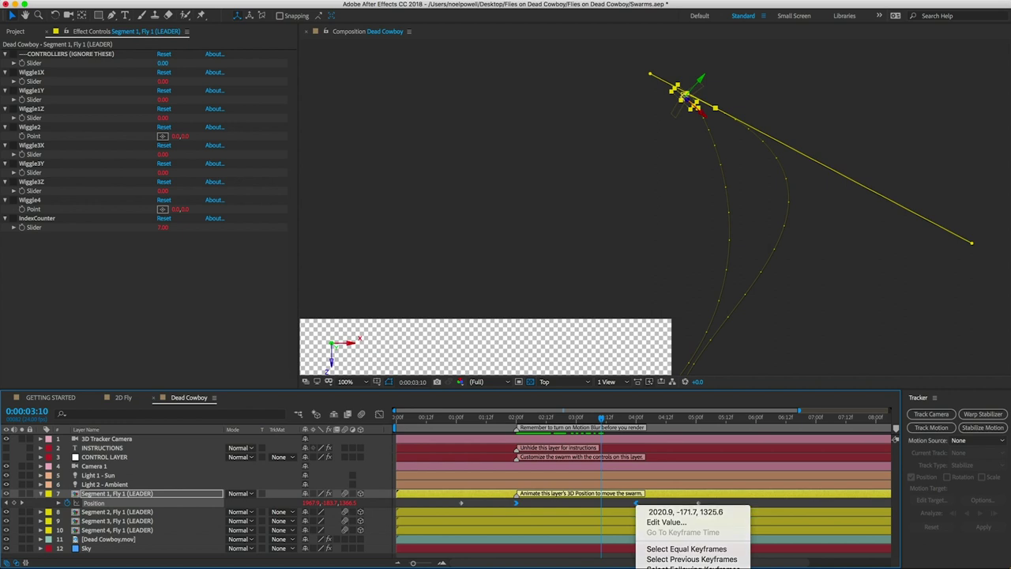
key("super+alt+k")
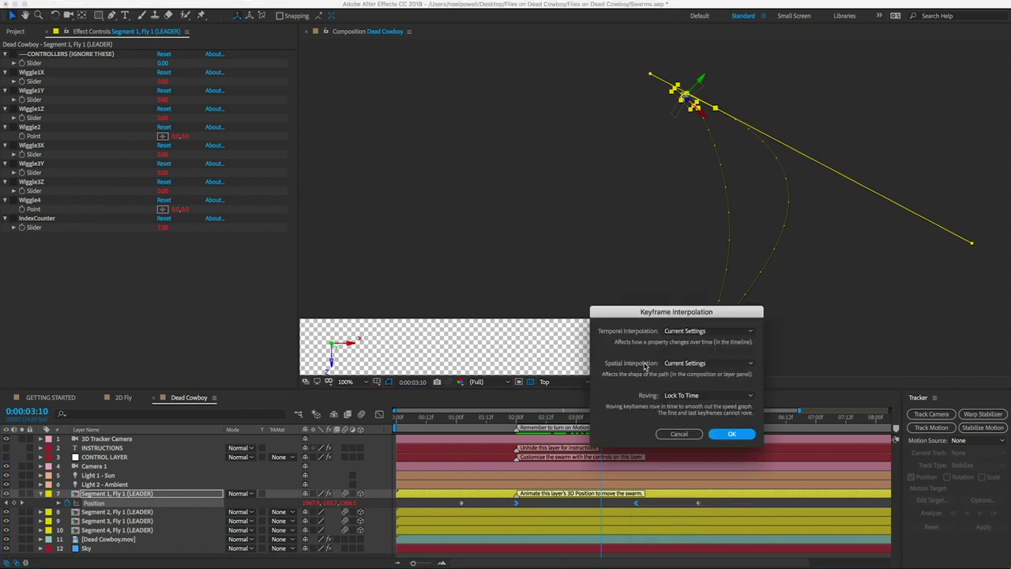
left_click(680, 366)
left_click(679, 387)
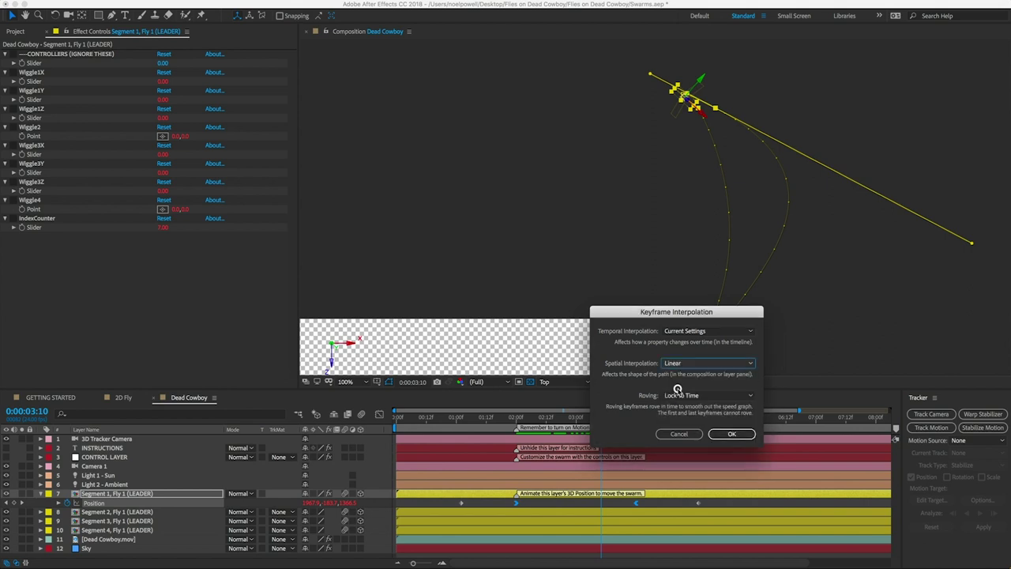
left_click(732, 433)
At about 1:14, add a Pen-tool vertex to the leader's motion path, nudge it, and preview.
scroll(664, 199, "up", 2)
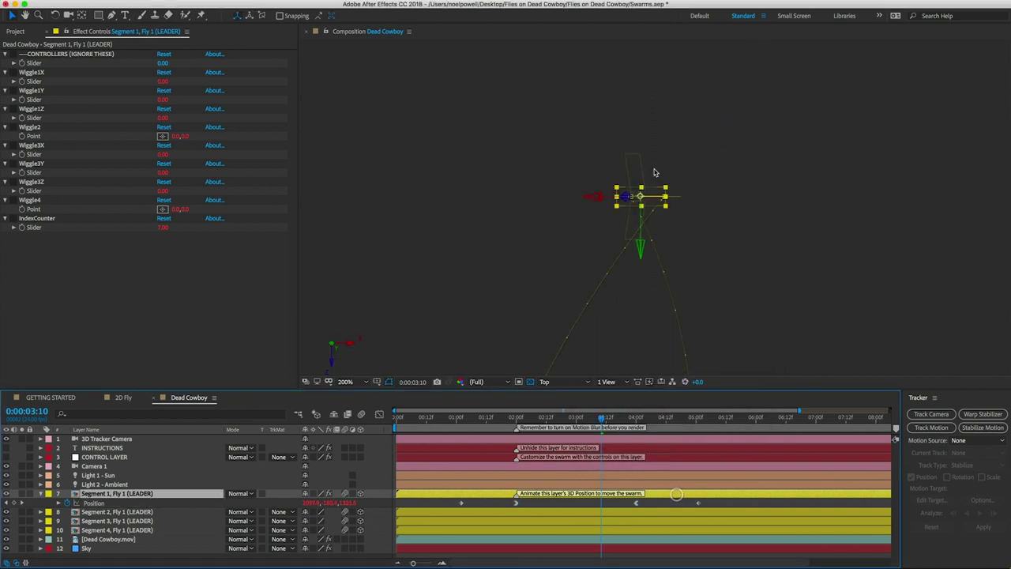
left_click_drag(592, 417, 467, 417)
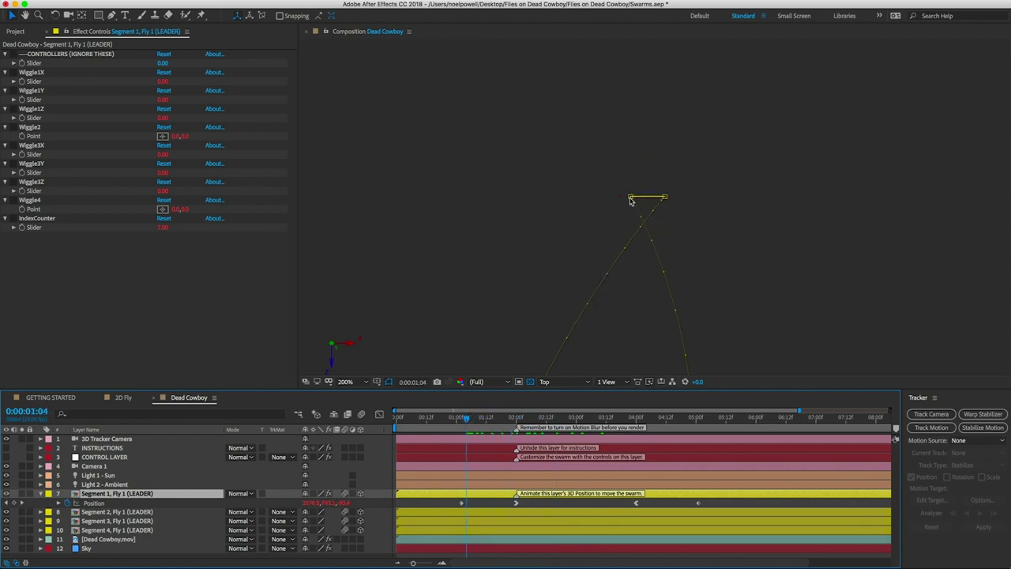
left_click_drag(631, 200, 630, 204)
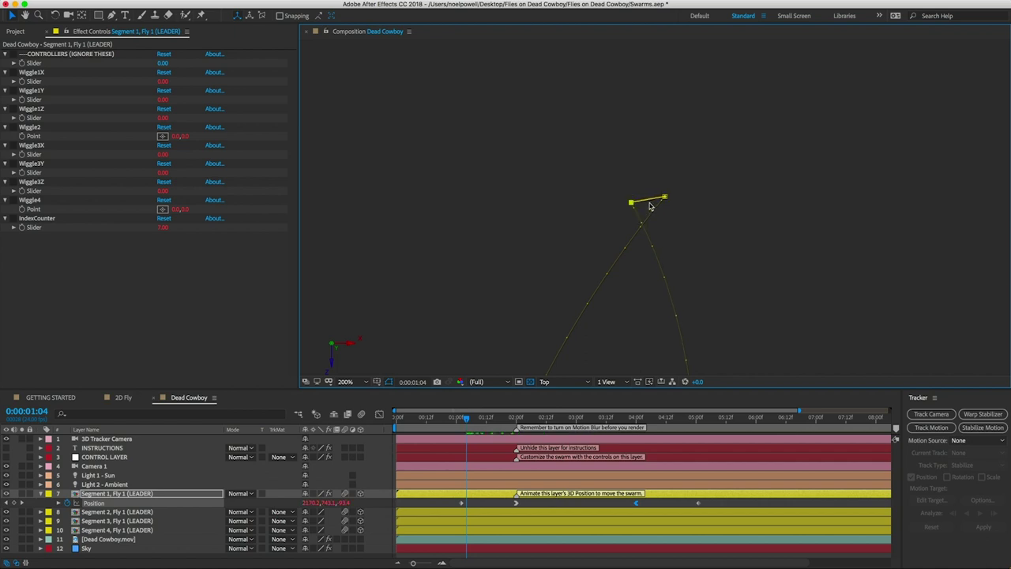
key("g")
left_click(640, 200)
key("v")
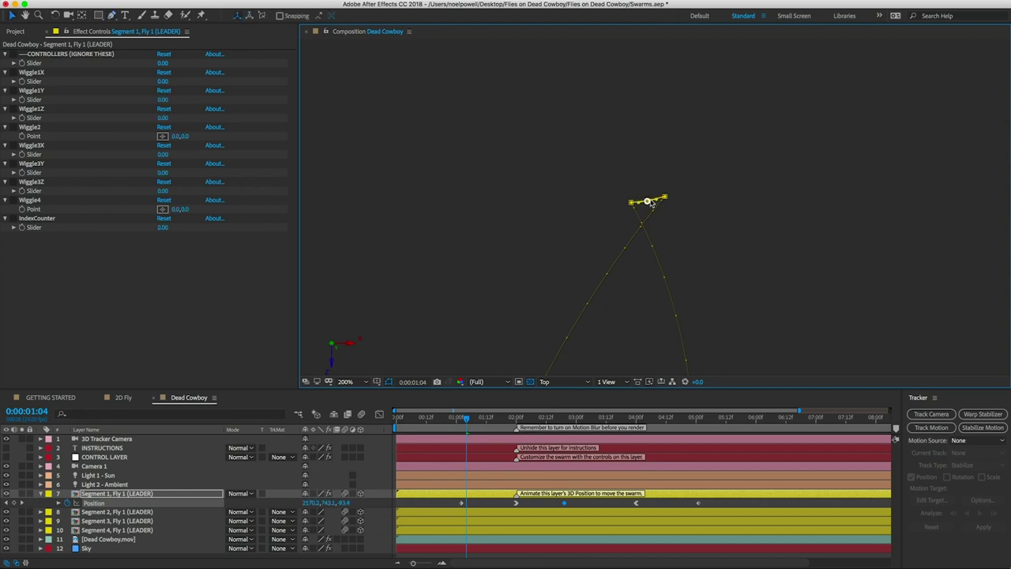
scroll(640, 196, "up", 3)
key("Right")
key("Right")
key("space")
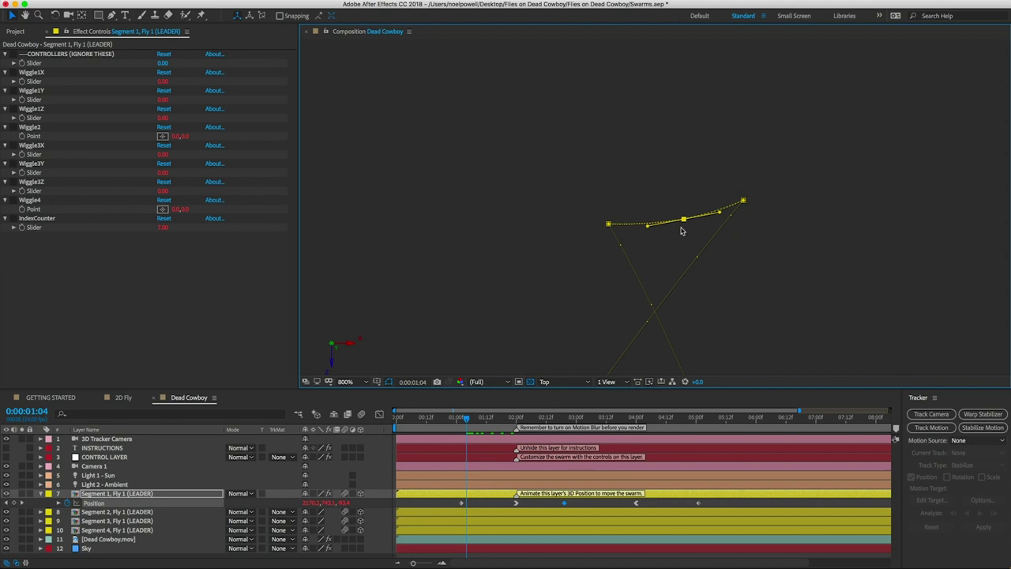
key("space")
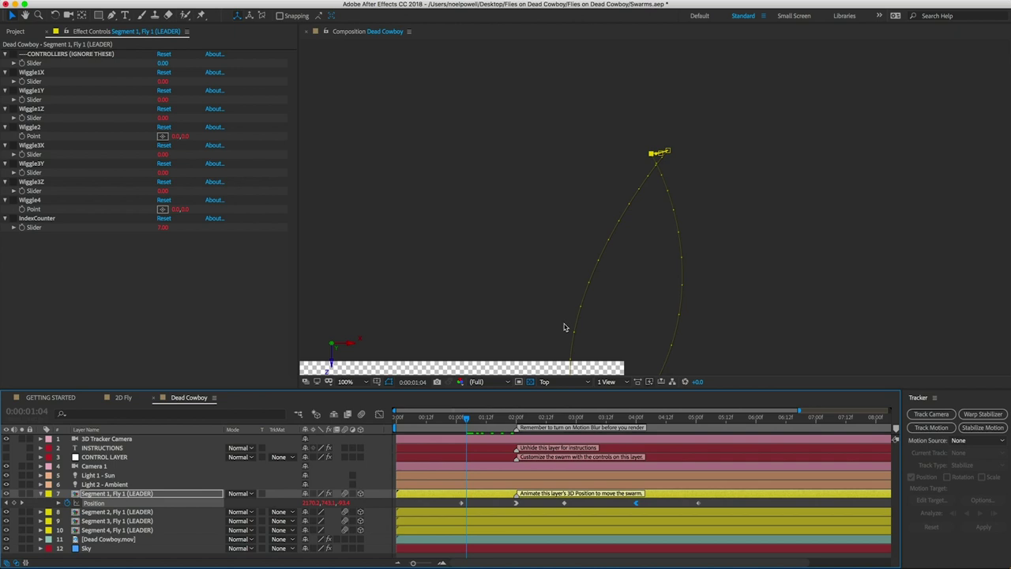
Add another vertex on the curved path and drag it right to reroute the flight.
key("h")
left_click_drag(565, 327, 571, 360)
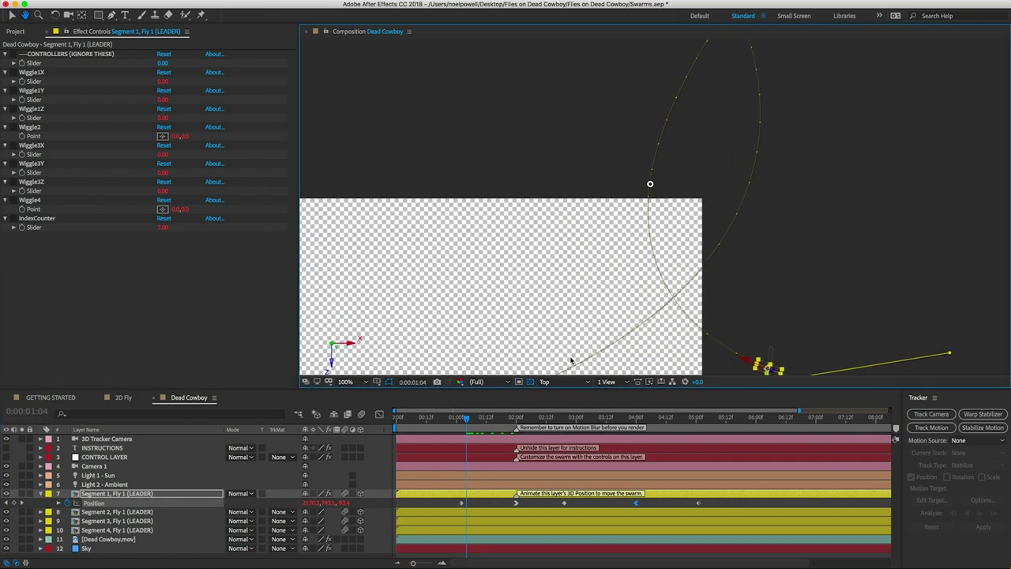
key("g")
left_click(650, 185)
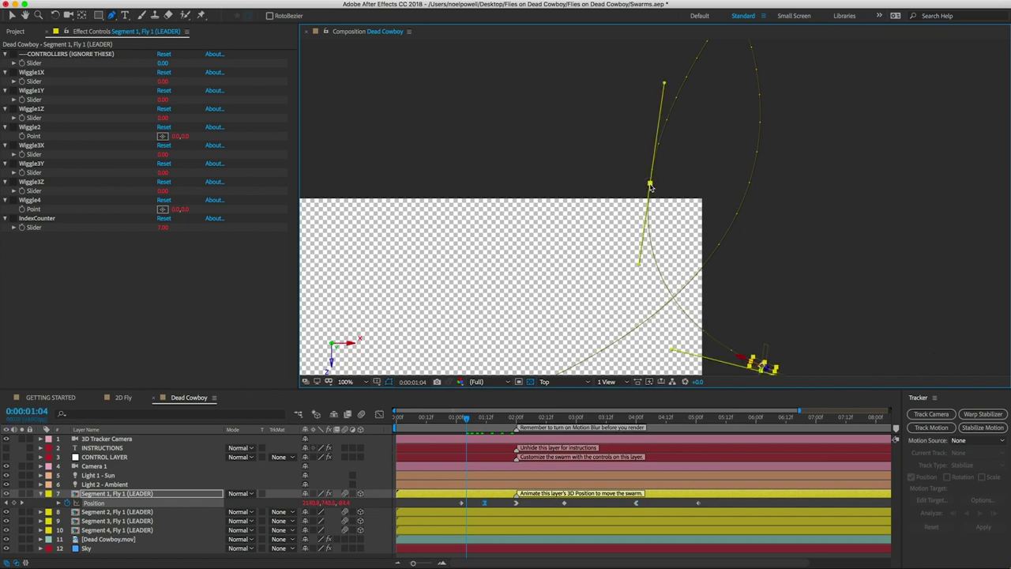
left_click_drag(649, 186, 834, 163)
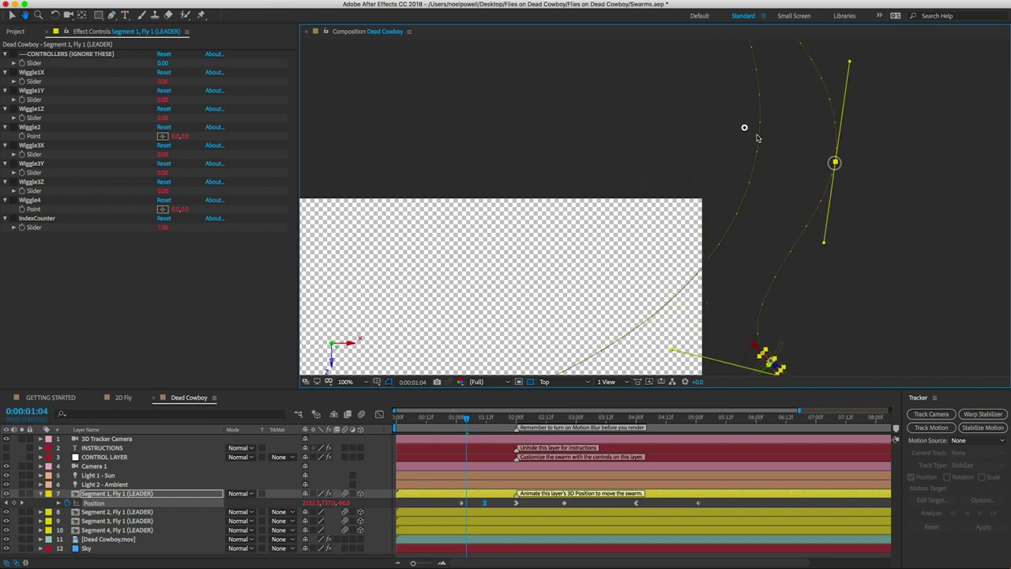
key("Escape")
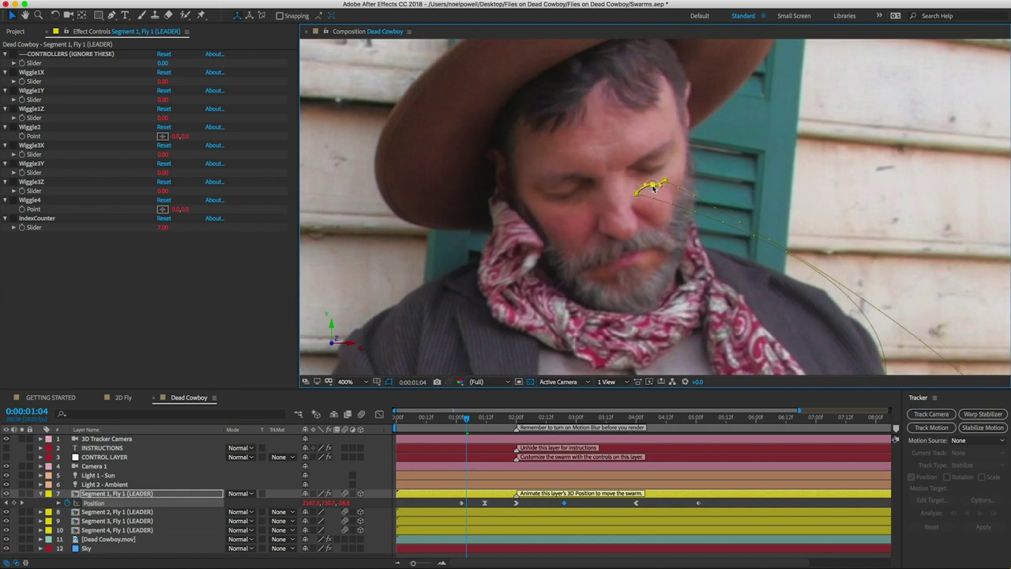
Flatten the bump in the fly's motion path and preview the animation from 0:00:00:20.
scroll(640, 202, "up", 1)
left_click_drag(640, 207, 676, 206)
scroll(672, 206, "down", 2)
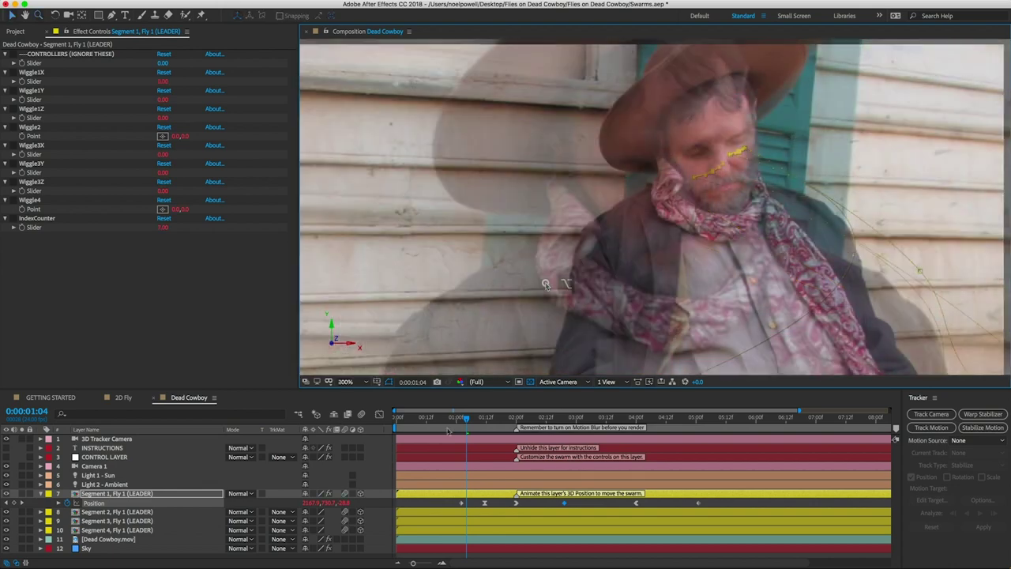
left_click(447, 417)
left_click(441, 506)
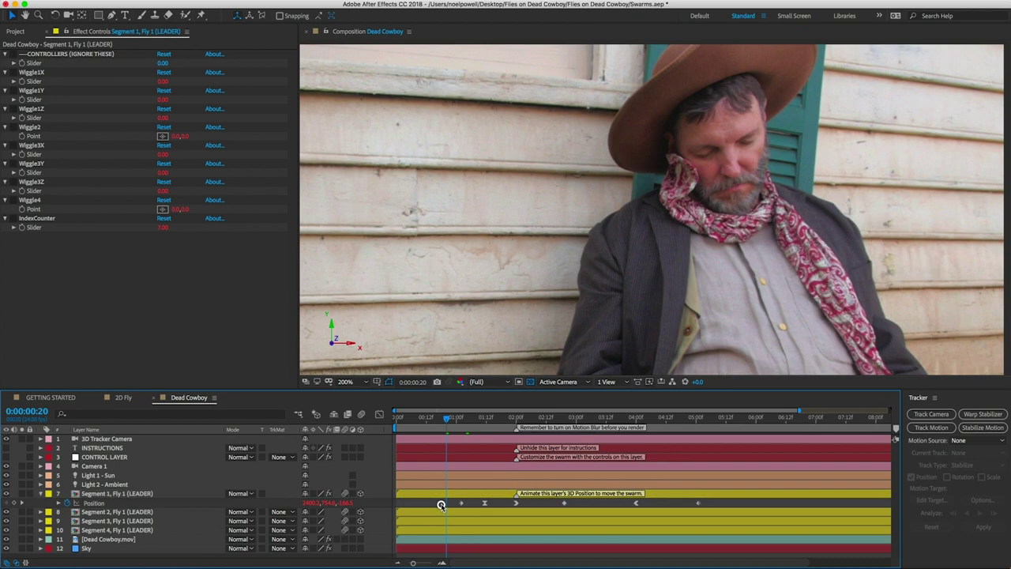
key("space")
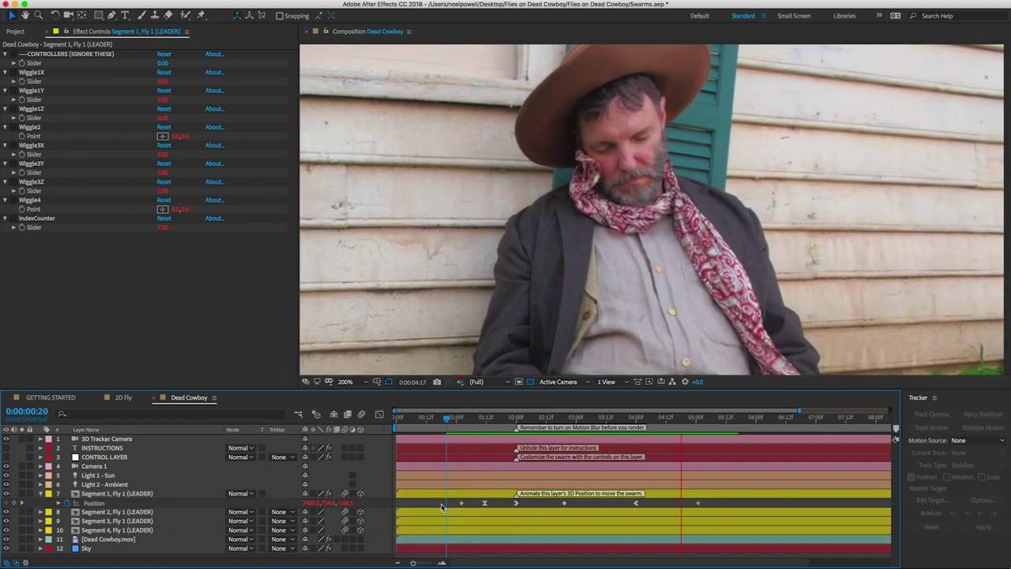
key("space")
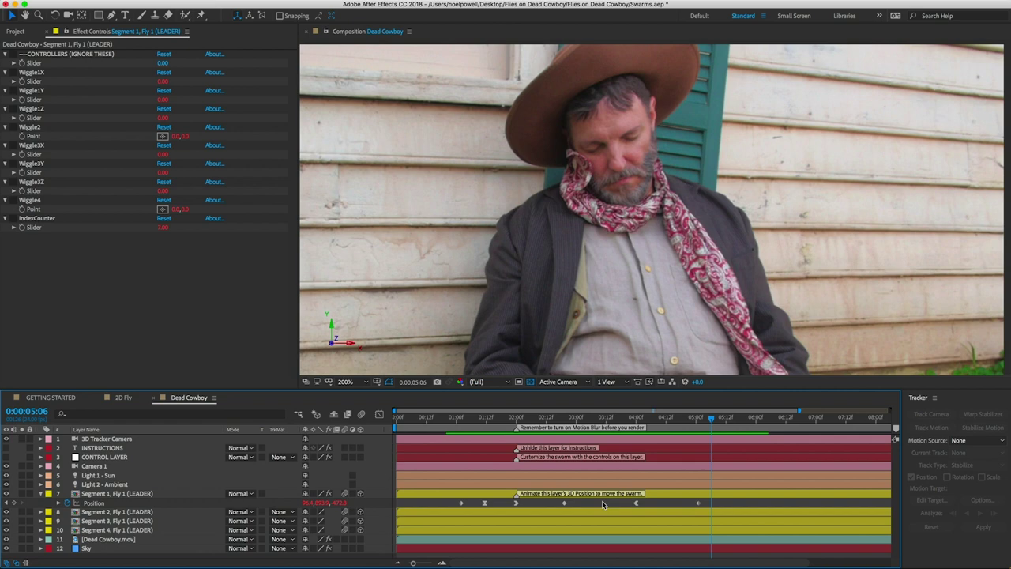
Scrub the leader fly from two seconds to 4:00 and zoom in to check its landing.
left_click(121, 497)
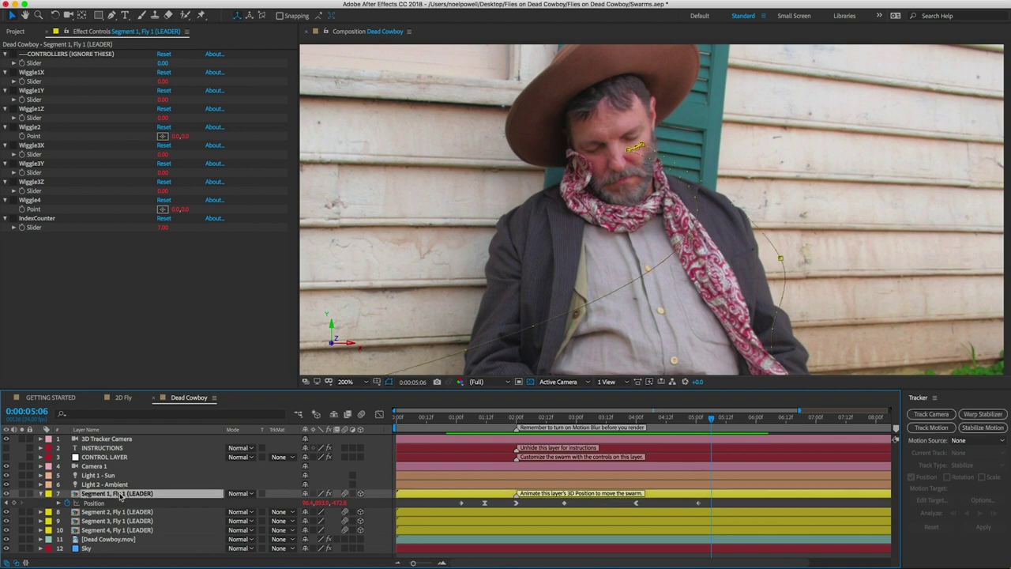
left_click(518, 416)
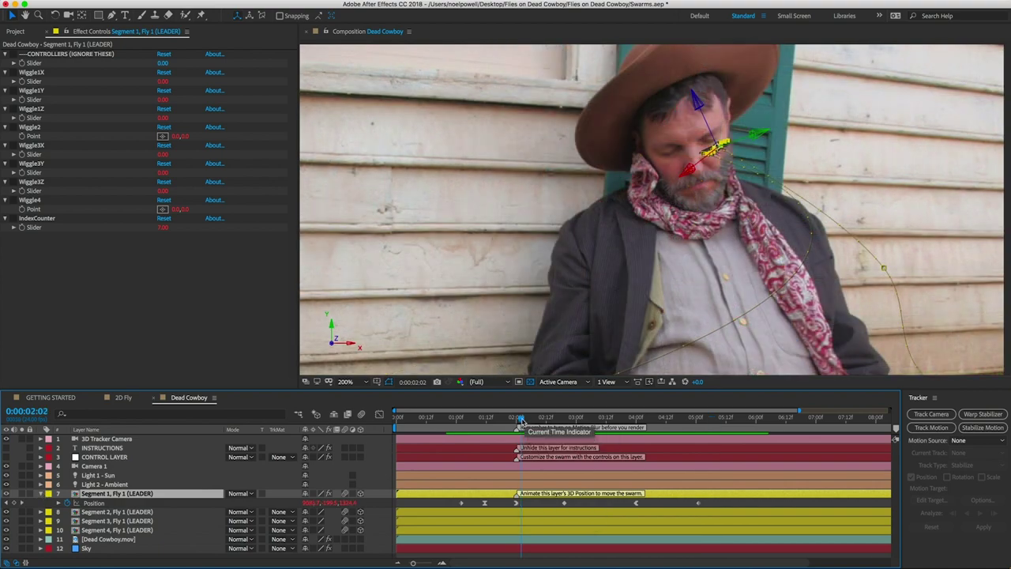
left_click_drag(520, 420, 635, 419)
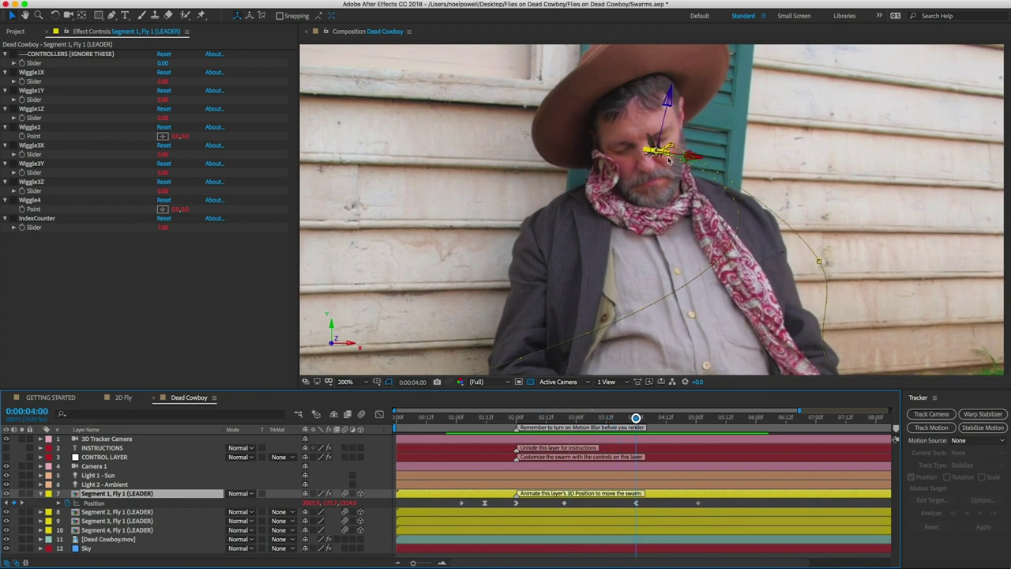
scroll(669, 143, "up", 2)
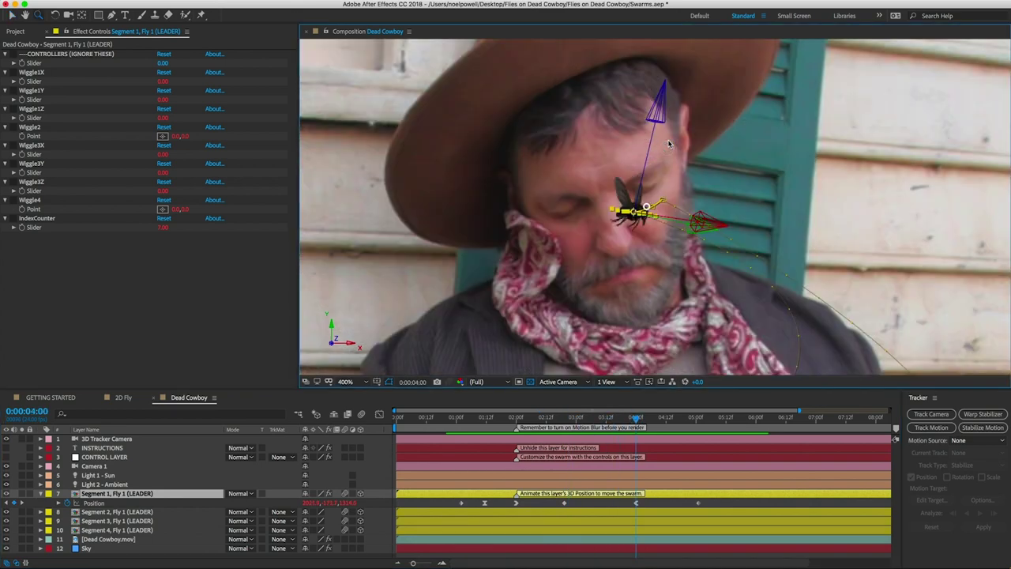
scroll(668, 144, "up", 2)
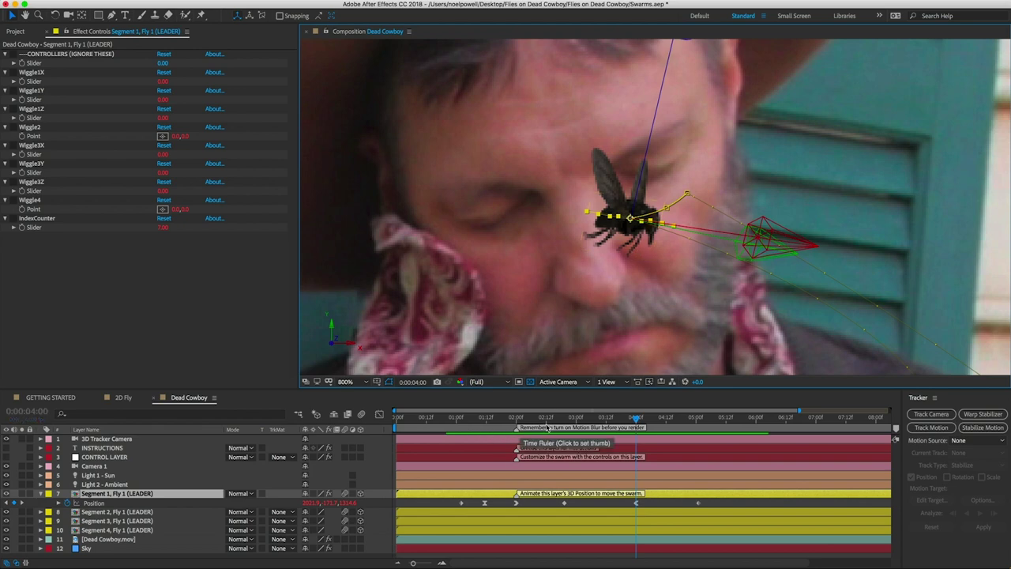
Add a Position keyframe at 0:00:02:01 and shift the leader's keyframes around two seconds later.
left_click(517, 418)
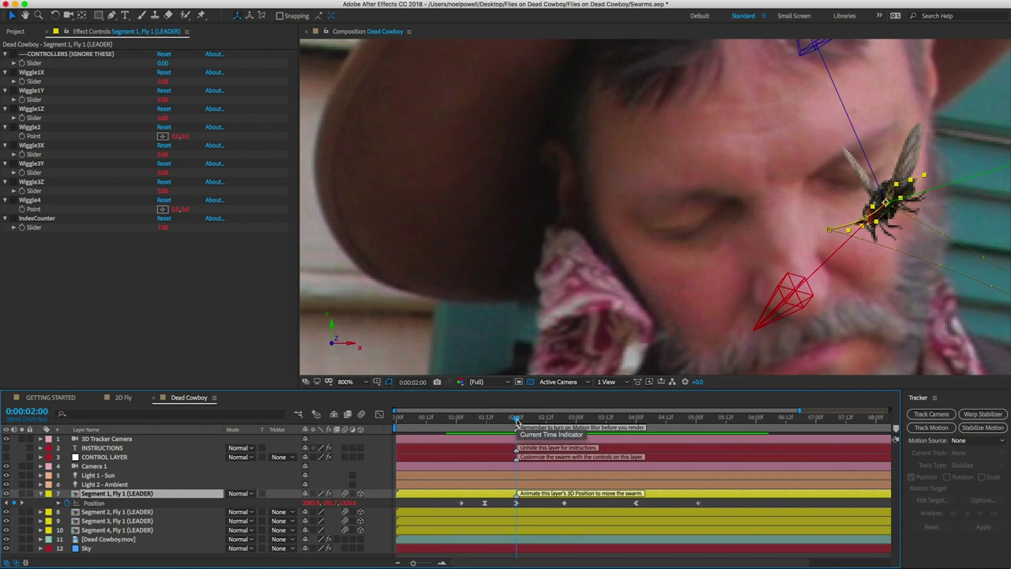
left_click(518, 418)
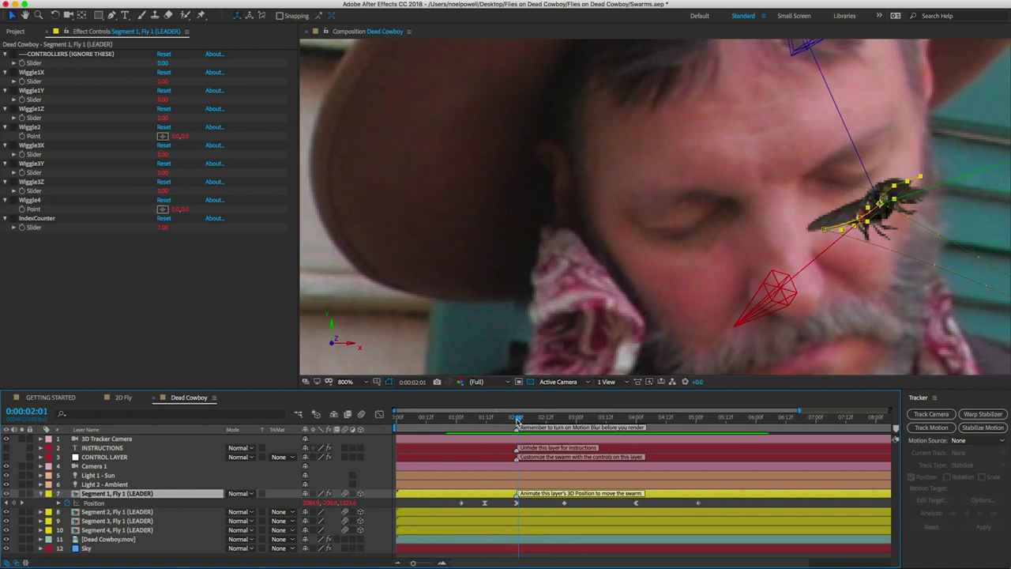
left_click(14, 502)
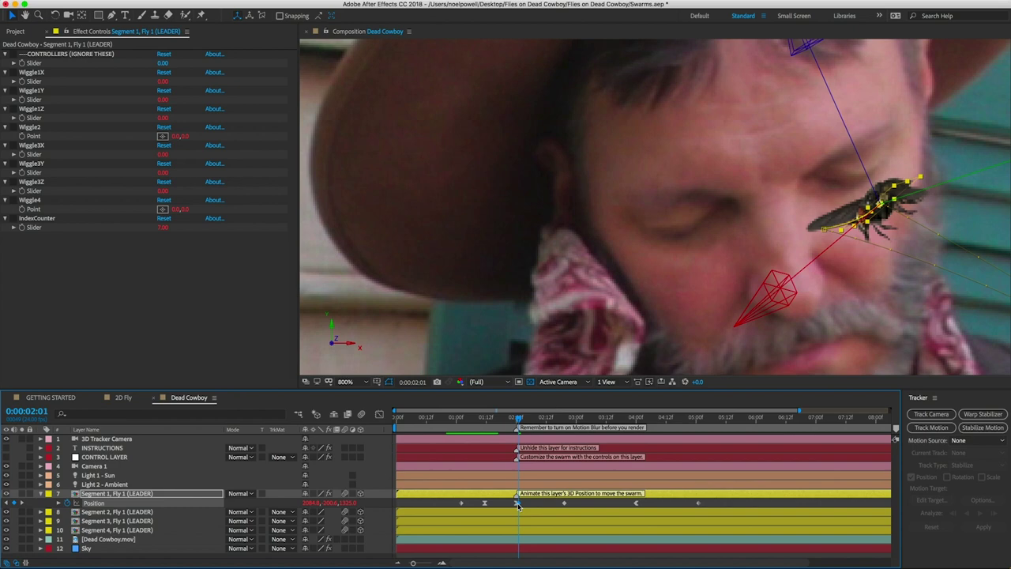
left_click_drag(518, 506, 550, 503)
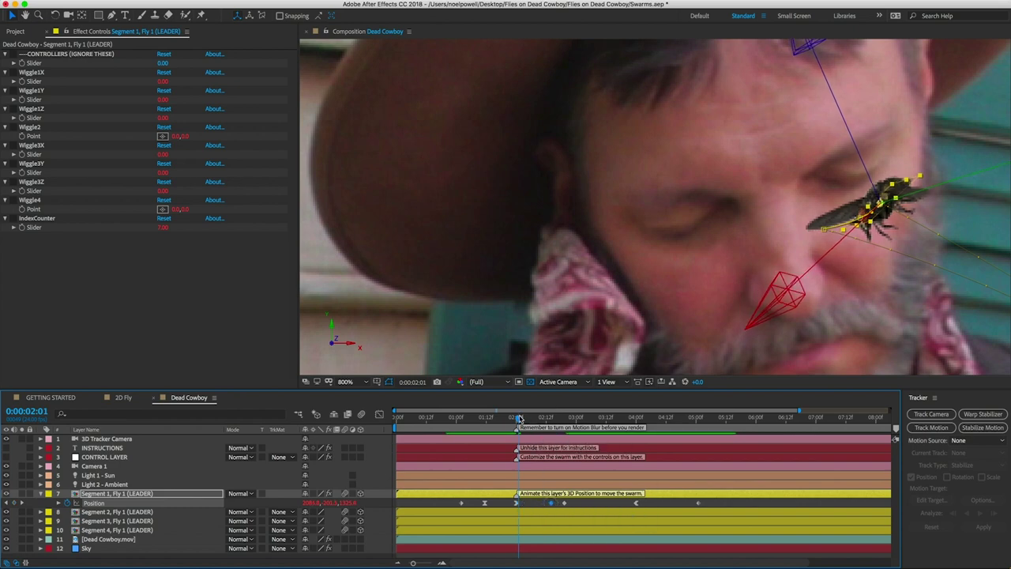
left_click_drag(520, 419, 548, 420)
left_click_drag(565, 504, 570, 503)
left_click_drag(548, 419, 574, 421)
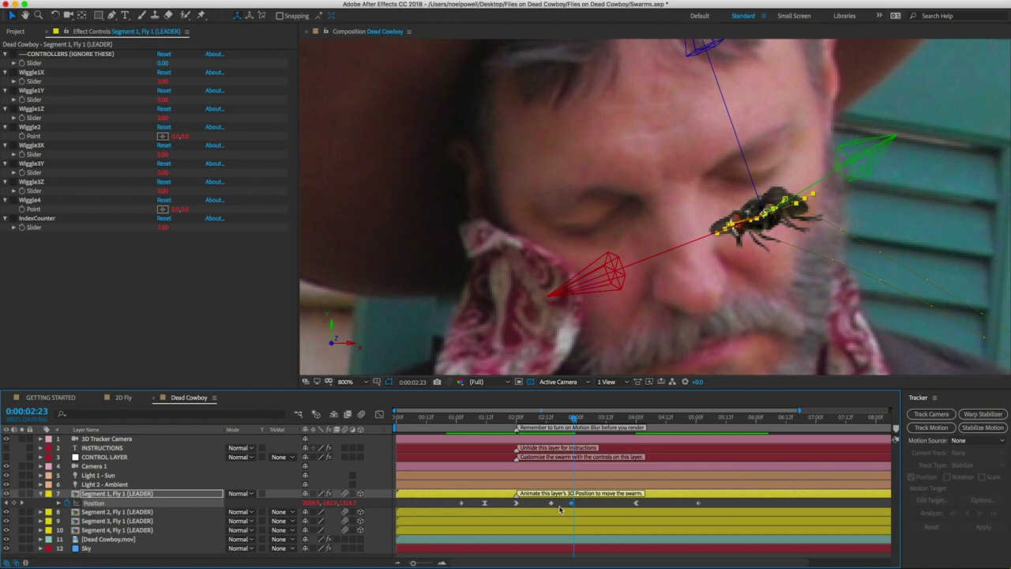
left_click(611, 504)
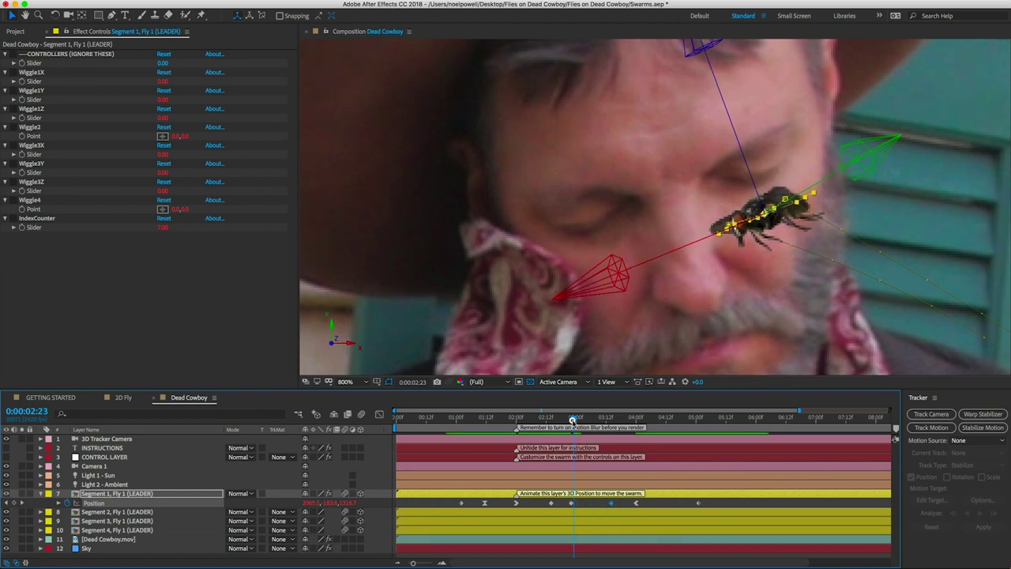
left_click_drag(573, 420, 632, 427)
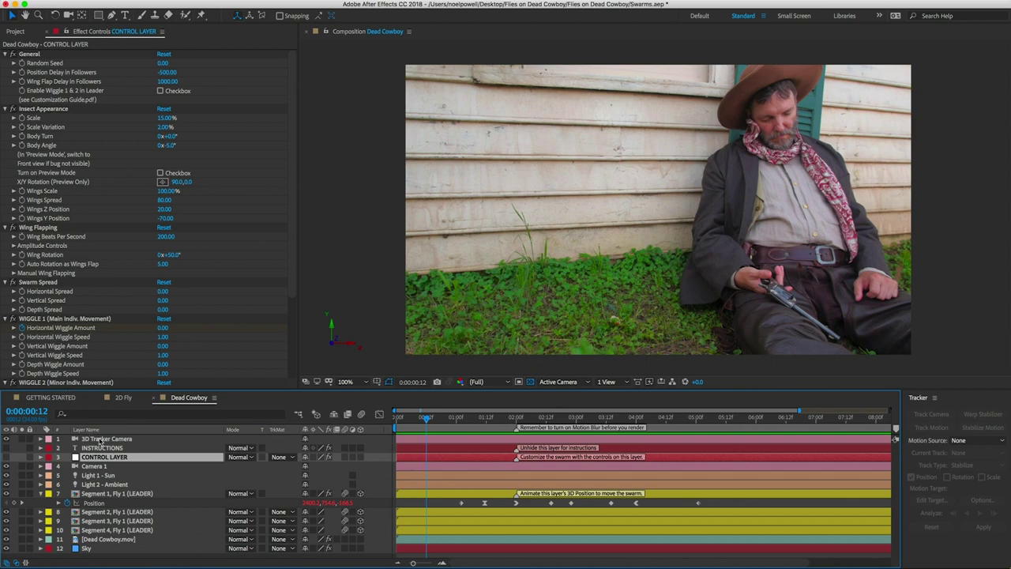
At 0:00:01:11, keyframe WIGGLE 3 Horizontal, Vertical and Depth Wiggle Amounts to 2000.
scroll(66, 289, "down", 3)
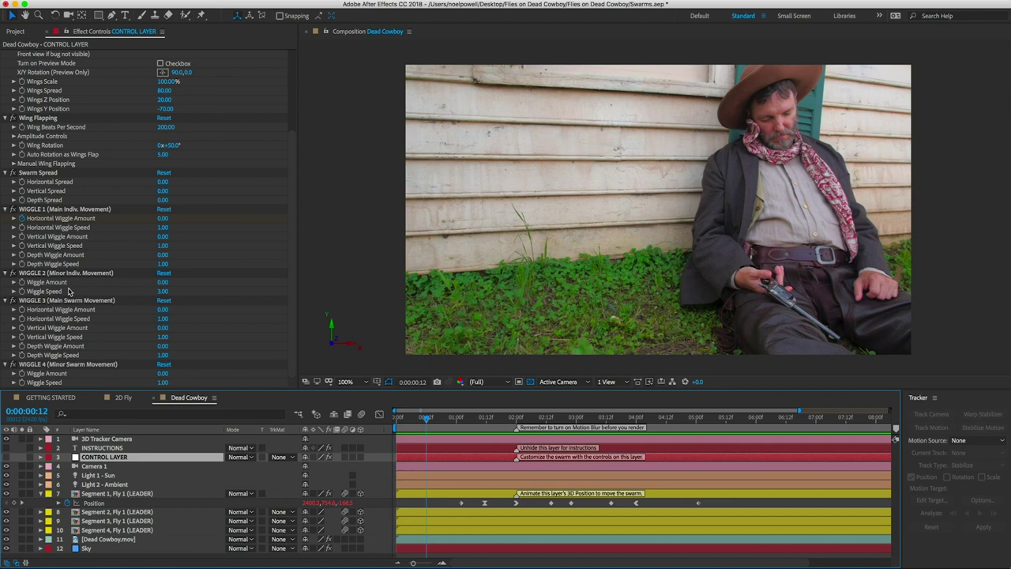
left_click(43, 302)
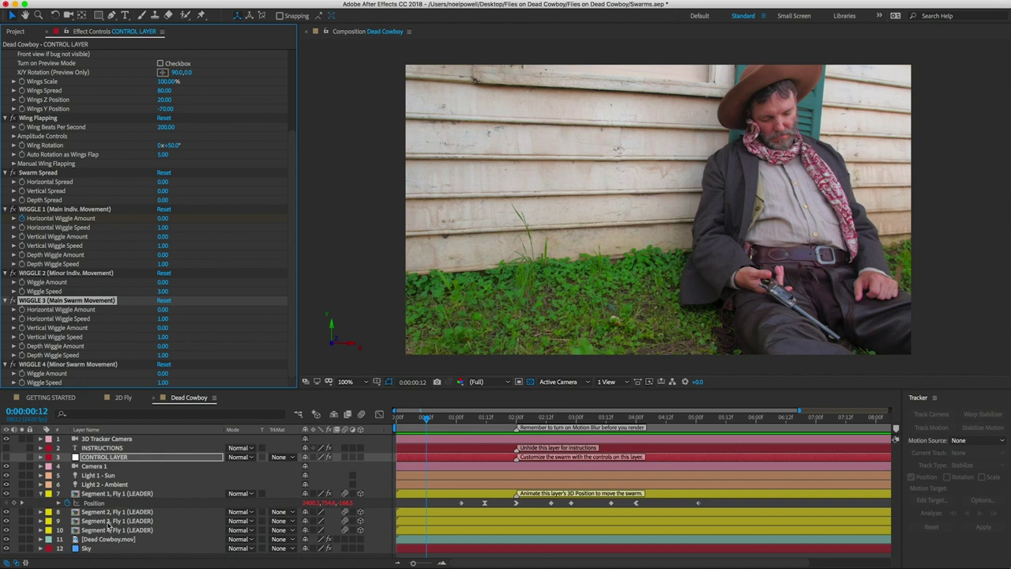
left_click(50, 210)
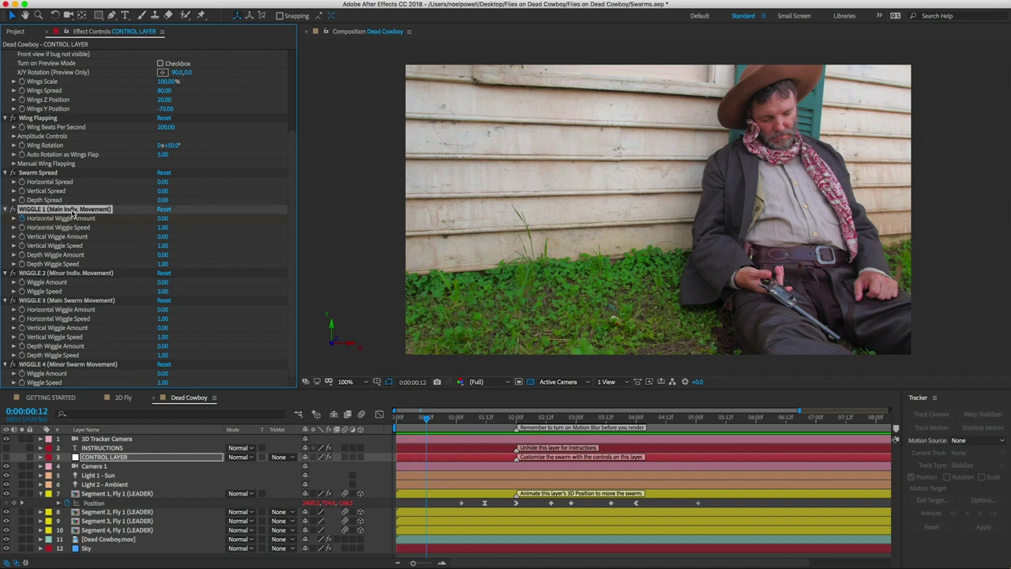
left_click(57, 301)
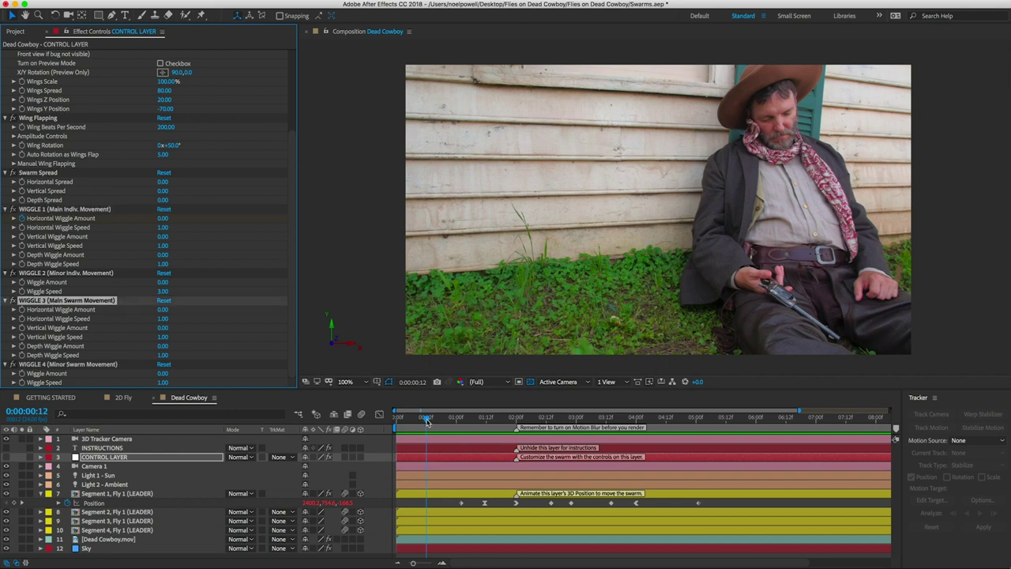
left_click_drag(427, 418, 517, 423)
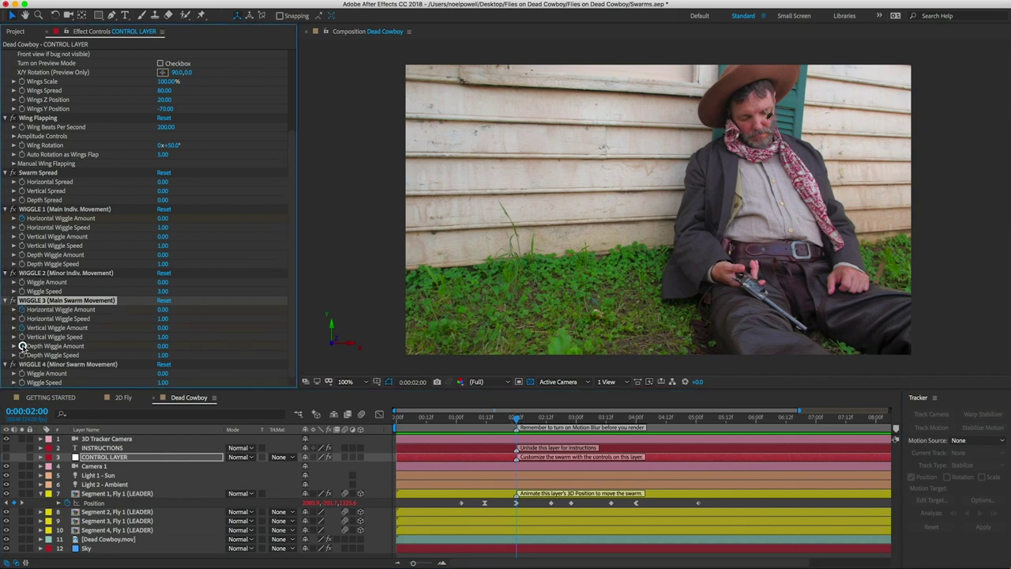
left_click_drag(517, 418, 484, 419)
left_click(162, 309)
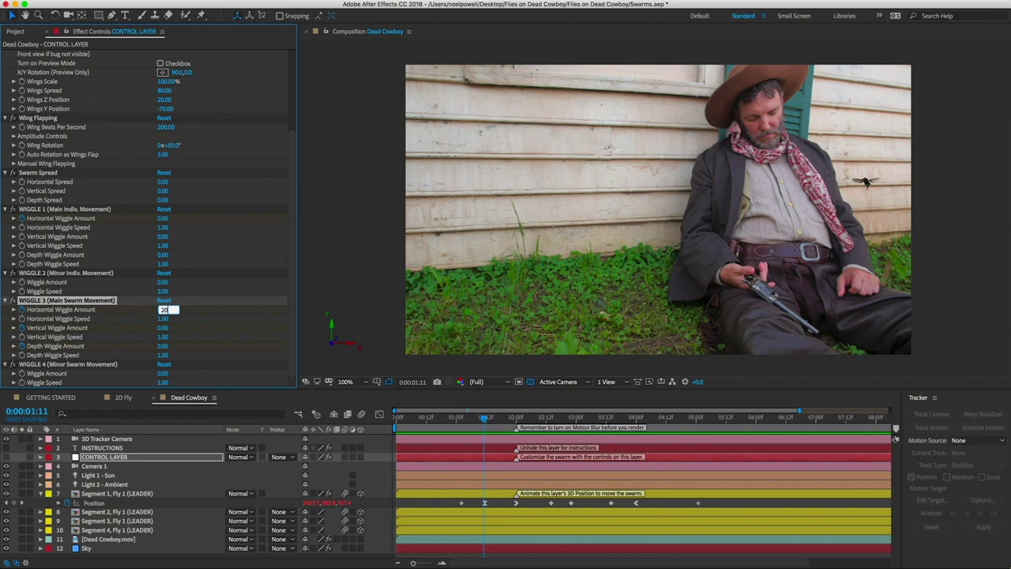
key("Tab")
key("Tab")
type("200")
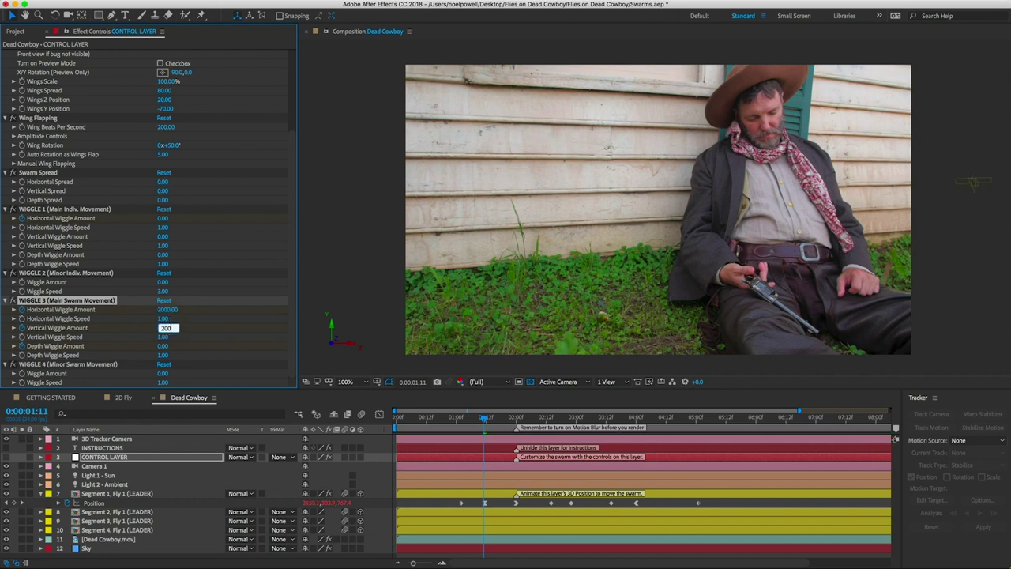
type("0")
key("Tab")
key("Tab")
type("2000")
key("Return")
Reveal the control layer's keyframes and key the wiggle amounts back to 0 near four seconds.
left_click(115, 458)
key("u")
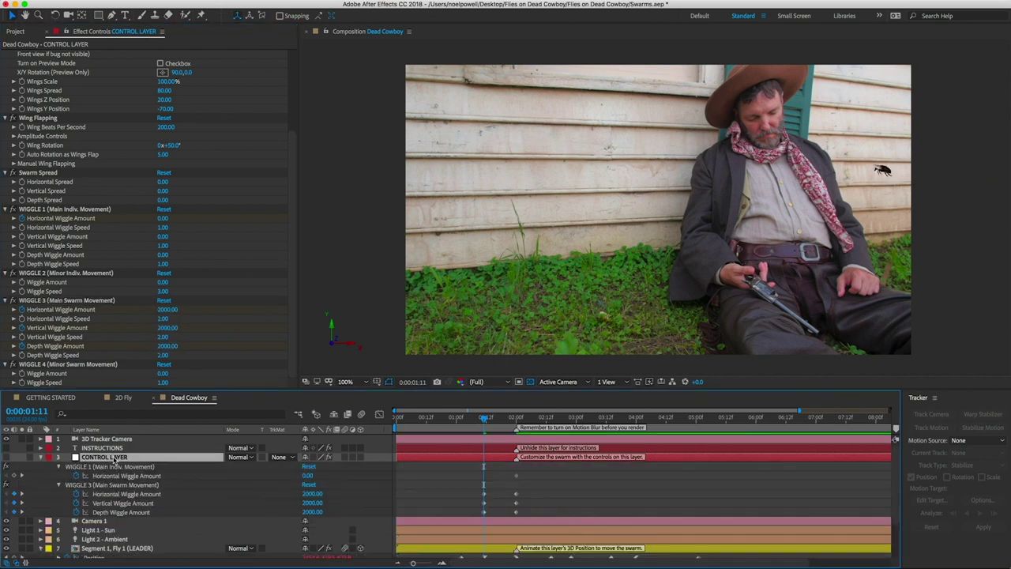
left_click_drag(483, 416, 636, 416)
key("ctrl+v")
left_click(669, 417)
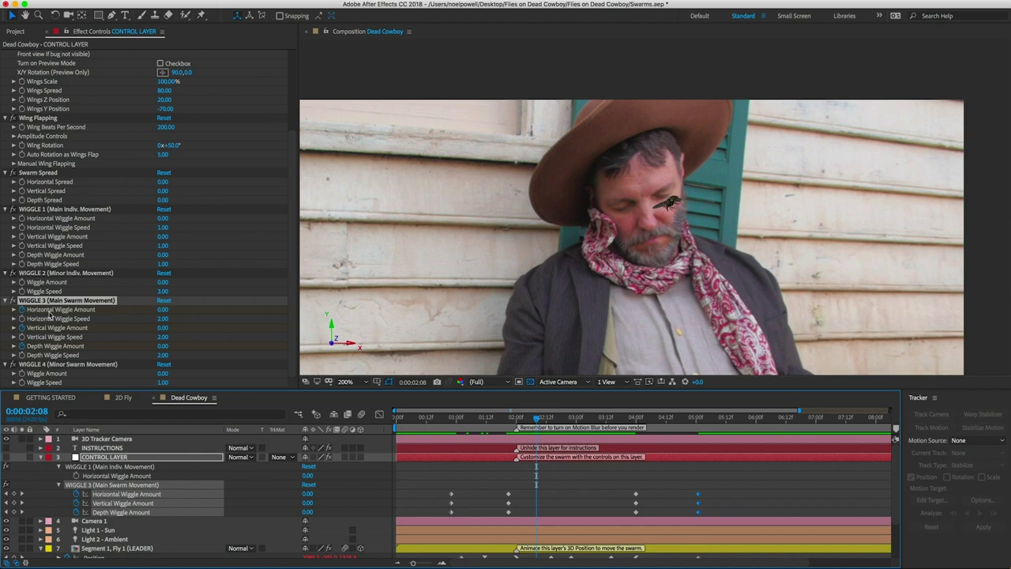
scroll(49, 313, "up", 1)
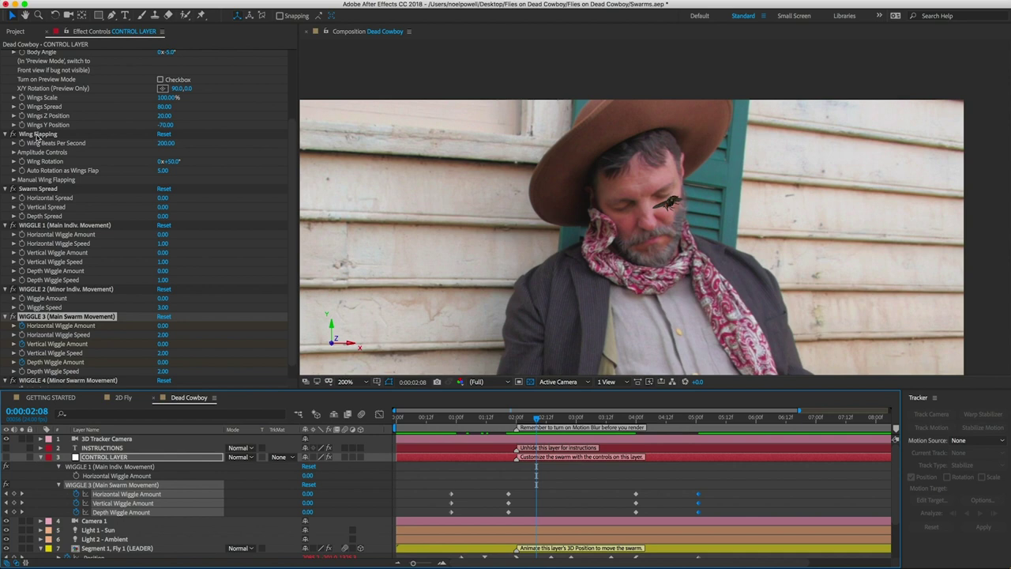
Expand Manual Wing Flapping and turn on Manual Control at 0:00:02:00.
left_click(25, 183)
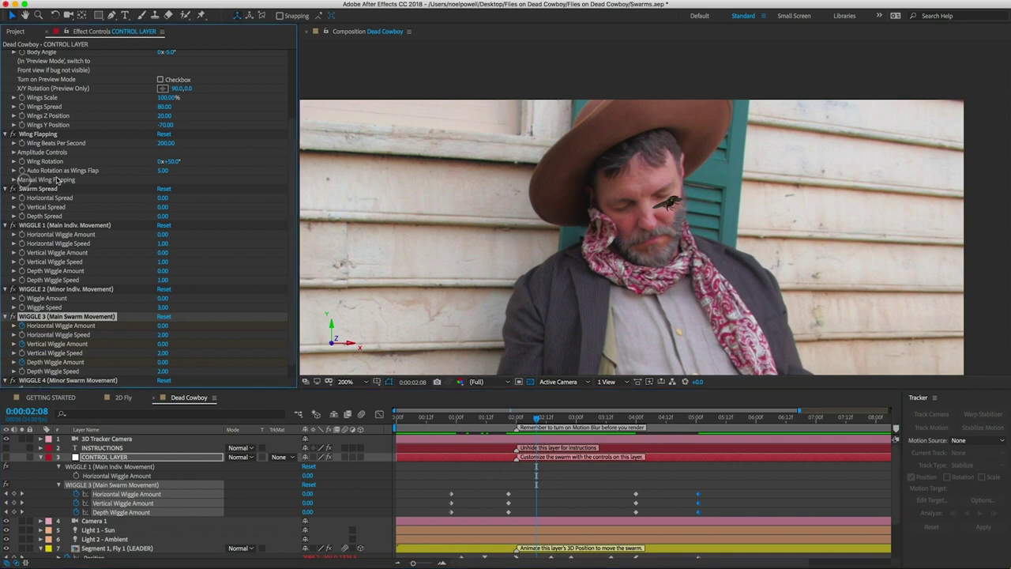
left_click(13, 180)
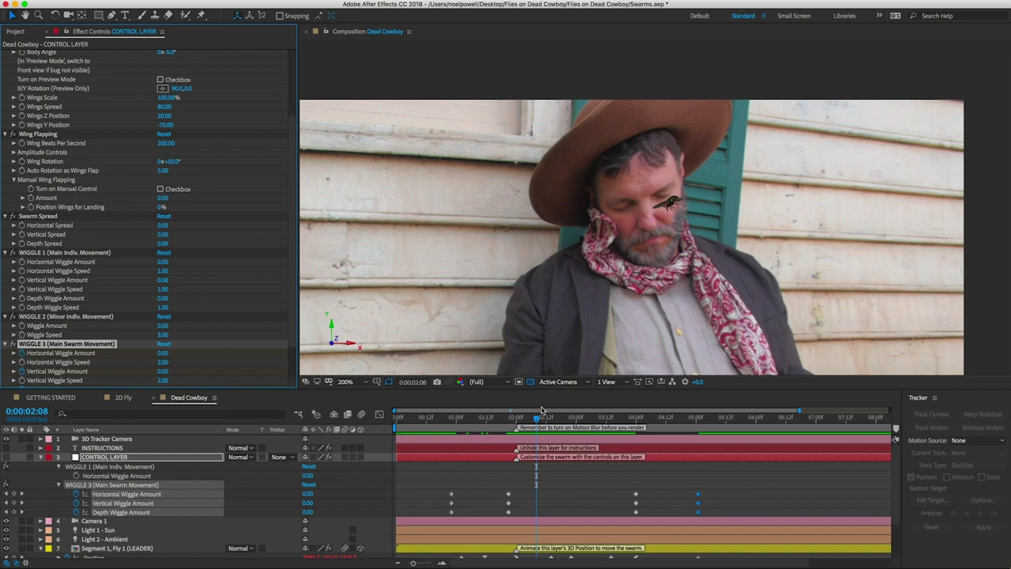
left_click_drag(536, 418, 514, 418)
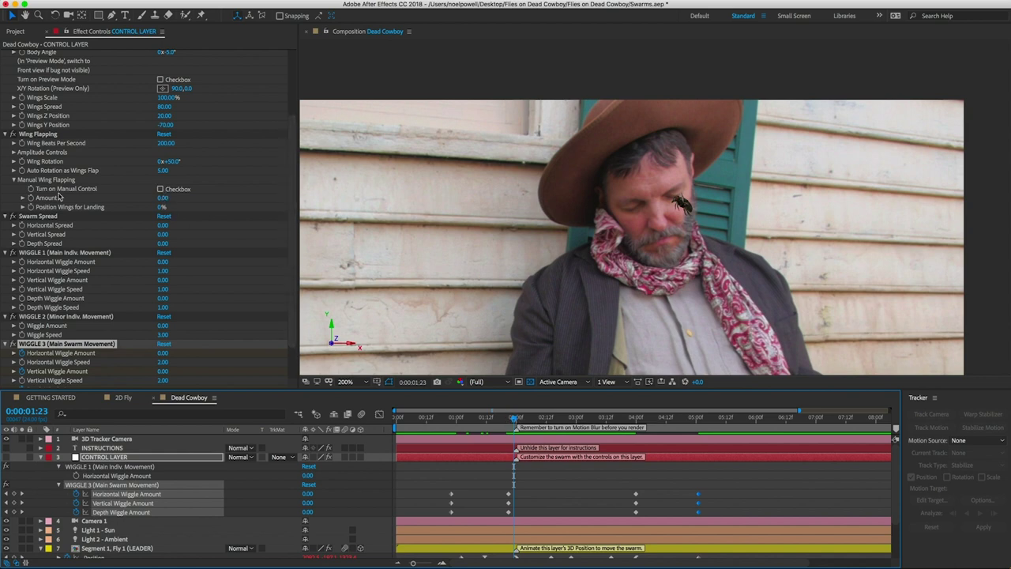
left_click(29, 189)
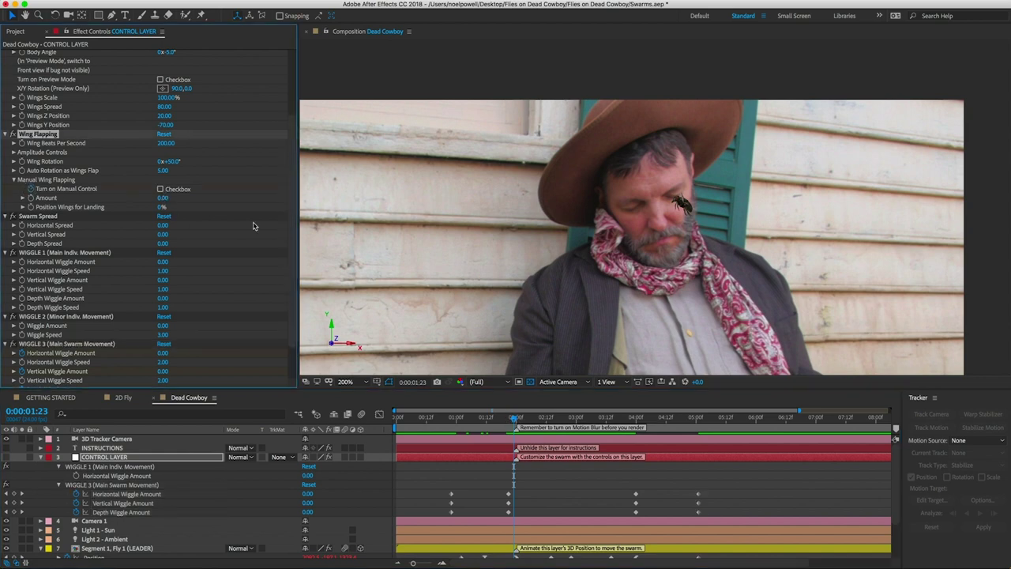
key("Page_Down")
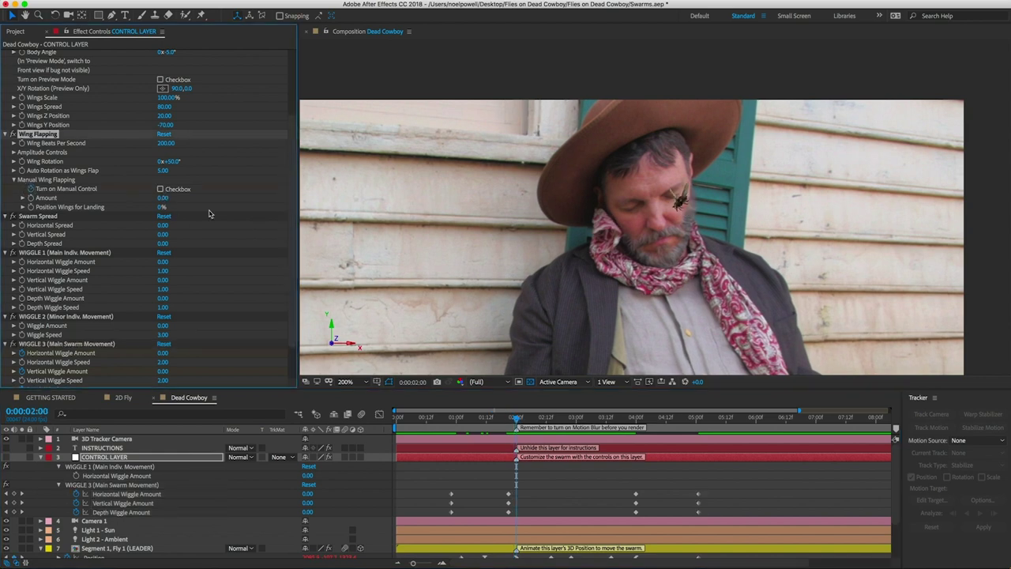
left_click(160, 189)
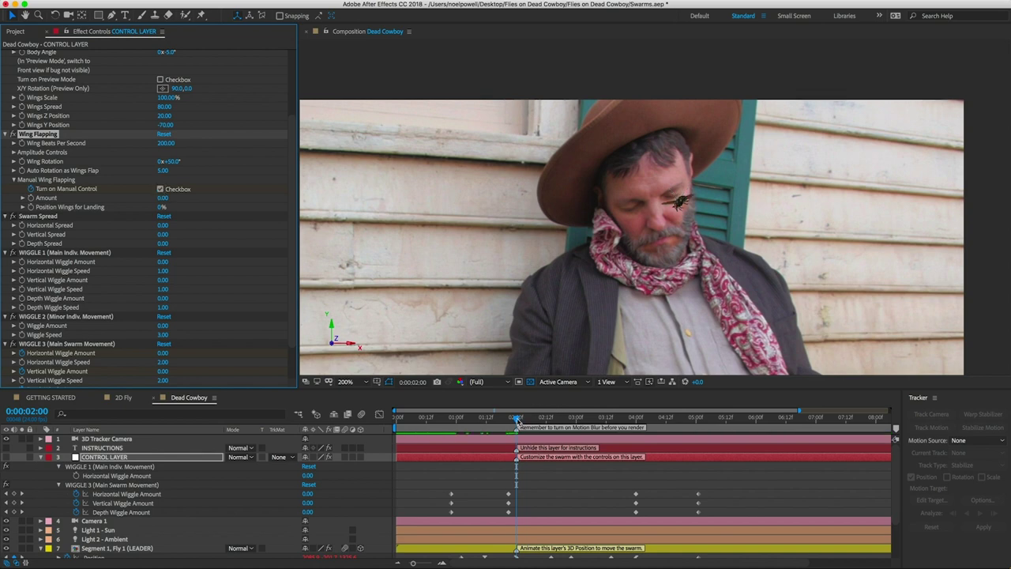
mouse_move(518, 418)
left_mouse_down()
mouse_move(581, 421)
mouse_move(517, 421)
left_mouse_up()
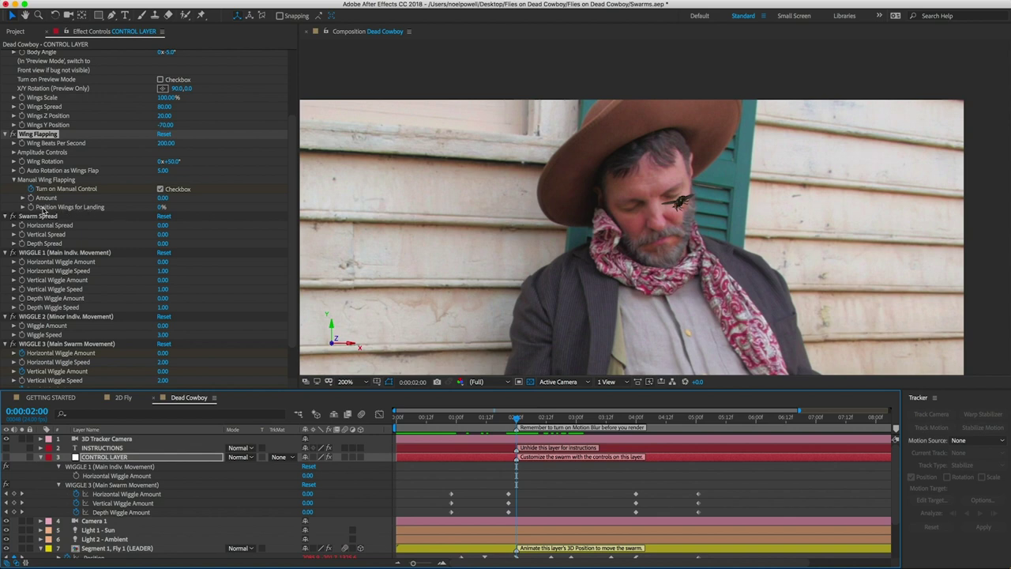
Set Position Wings for Landing to 100% at 2:02 and turn Manual Control off at 3:22.
left_click(58, 212)
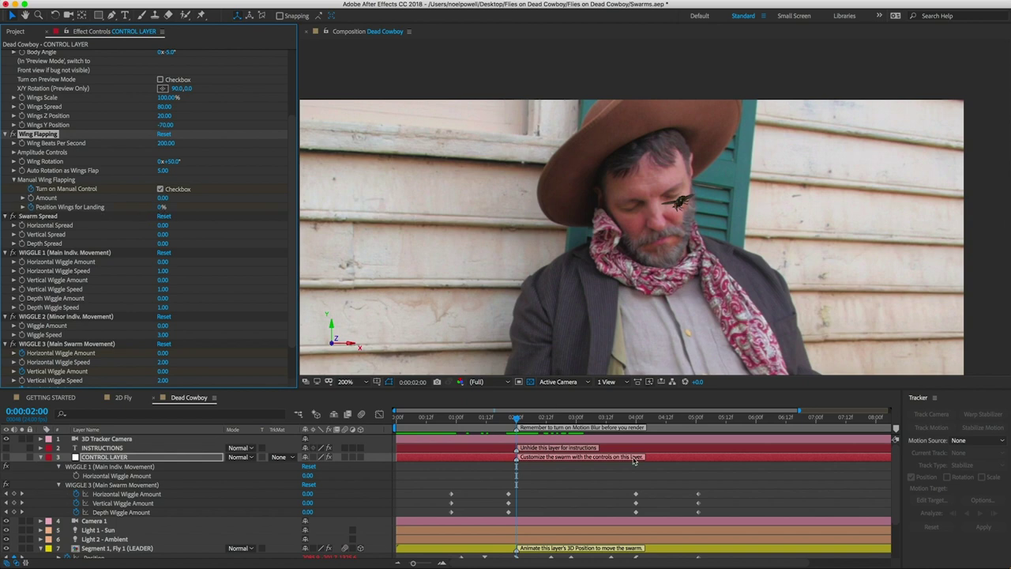
left_click_drag(517, 419, 520, 419)
left_click_drag(159, 206, 312, 212)
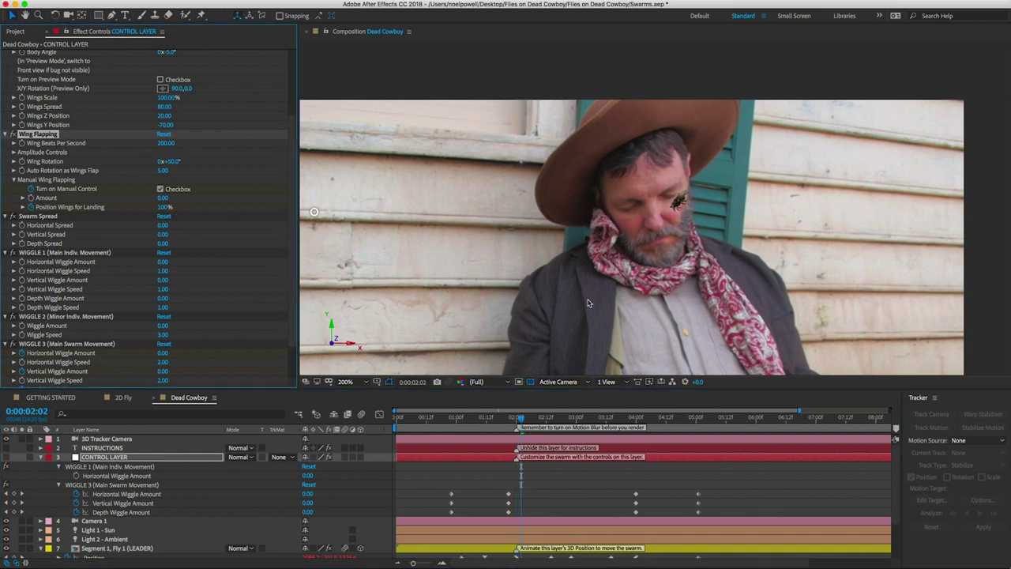
left_click_drag(520, 420, 630, 427)
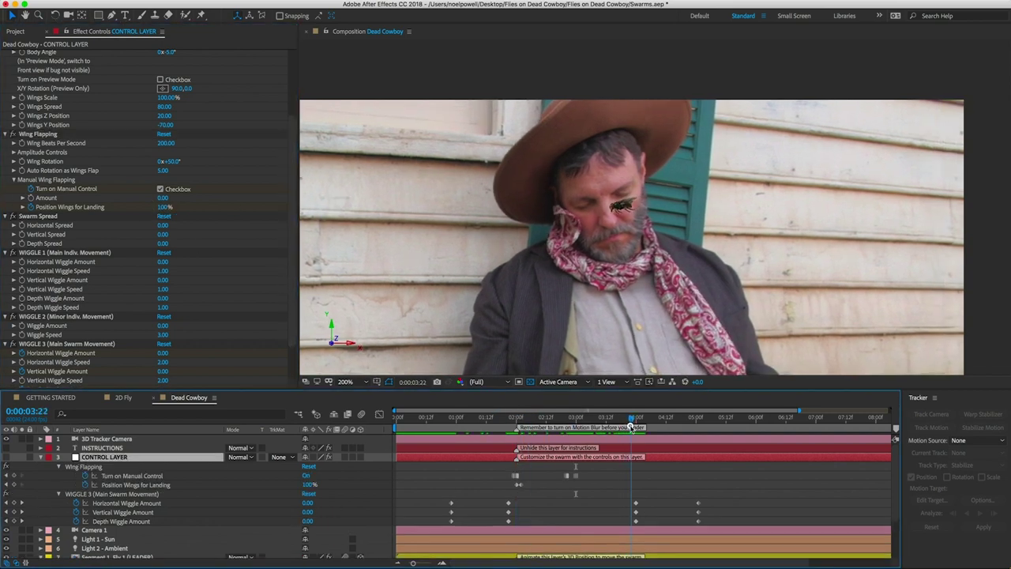
left_click(160, 189)
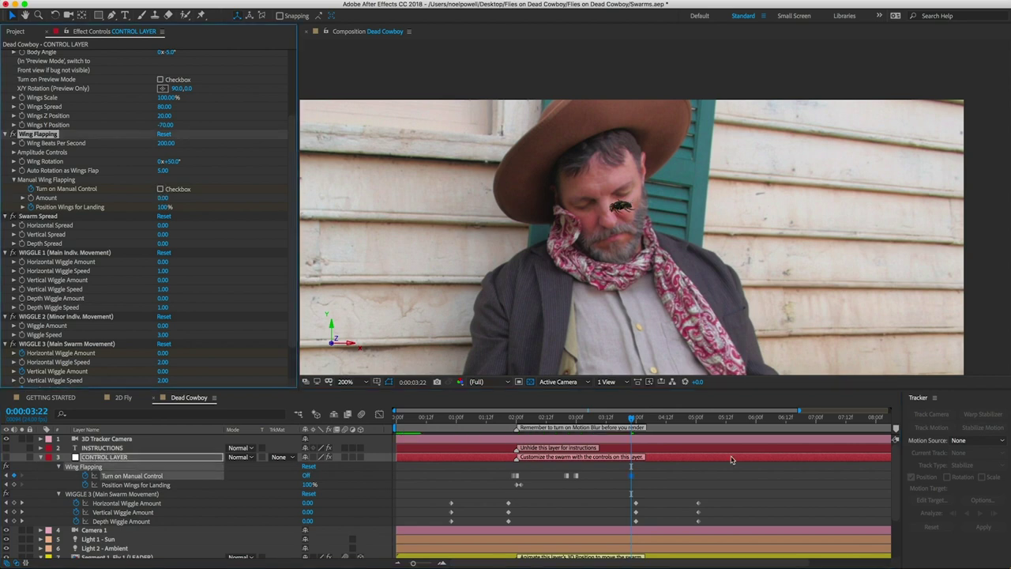
left_click_drag(632, 420, 572, 433)
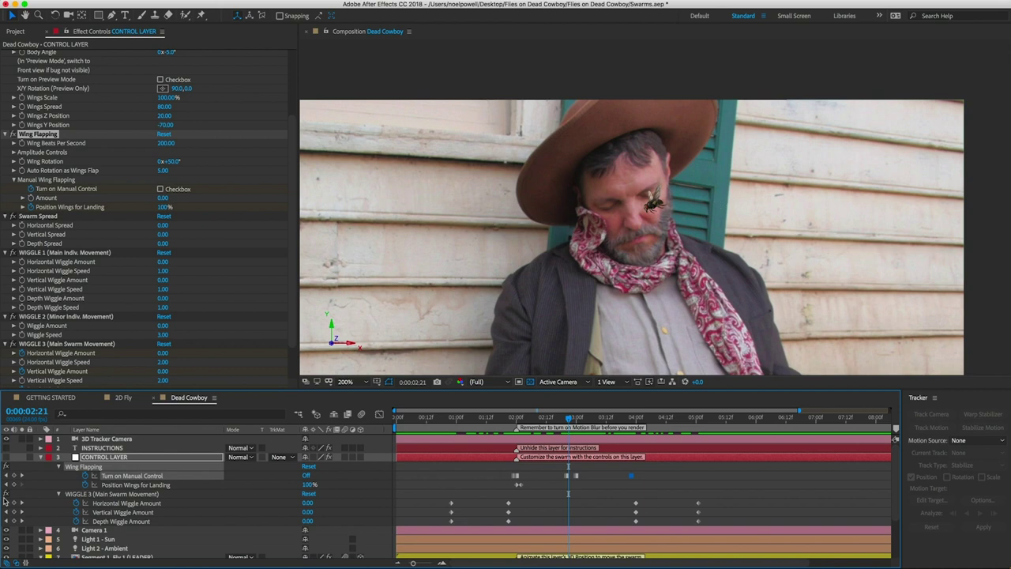
left_click(40, 457)
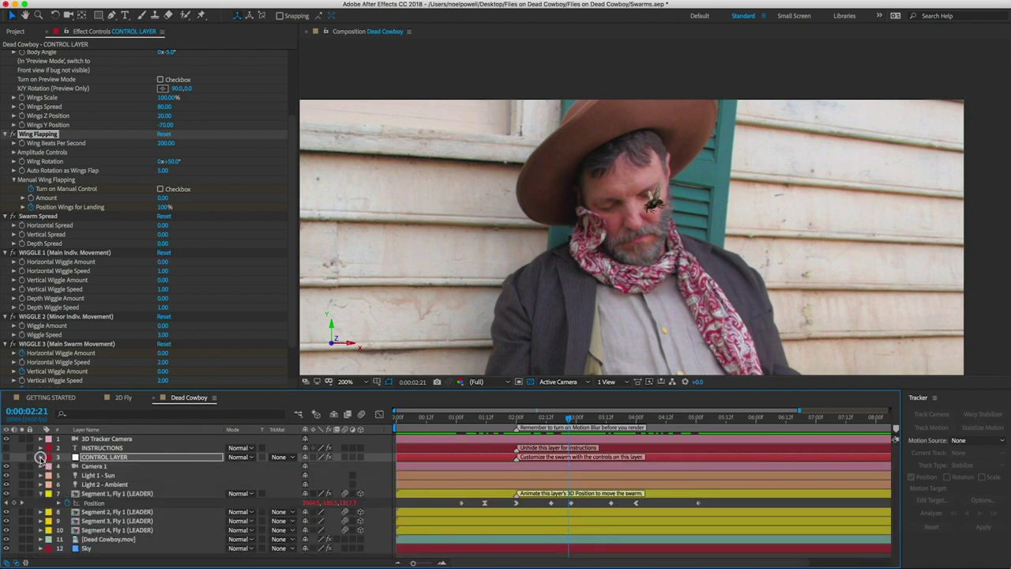
Select Light 2 - Ambient and scrub back to where the fly sits on the face.
left_click(103, 475)
left_click(103, 484)
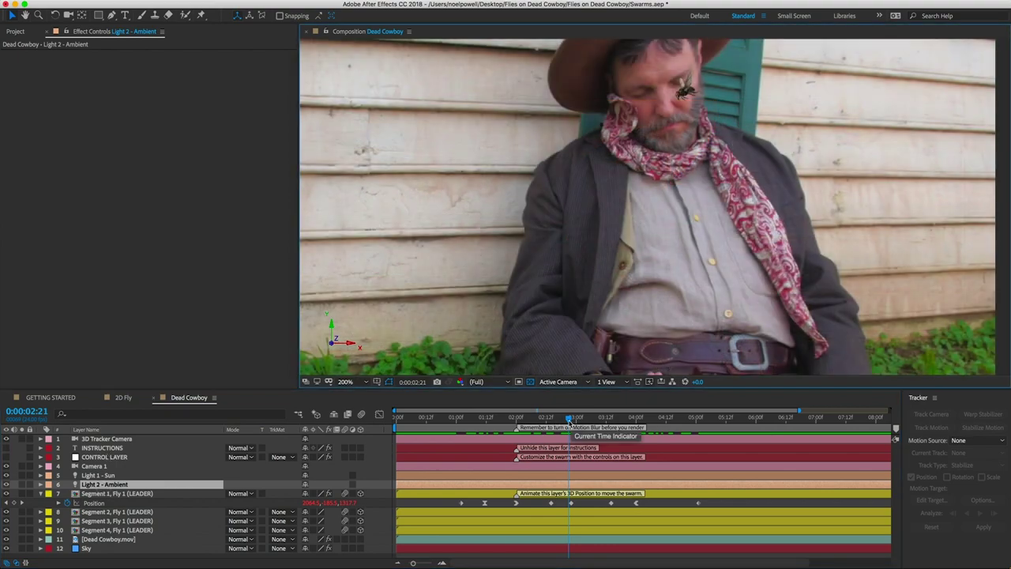
left_click_drag(569, 419, 738, 428)
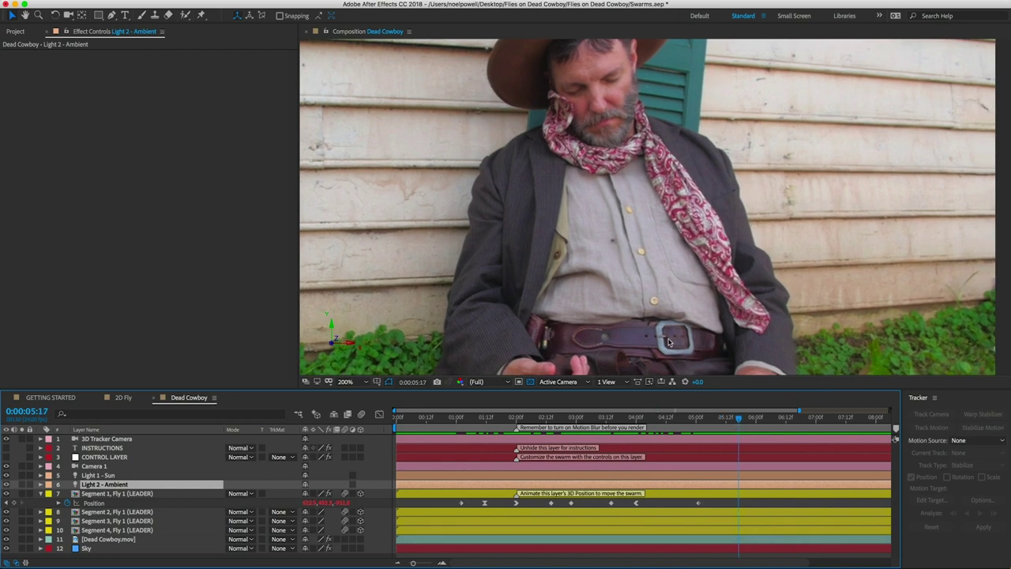
left_click_drag(737, 419, 782, 419)
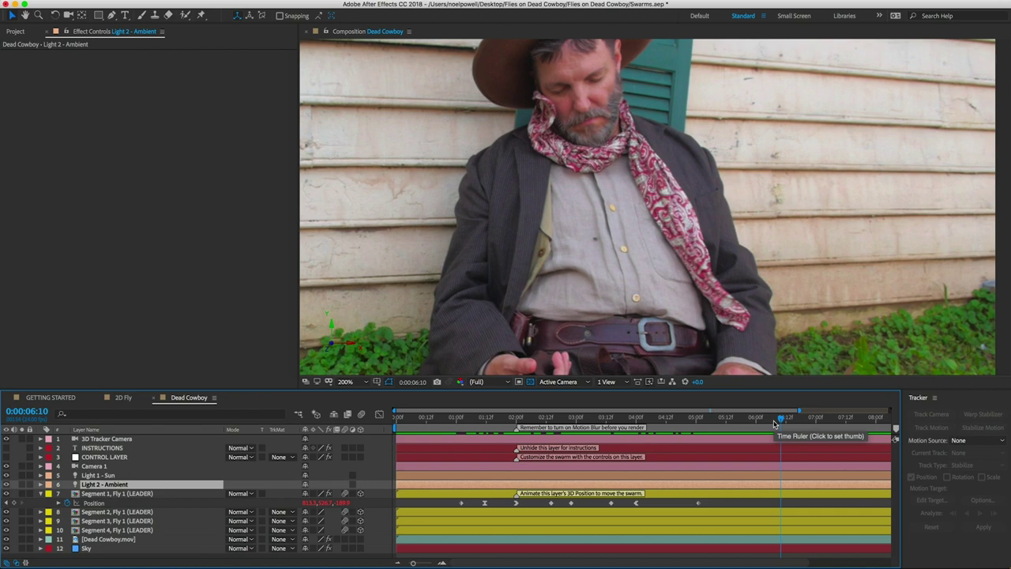
left_click_drag(773, 421, 575, 430)
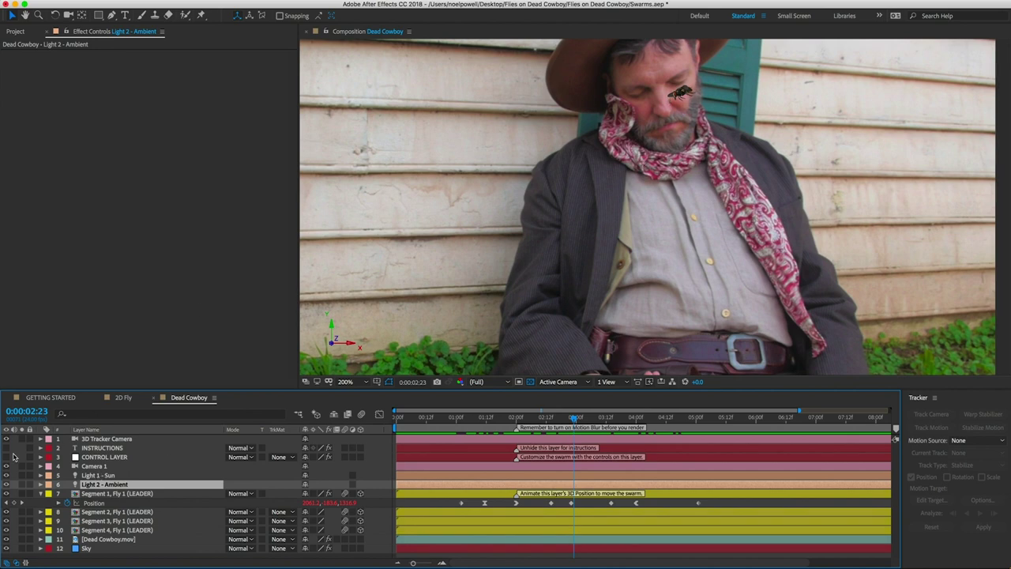
Raise Light 2 - Ambient's intensity from 40% to 65% in Light Settings.
double_click(113, 484)
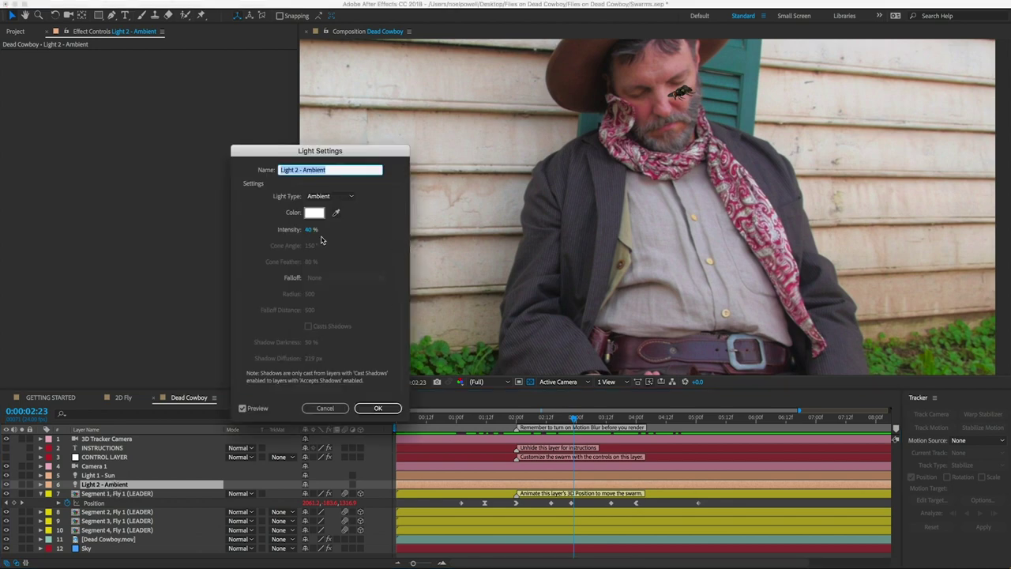
left_click(310, 231)
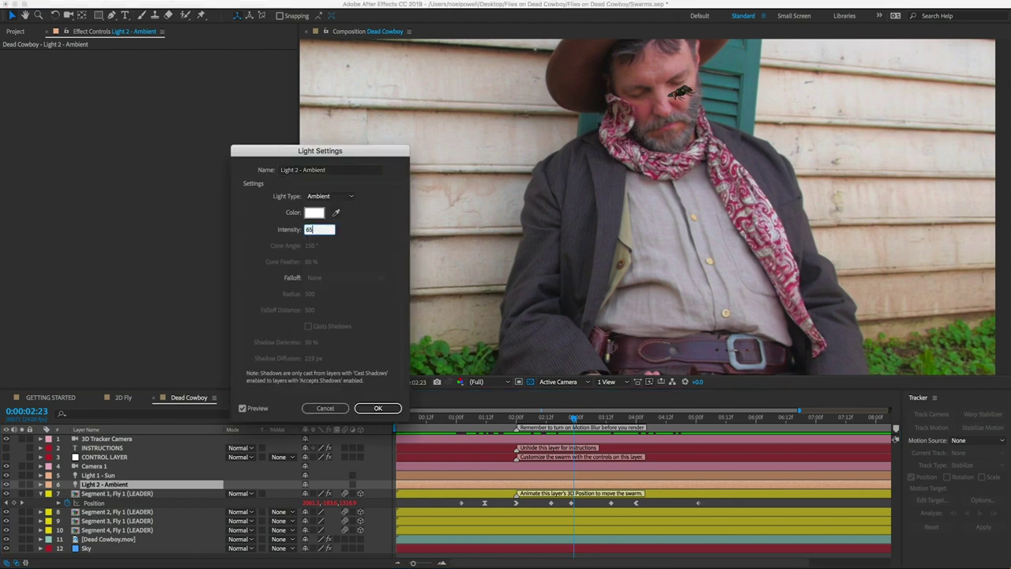
key("Return")
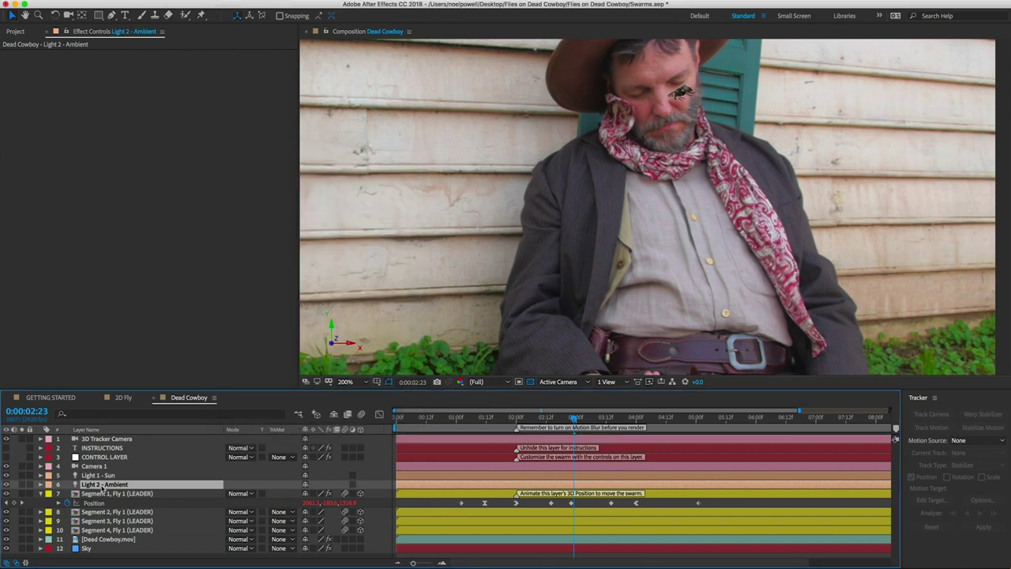
double_click(100, 484)
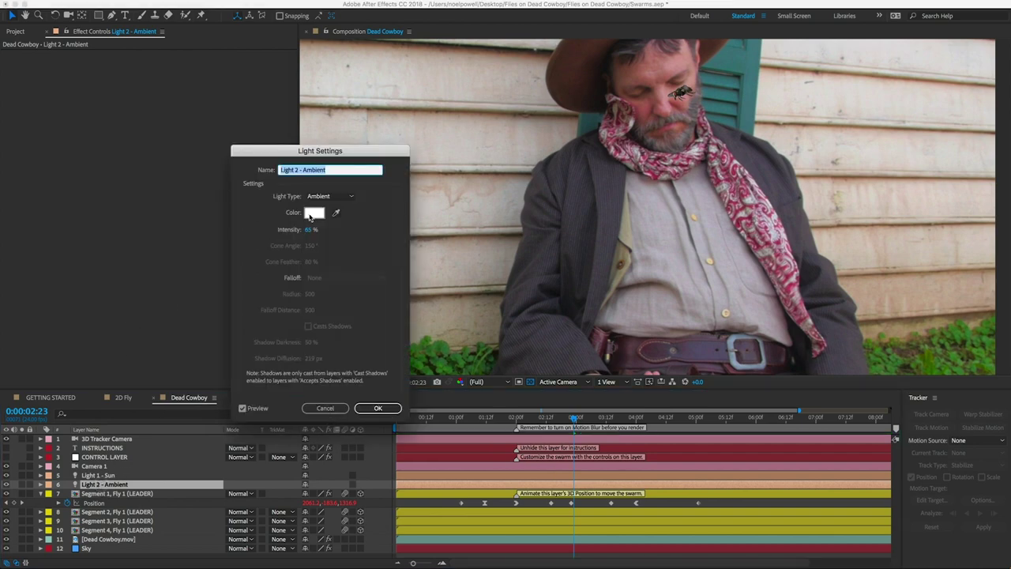
left_click(376, 408)
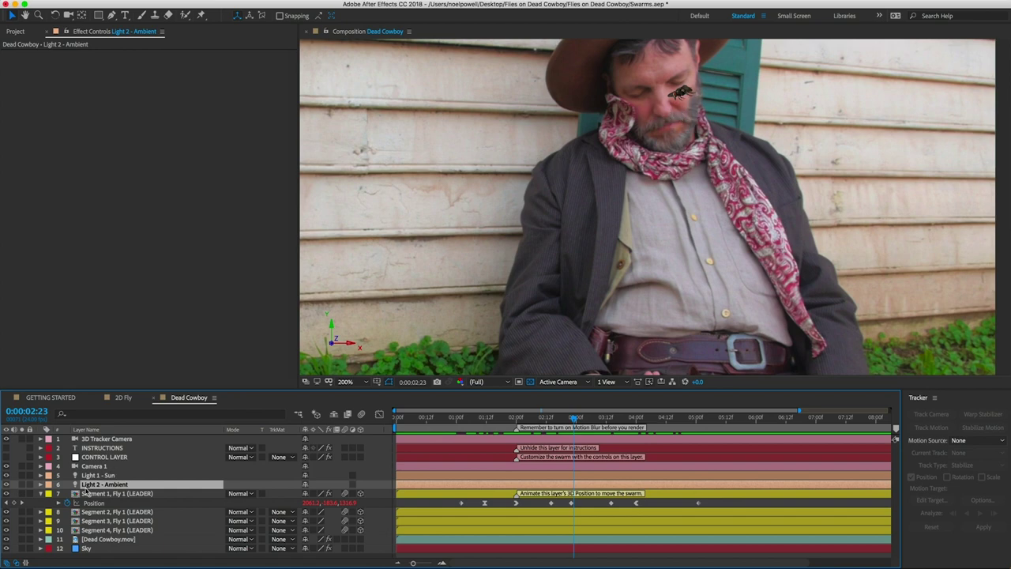
left_click(125, 494)
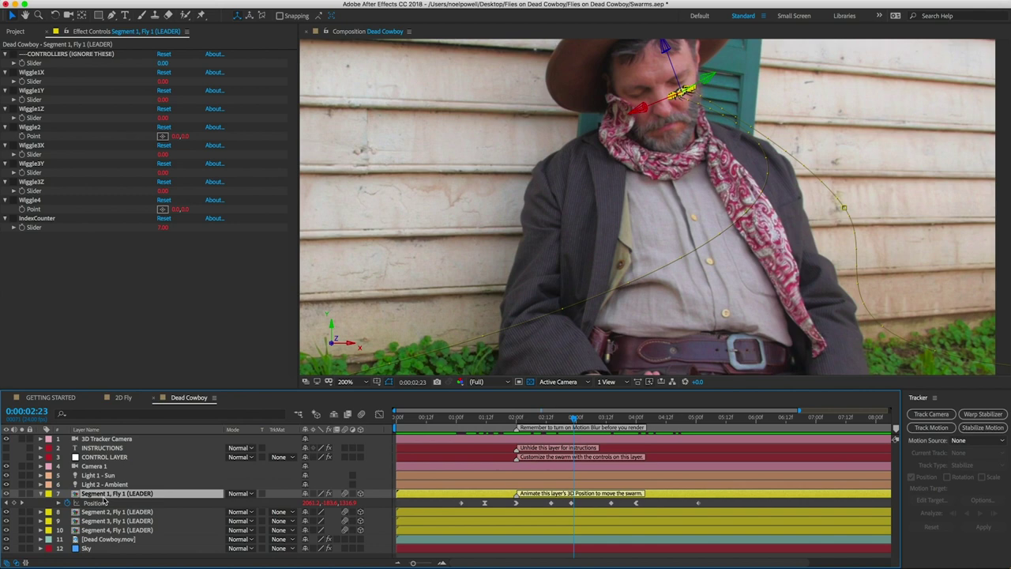
Keyframe the leader fly's Orientation at 270°, 0°, 270° around 0:00:01:15.
key("r")
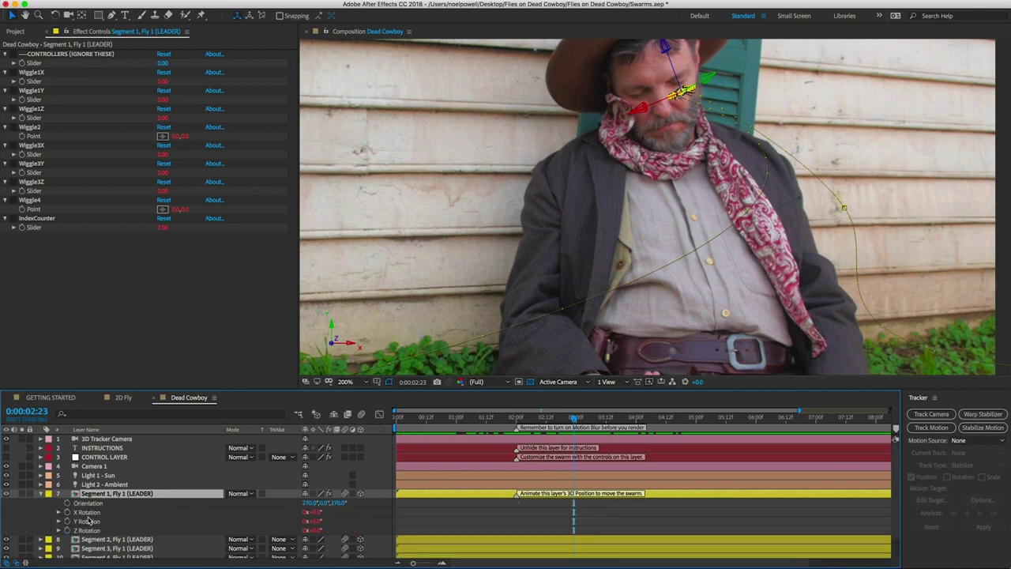
left_click(197, 503)
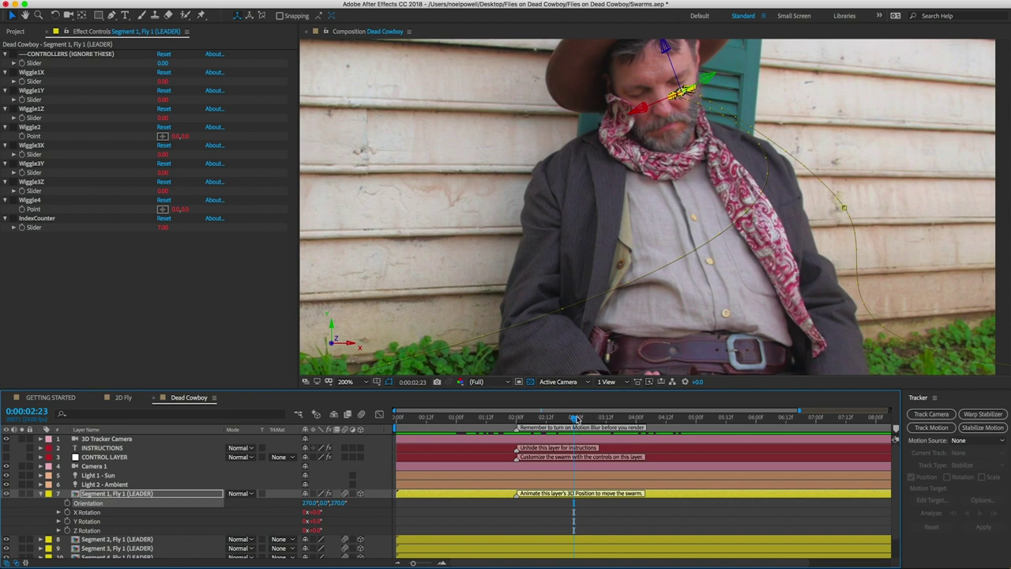
left_click_drag(573, 418, 491, 418)
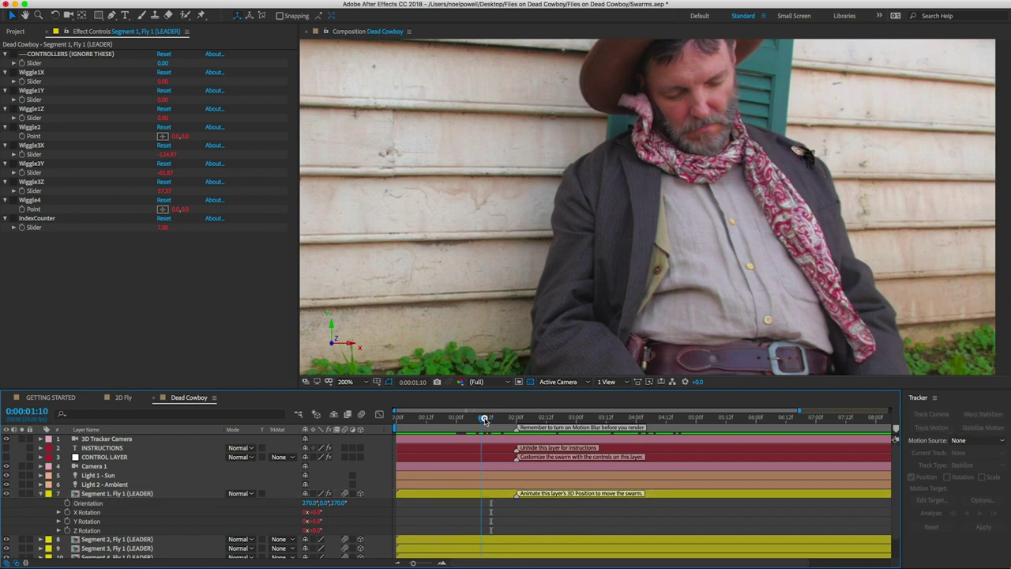
left_click_drag(491, 418, 568, 425)
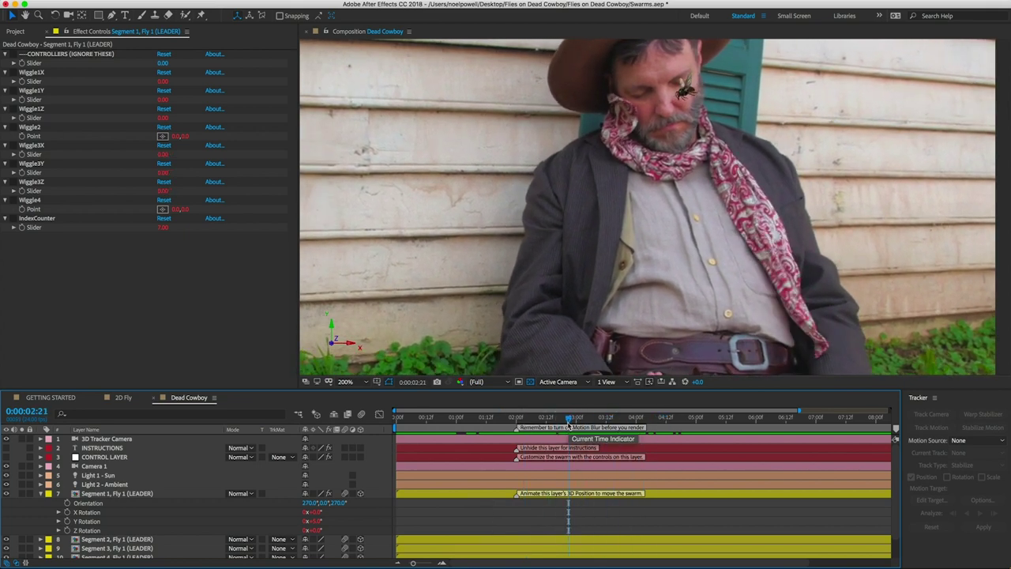
left_click(83, 505)
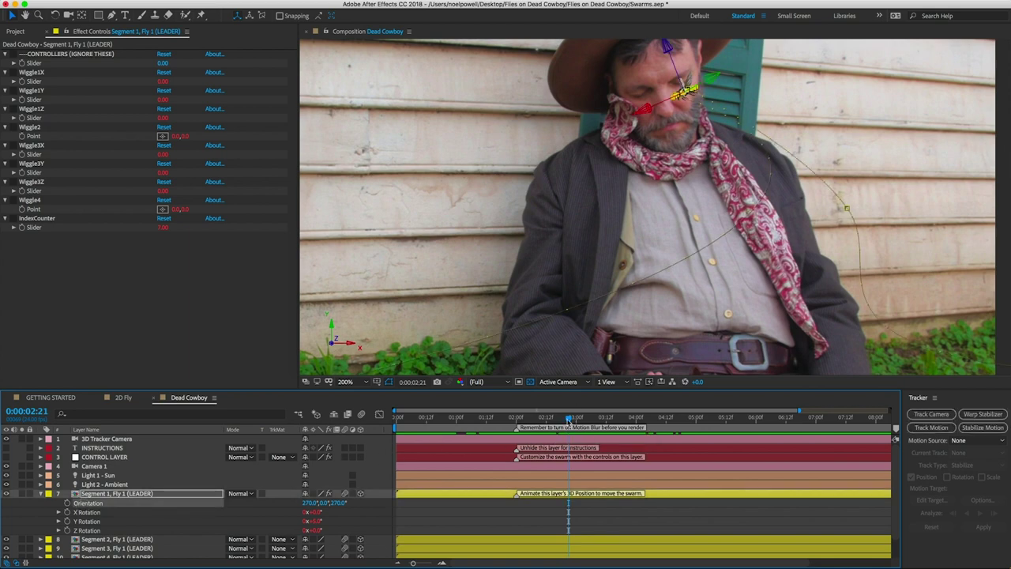
left_click_drag(567, 420, 493, 412)
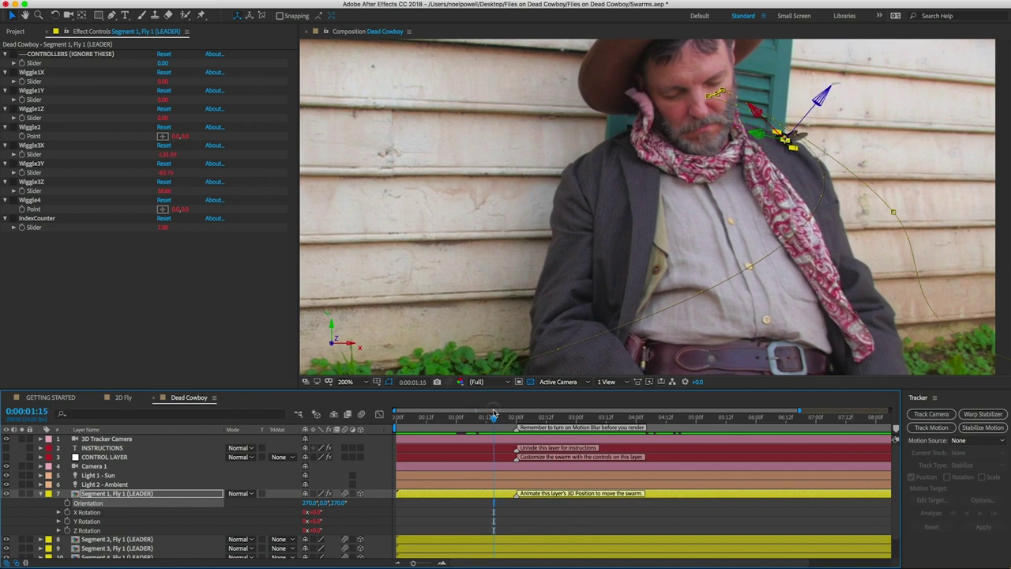
left_click(98, 495)
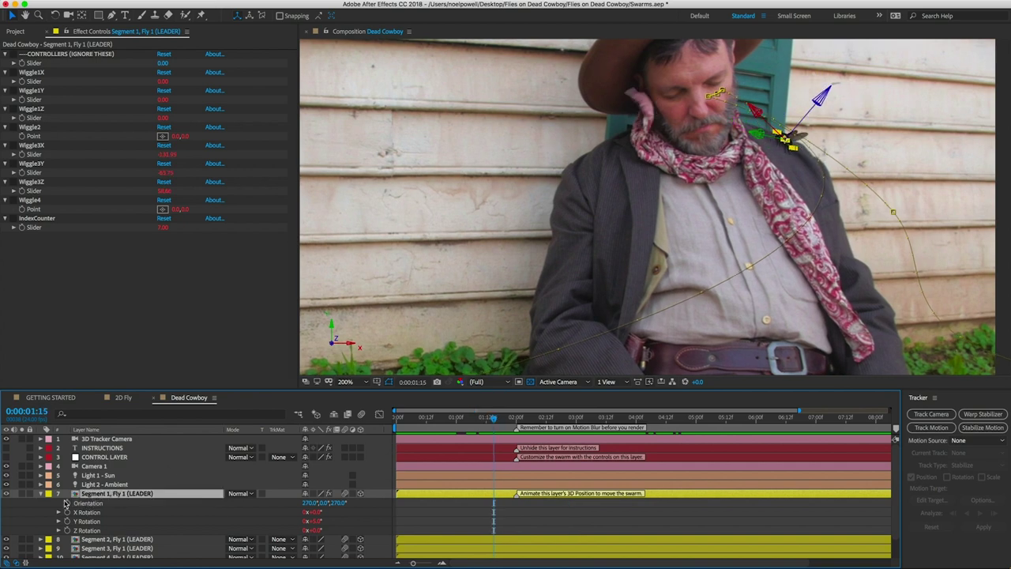
left_click(67, 502)
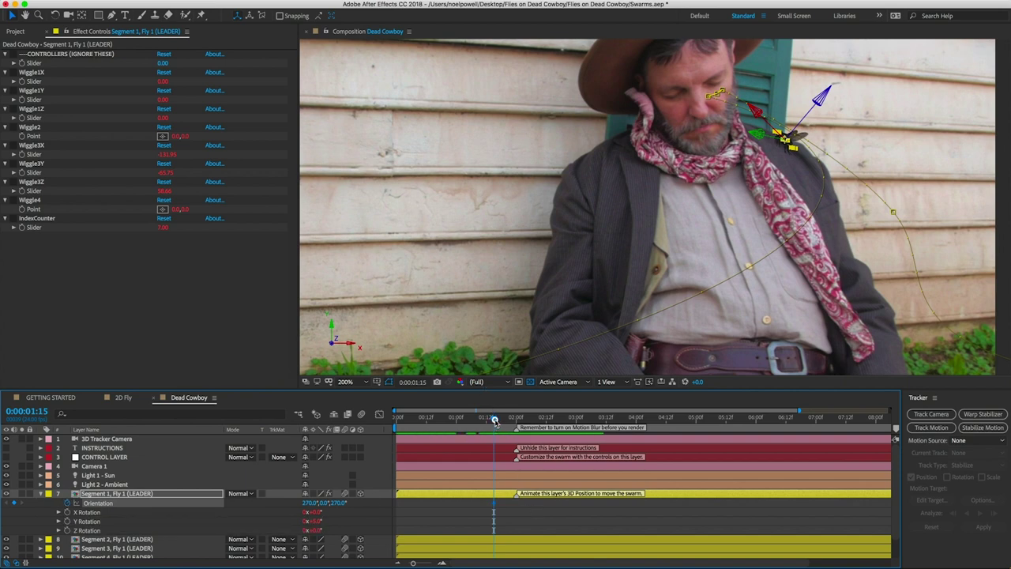
left_click_drag(494, 421, 514, 423)
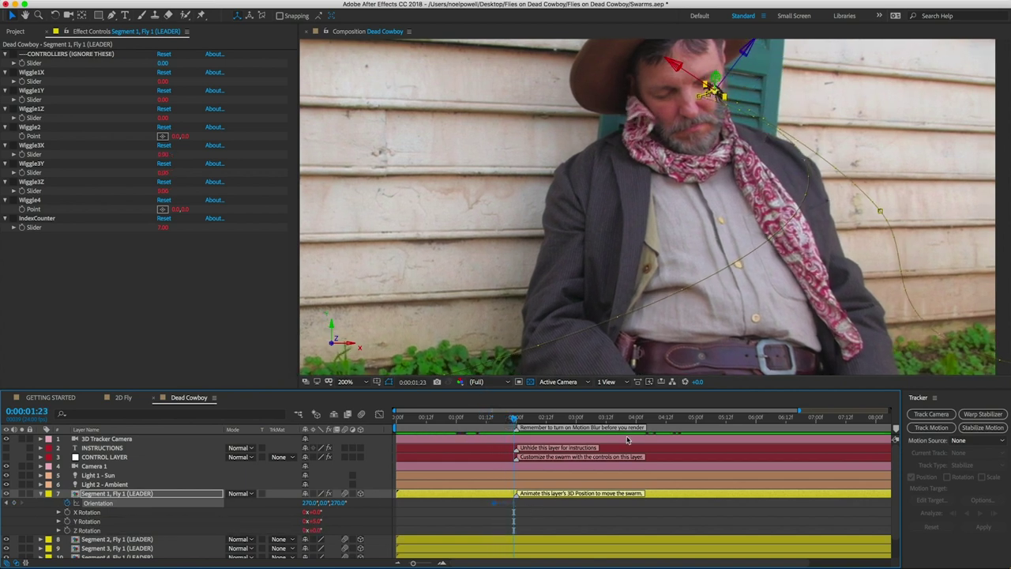
Rotate the lead fly's Orientation, fine-tuning it from the Top view.
scroll(721, 90, "up", 2)
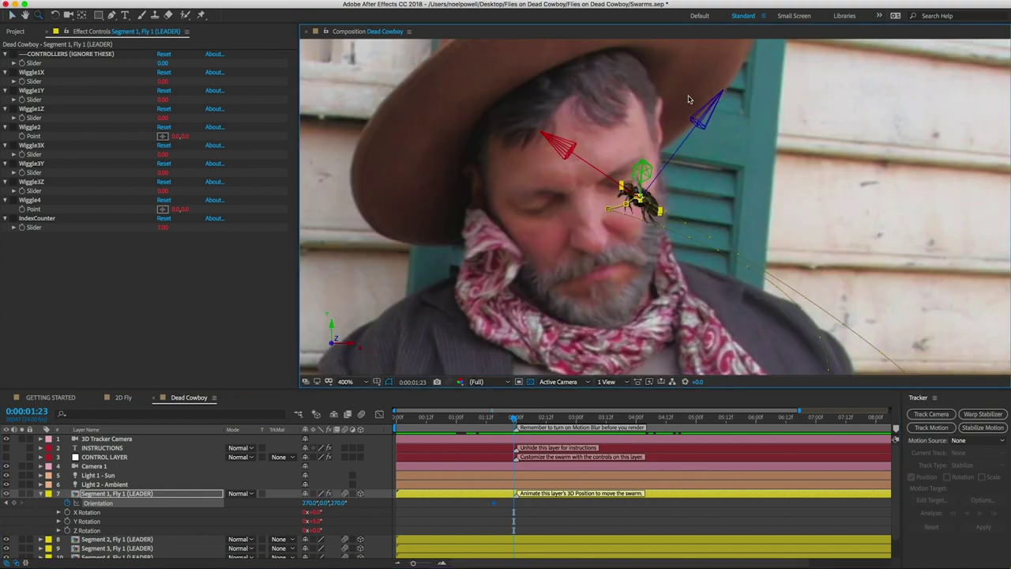
scroll(688, 98, "up", 1)
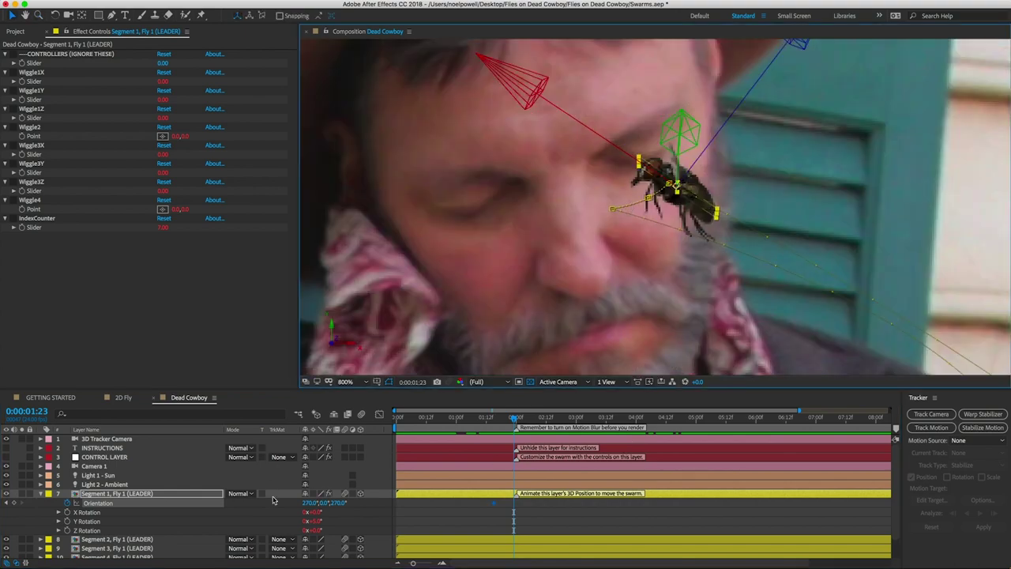
left_click(309, 506)
left_click_drag(308, 511, 282, 509)
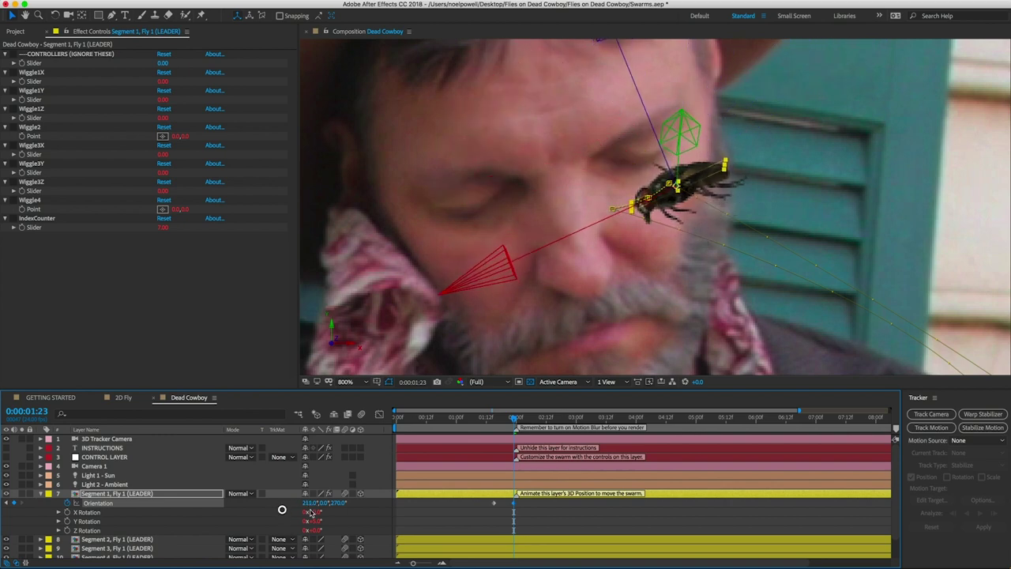
left_click_drag(325, 507, 383, 519)
left_click(557, 384)
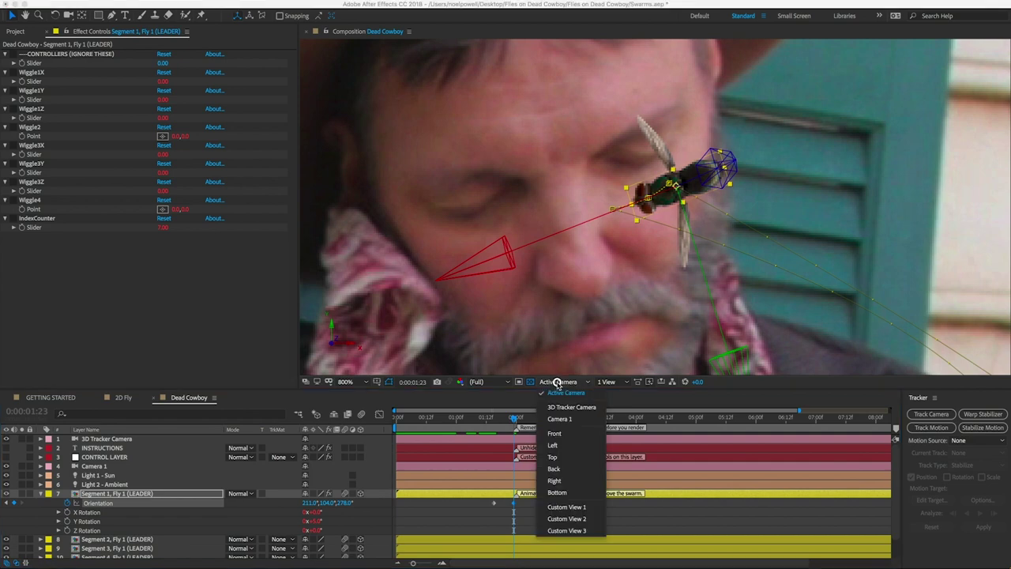
left_click(561, 458)
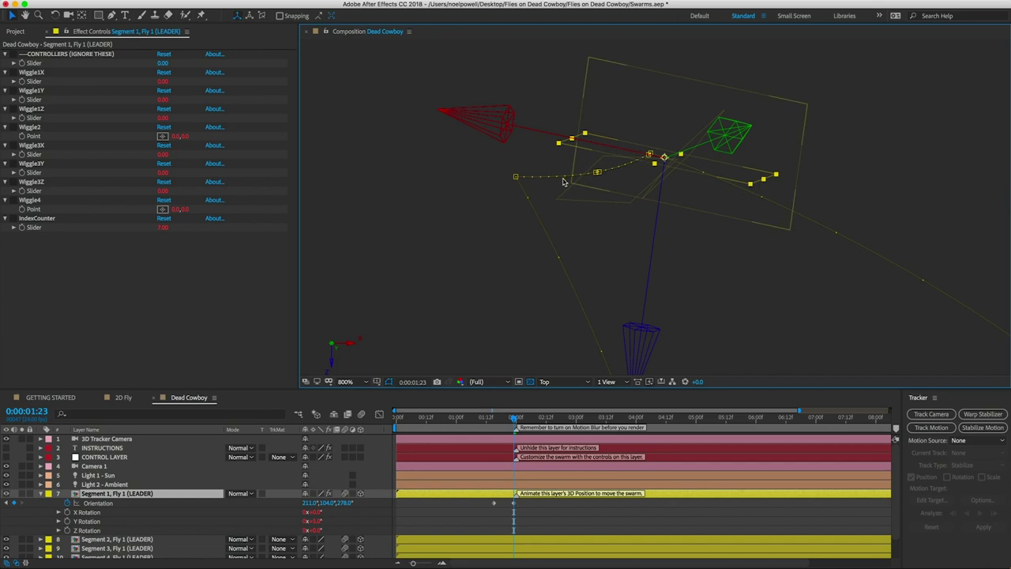
mouse_move(308, 502)
left_mouse_down()
mouse_move(331, 506)
mouse_move(321, 507)
left_mouse_up()
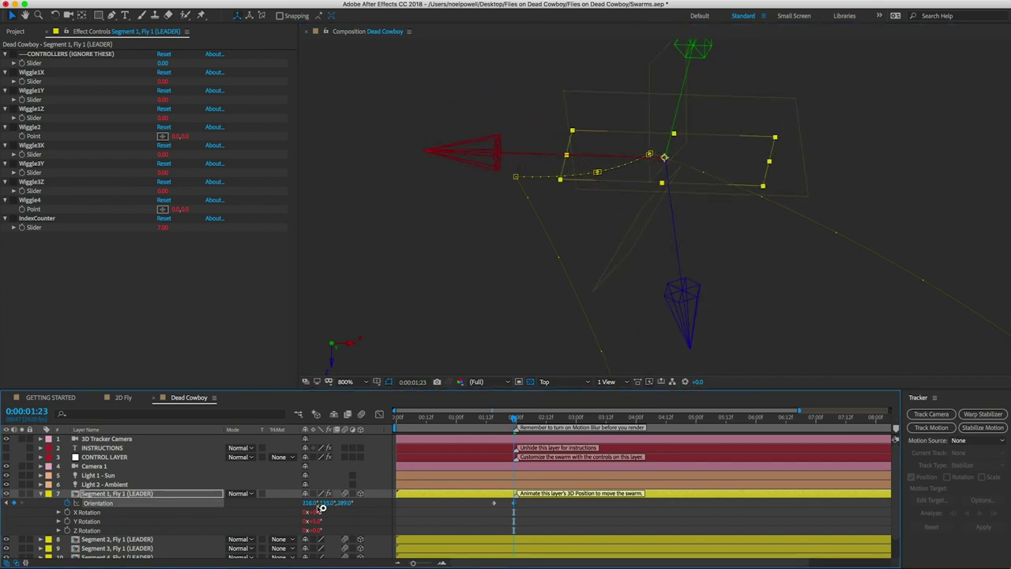
key("F12")
Compare the fly's pose at 1:23 and 2:00, then adjust its Orientation at 0:00:02:00.
key("j")
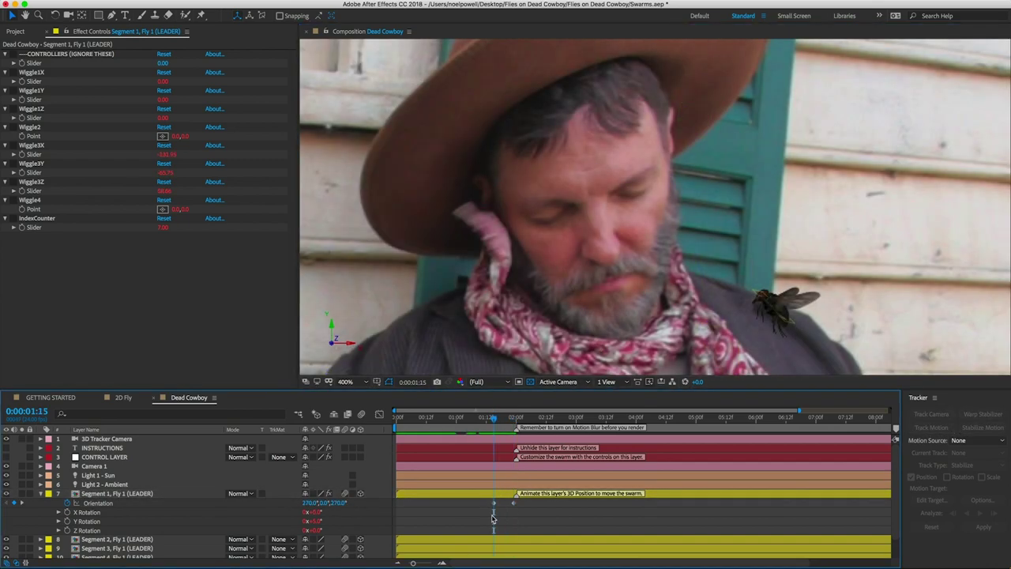
key("Page_Down")
key("Page_Down")
key("Page_Down")
key("Page_Down")
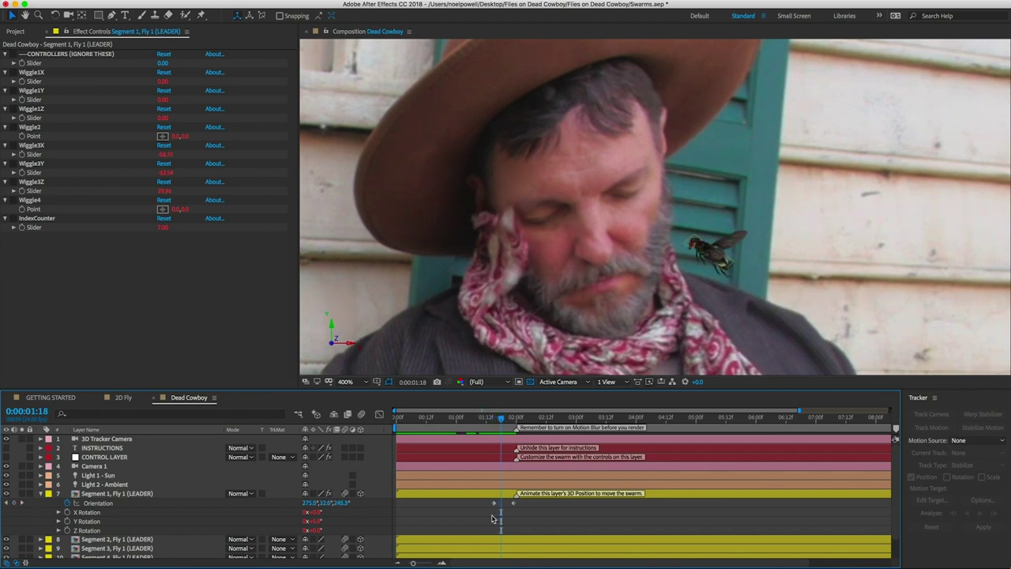
key("Page_Down")
key("Page_Down")
key("Page_Down")
key("Page_Down")
key("Page_Down")
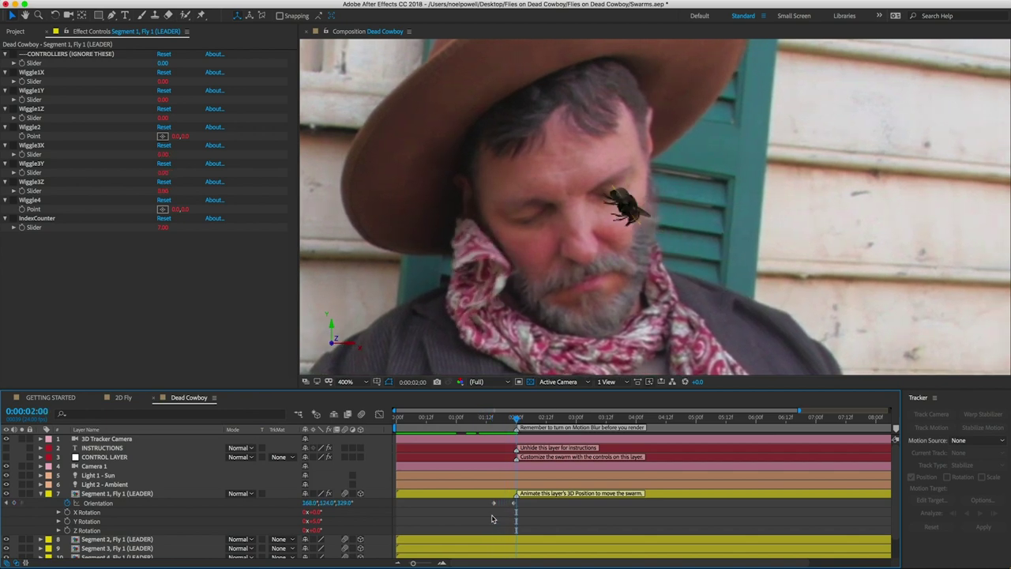
key("Page_Up")
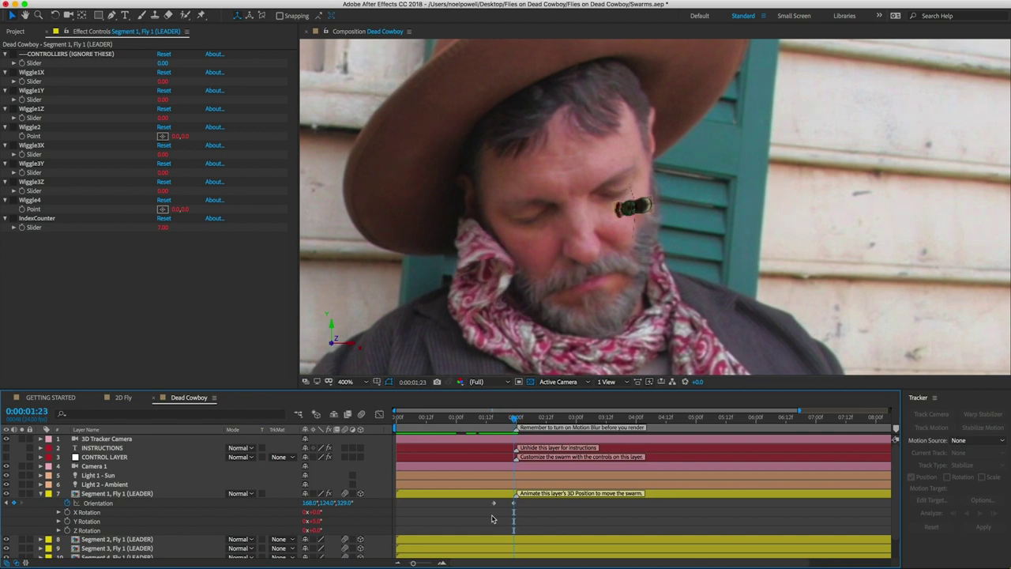
key("Page_Down")
key("Page_Up")
key("Page_Down")
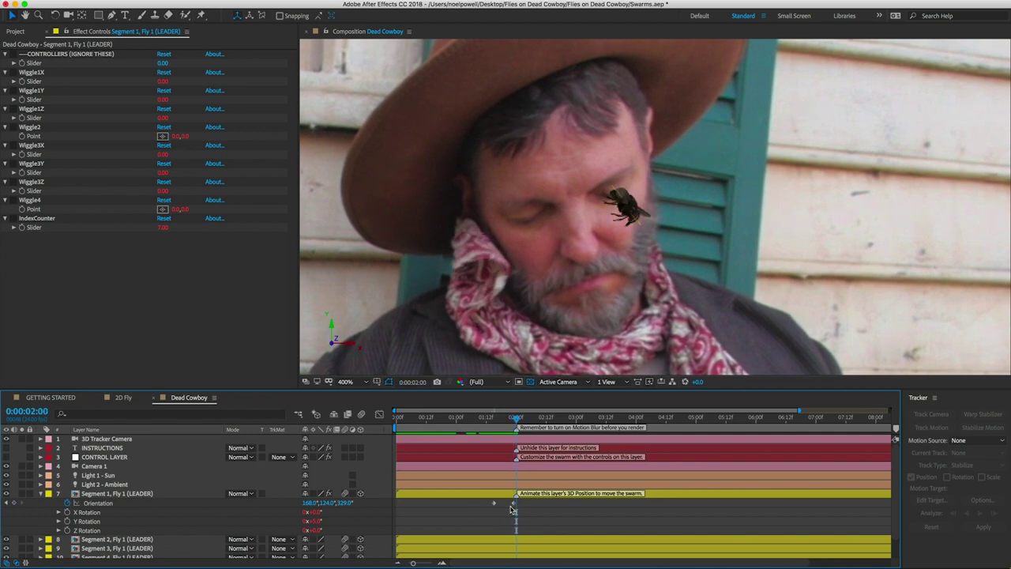
key("Page_Up")
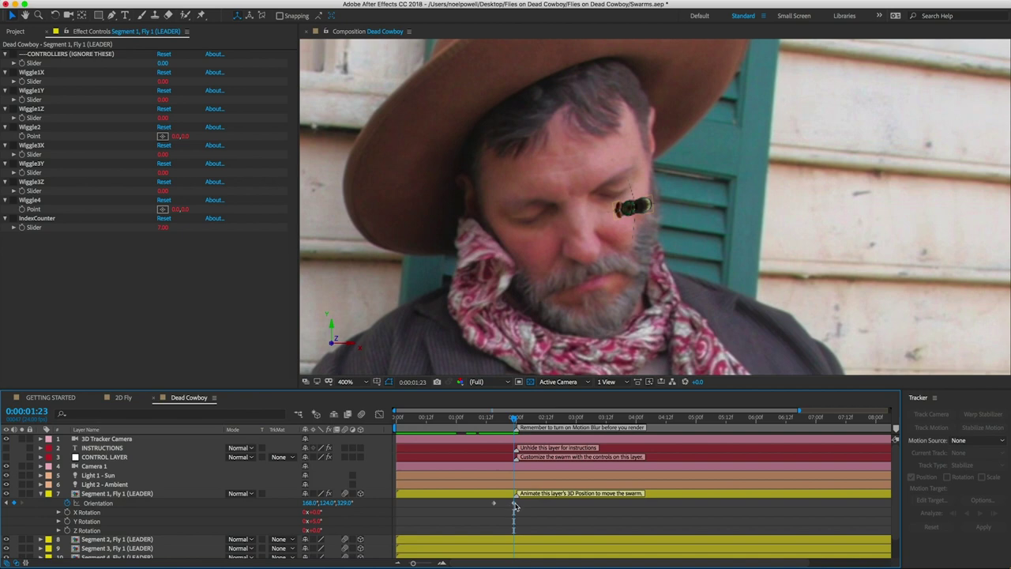
left_click(514, 503)
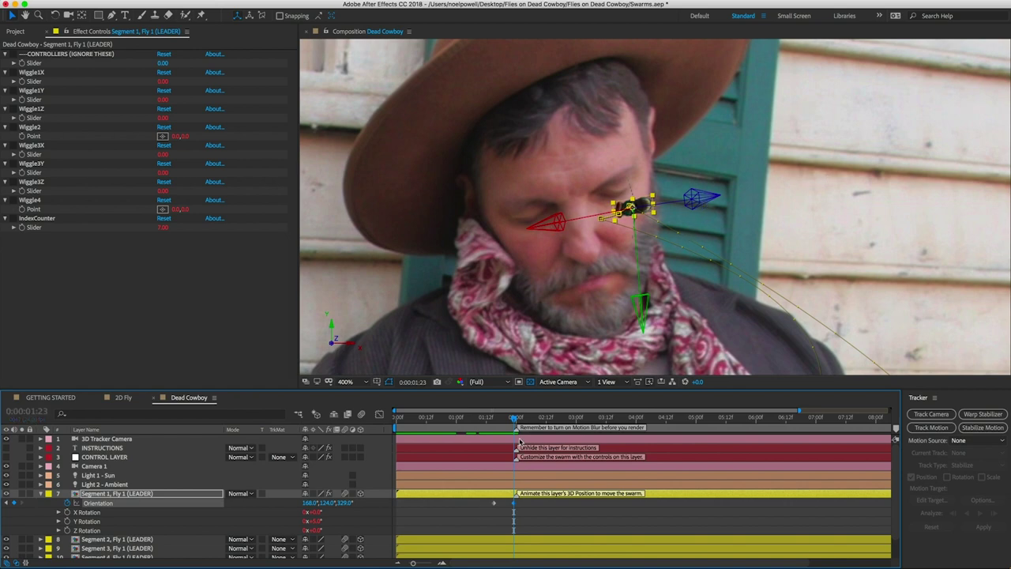
key("Page_Down")
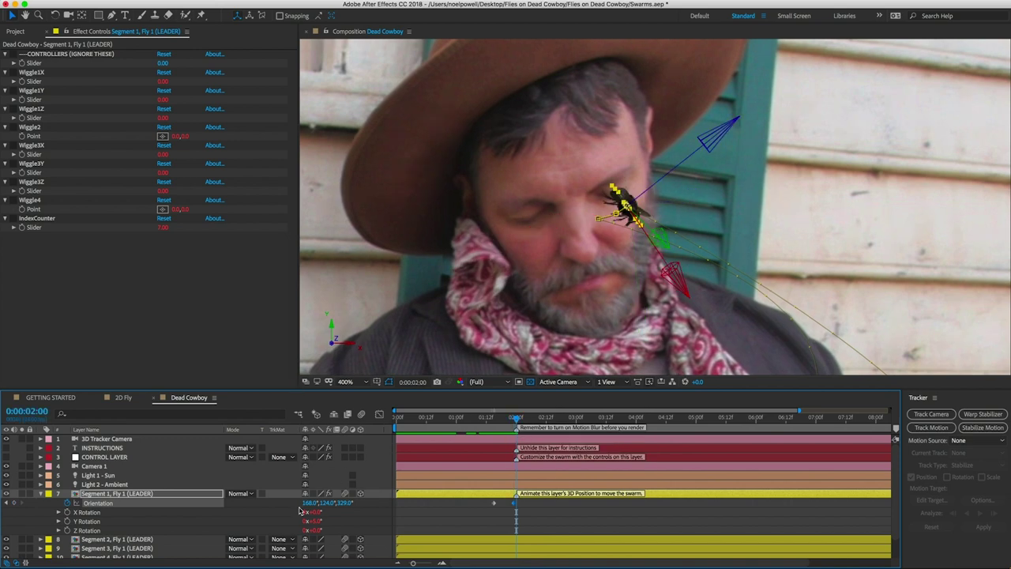
left_click_drag(306, 503, 325, 510)
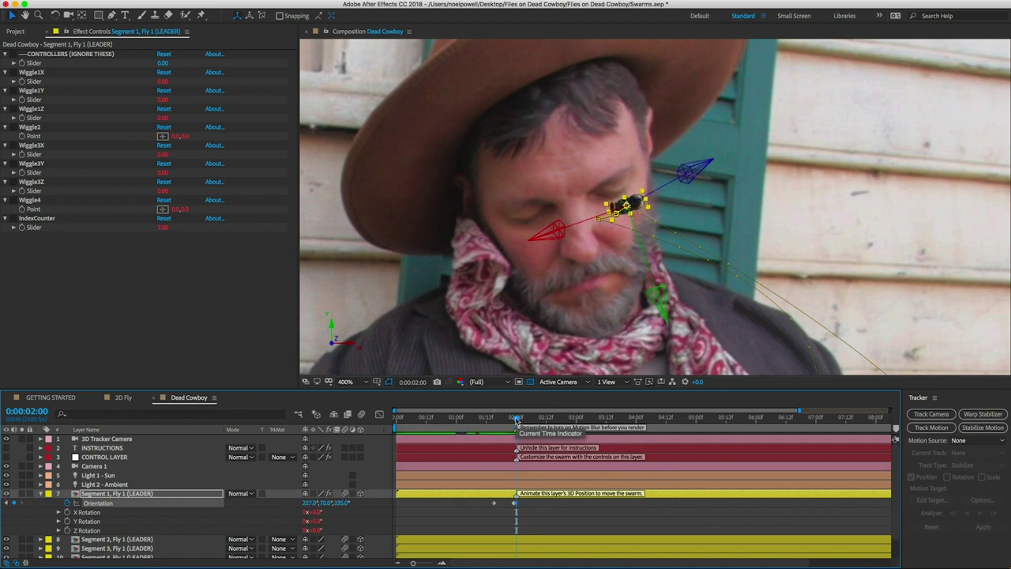
Preview the landing and paste the 2:00 Orientation keyframe later to hold the pose.
left_click_drag(516, 418, 635, 432)
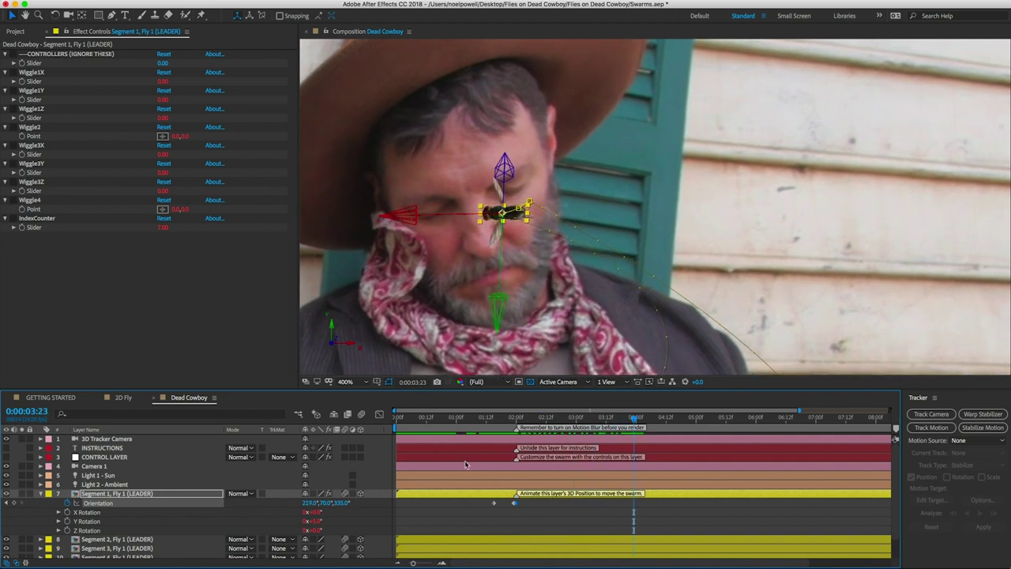
left_click(515, 503)
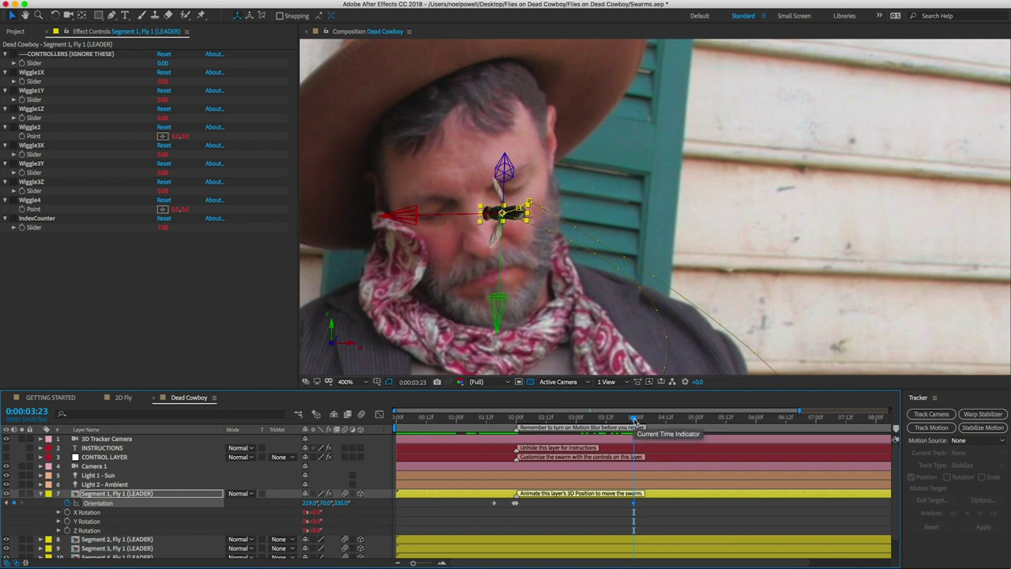
key("space")
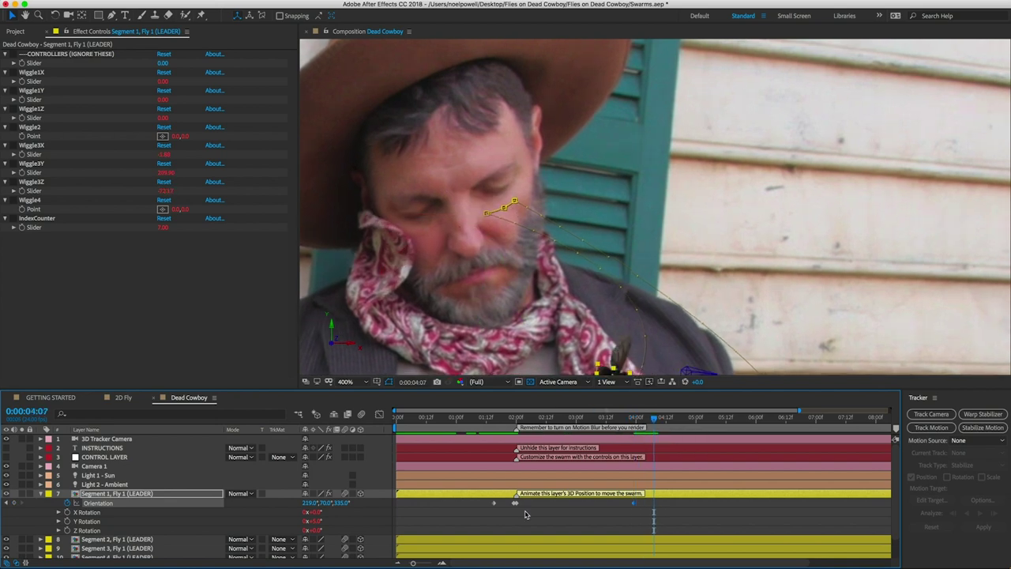
mouse_move(479, 504)
left_mouse_down()
mouse_move(508, 508)
mouse_move(495, 513)
left_mouse_up()
key("ctrl+c")
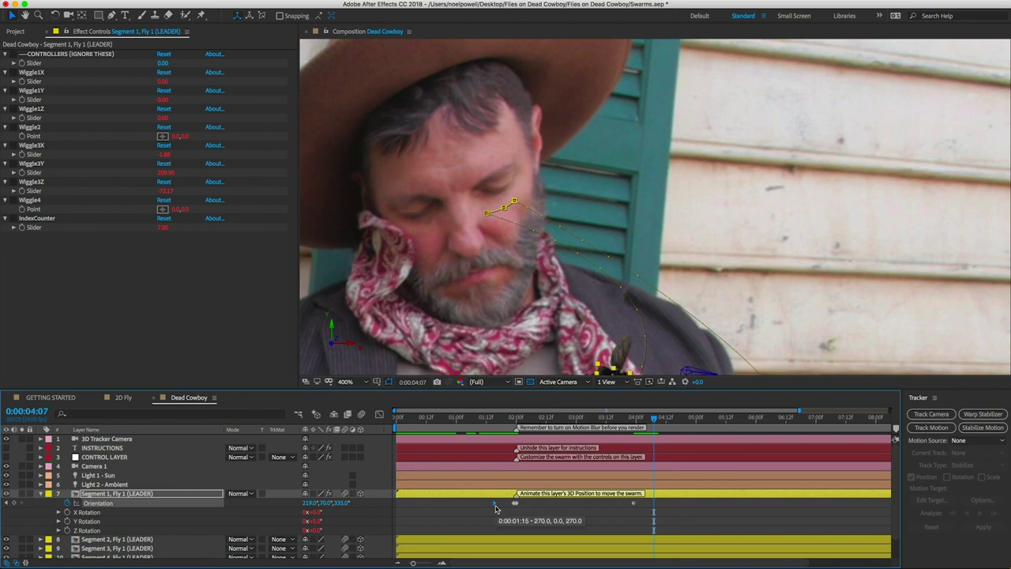
key("ctrl+v")
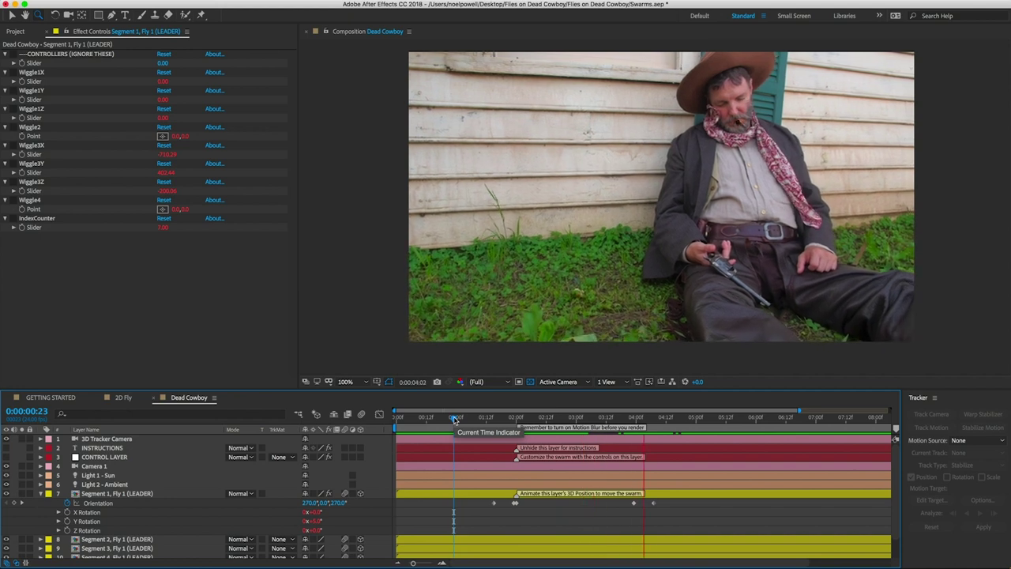
Set the CONTROL LAYER insect Scale to 3.70% with Scale Variation 0 and preview.
left_click(103, 456)
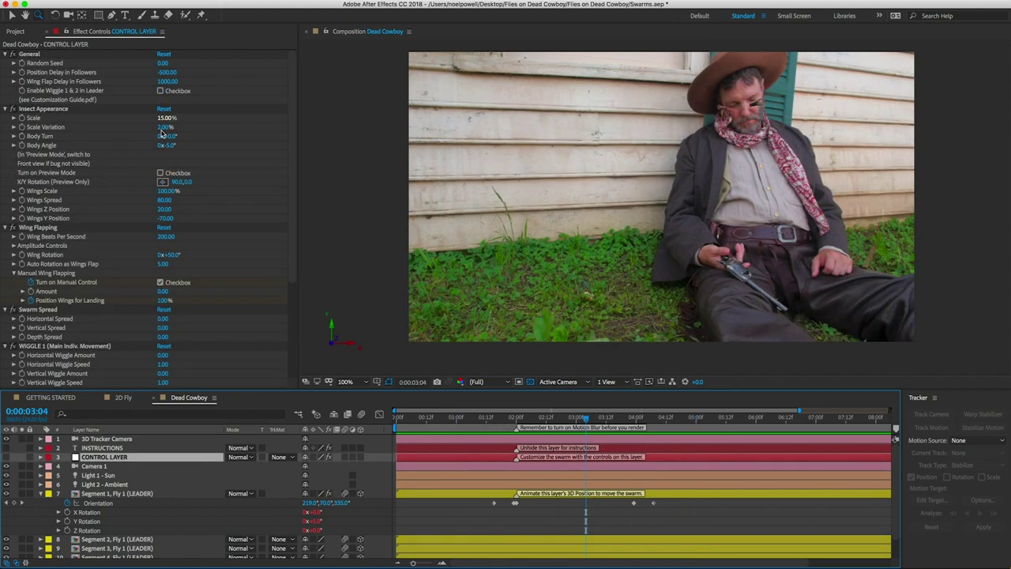
key("period")
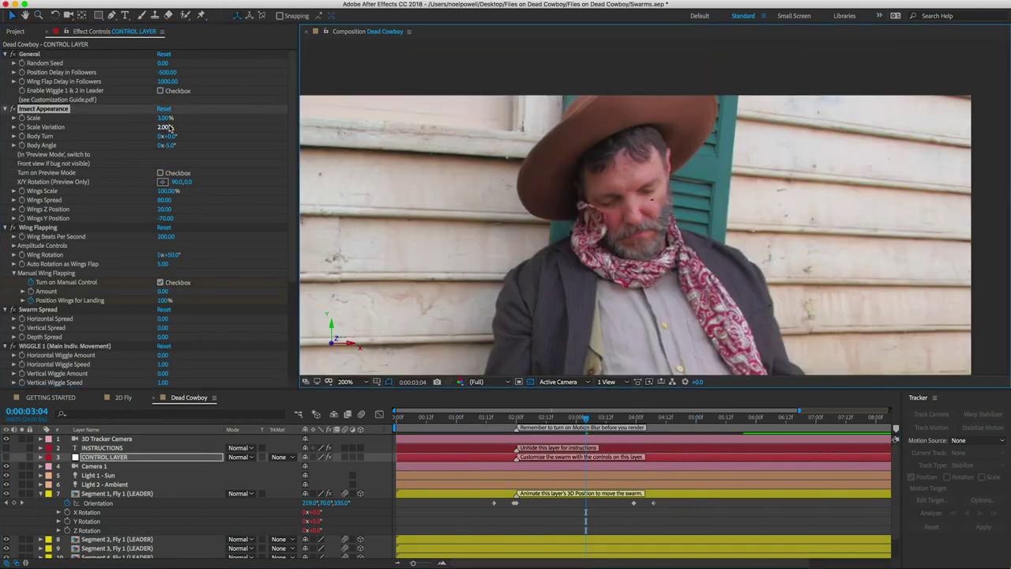
left_click(163, 118)
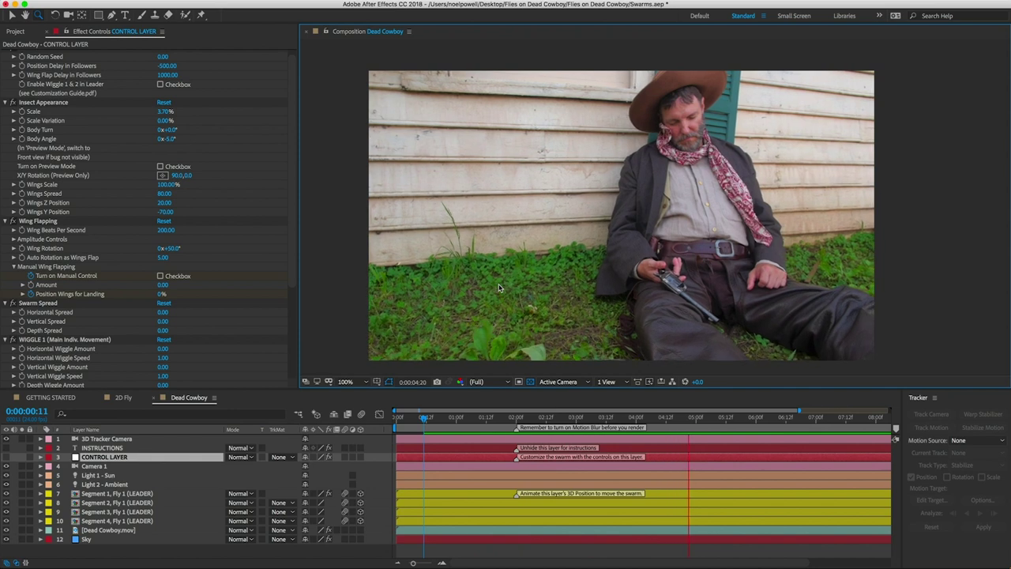
key("space")
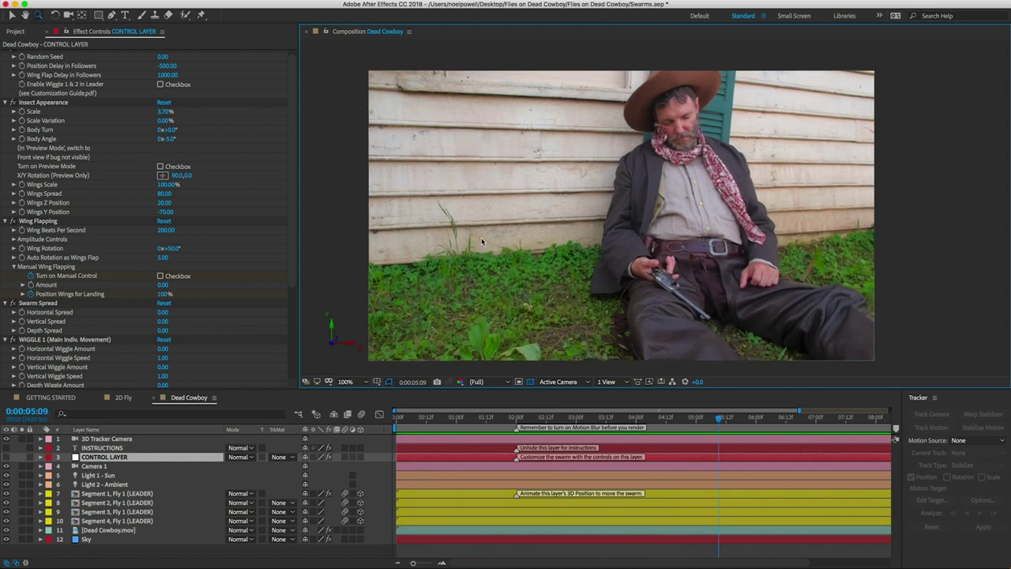
key("v")
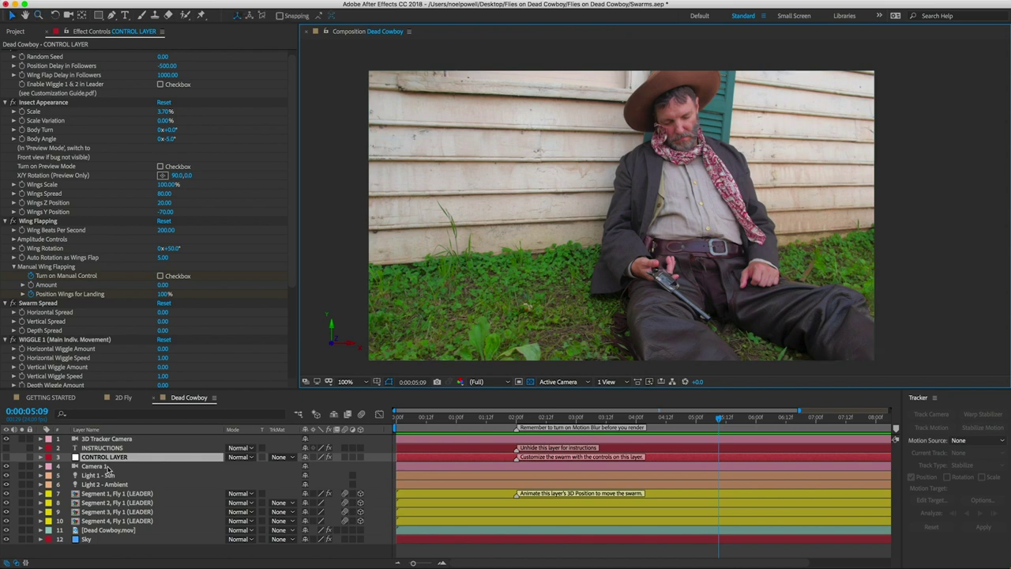
left_click(103, 439)
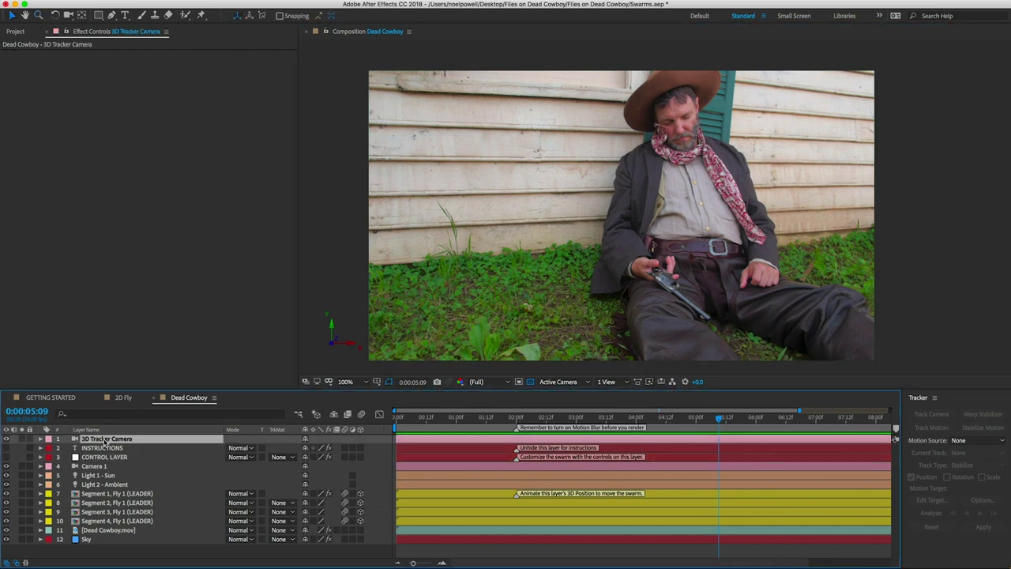
Pre-compose layers 1–10 (camera, lights, flies) into 'Fly Landing Precomp'.
left_click(130, 527, "shift")
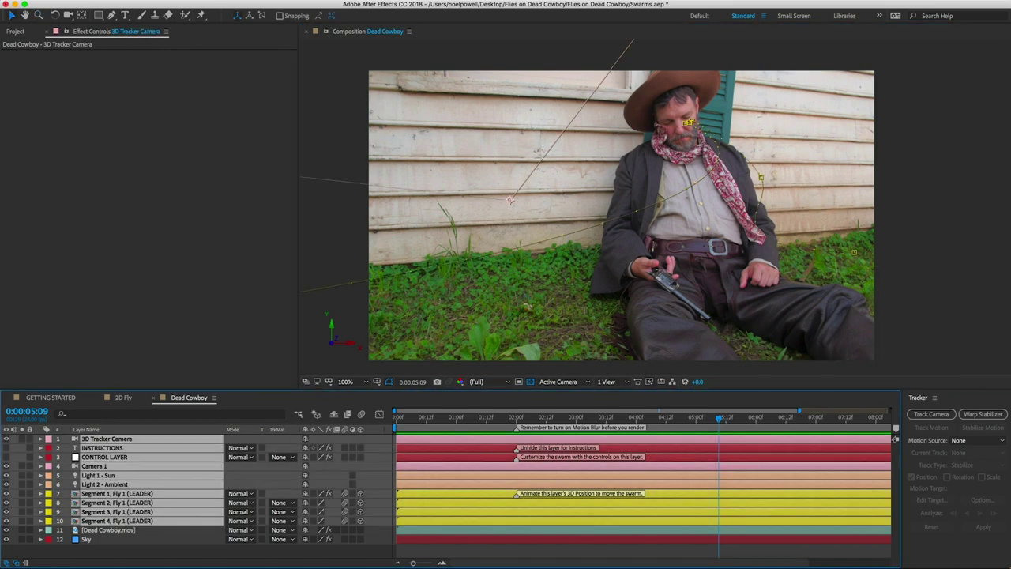
left_click(202, 0)
left_click(220, 335)
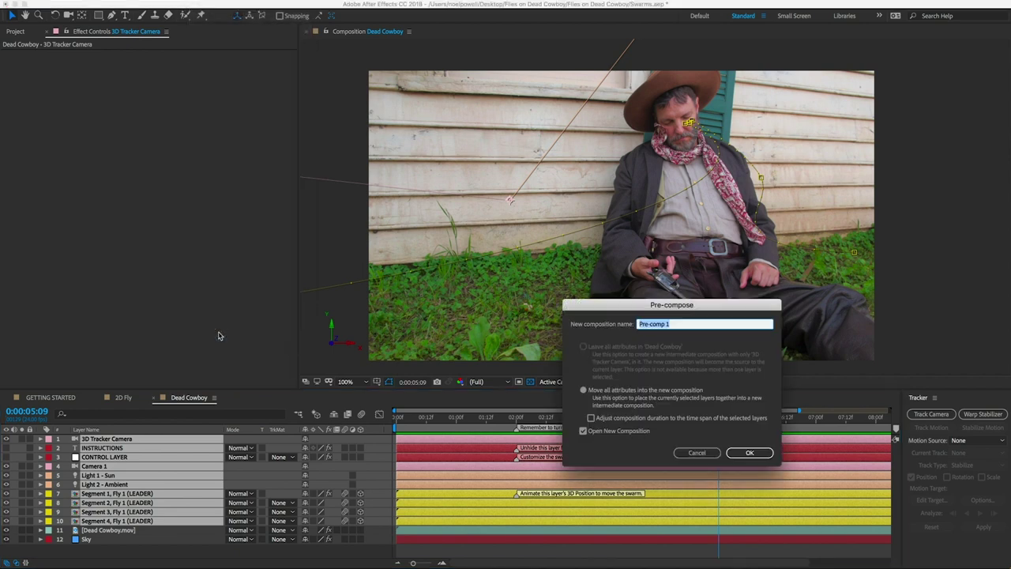
type("Fly Landing")
key("Return")
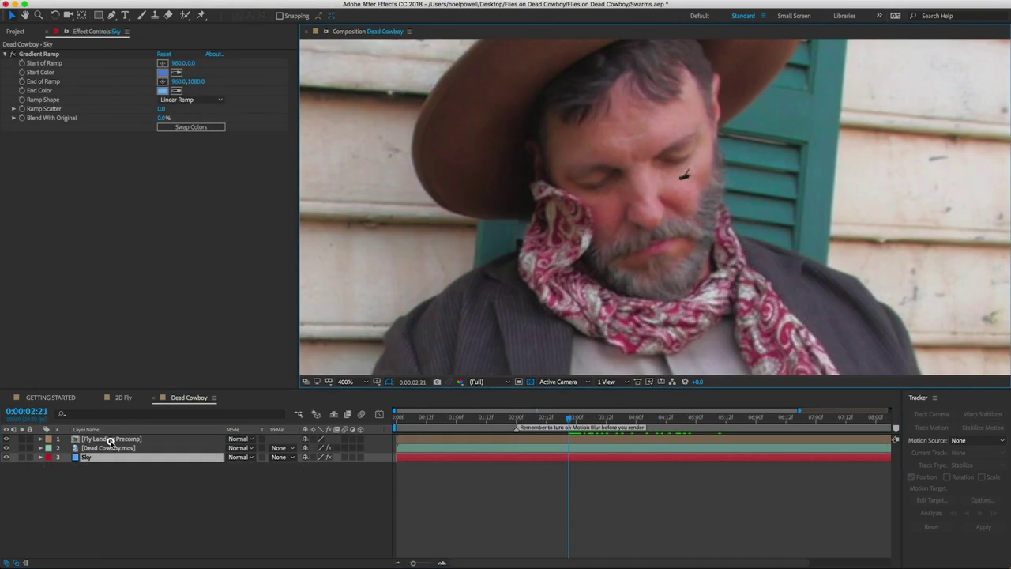
left_click(110, 440)
Apply Gaussian Blur with Blurriness 2.5 to the Fly Landing Precomp.
left_click(237, 1)
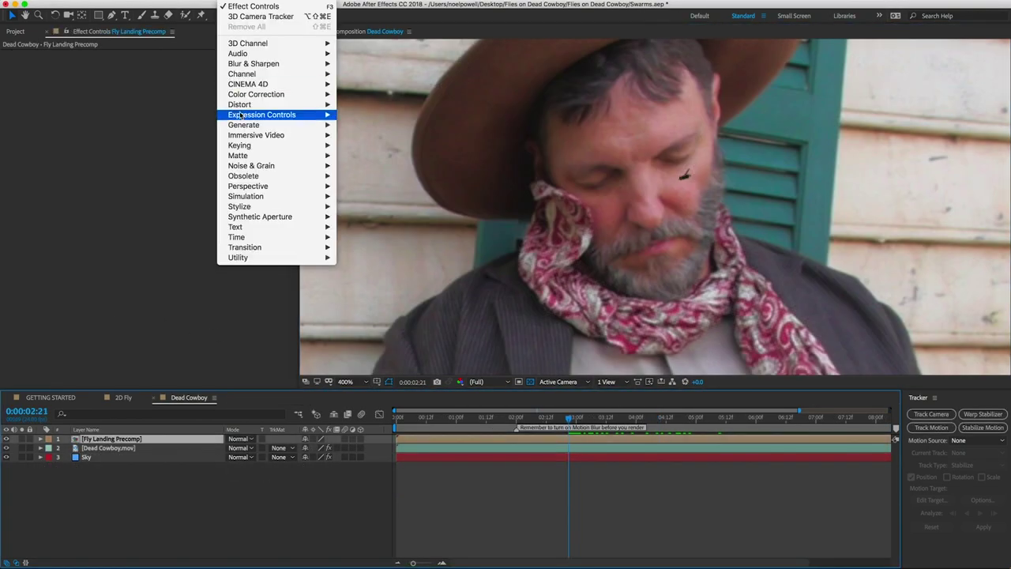
mouse_move(251, 64)
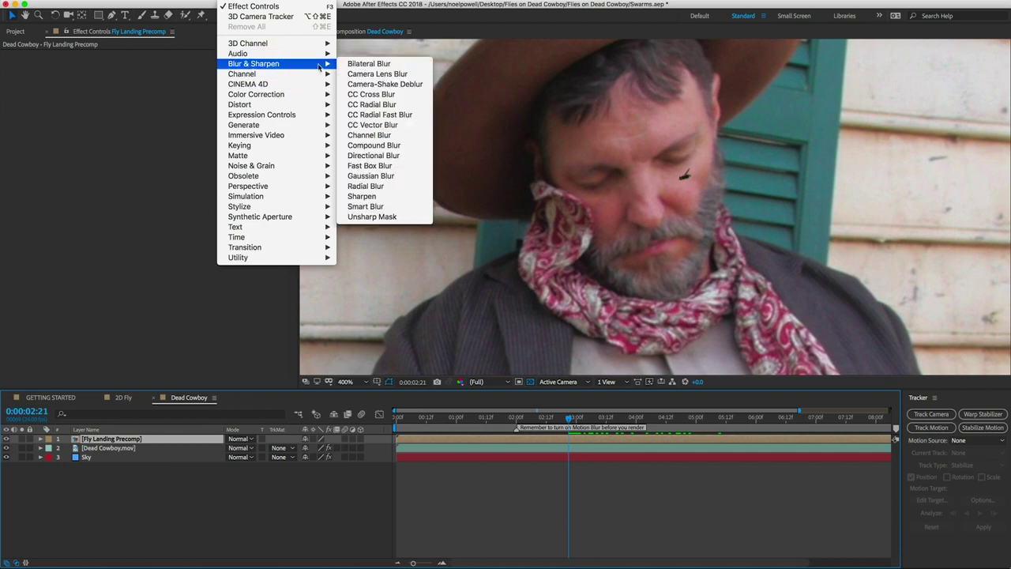
left_click(360, 175)
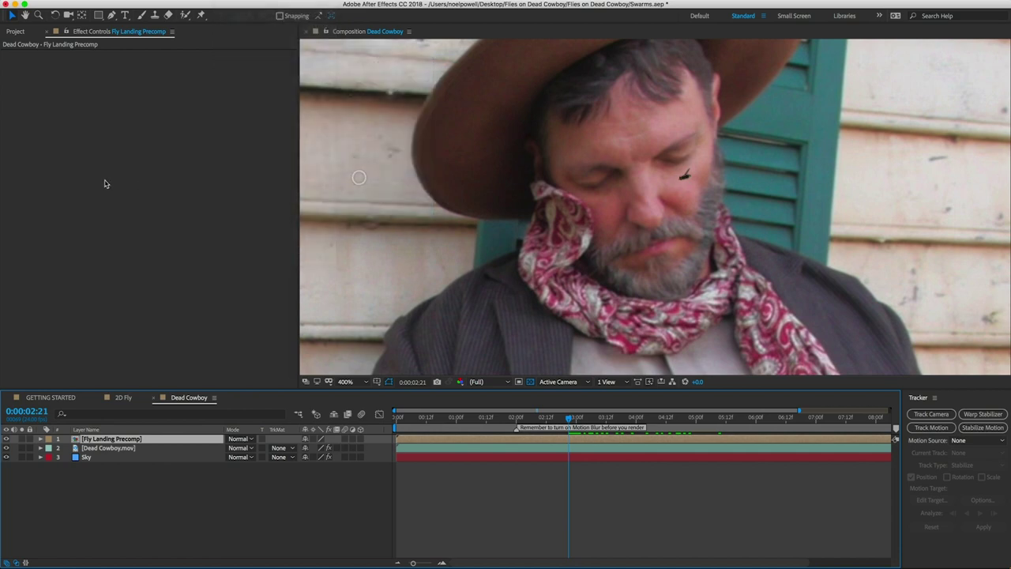
left_click(161, 64)
type("5")
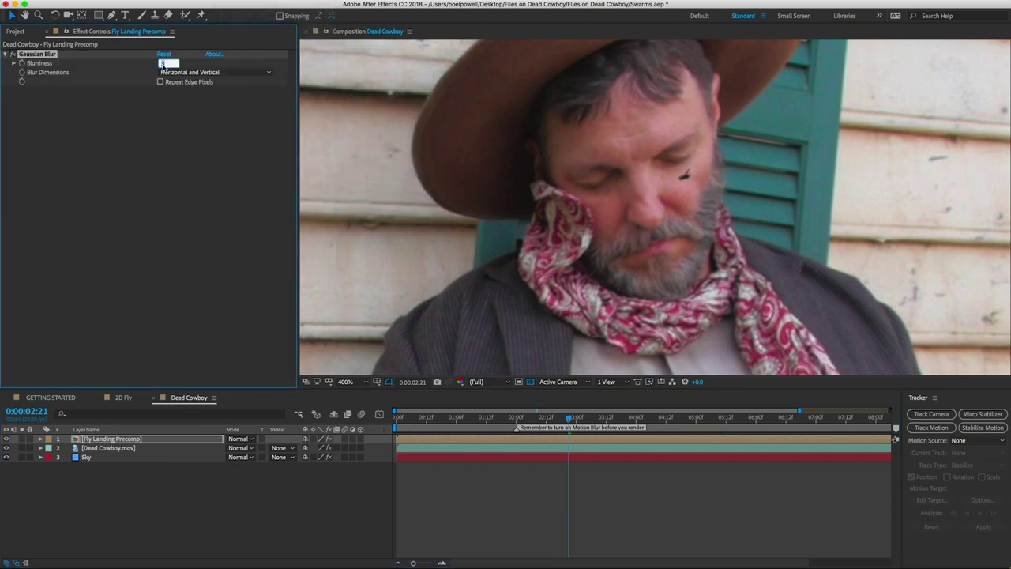
key("Return")
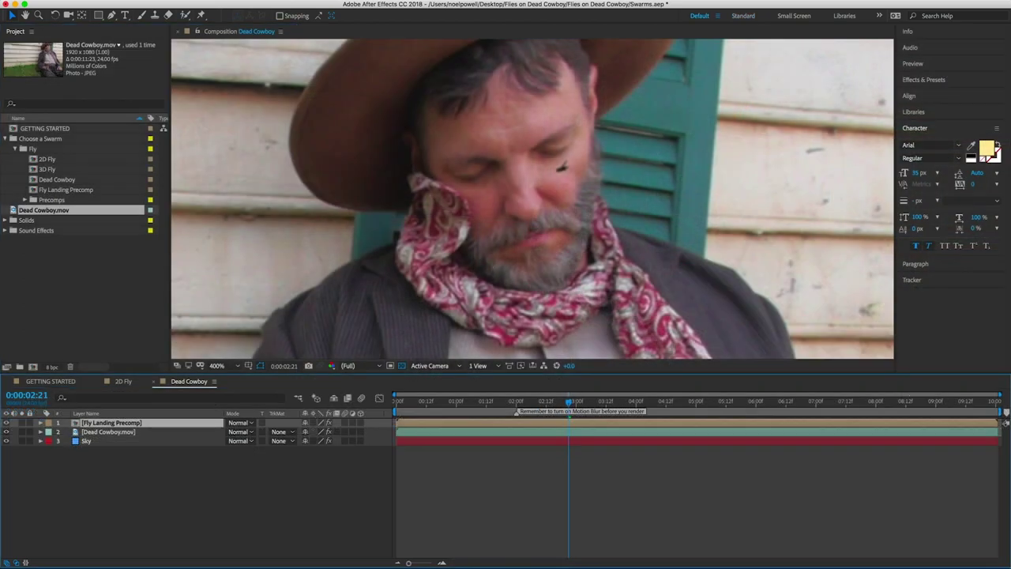
Add Levels to the precomp and raise Output Black to lift the darks.
left_click(237, 1)
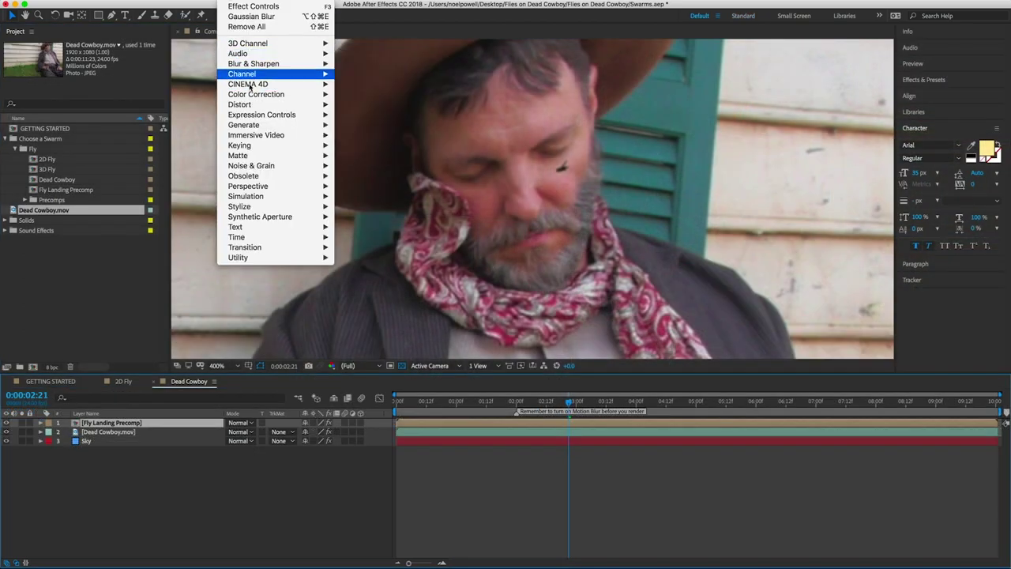
mouse_move(251, 96)
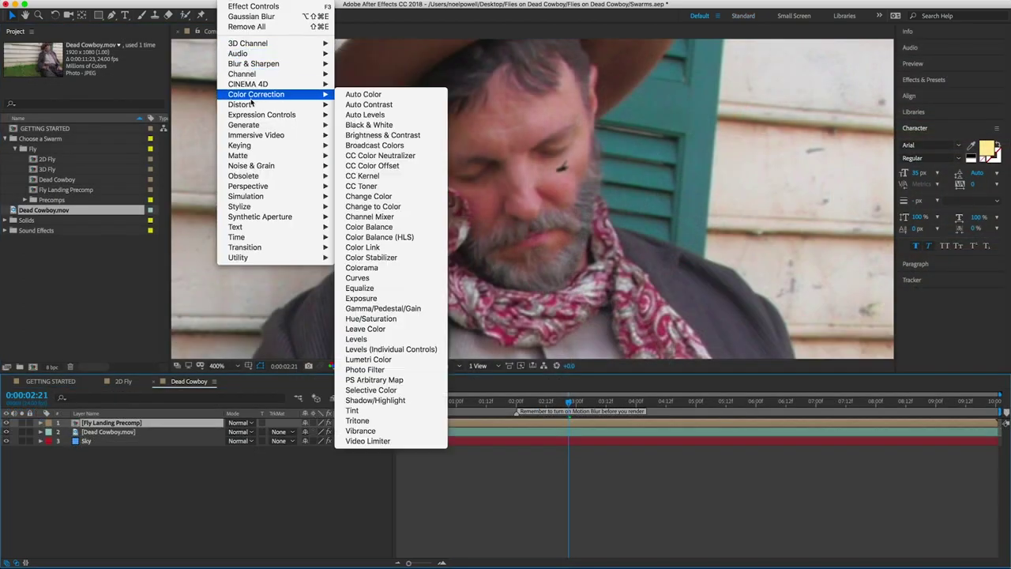
left_click(383, 341)
left_click_drag(191, 158, 321, 151)
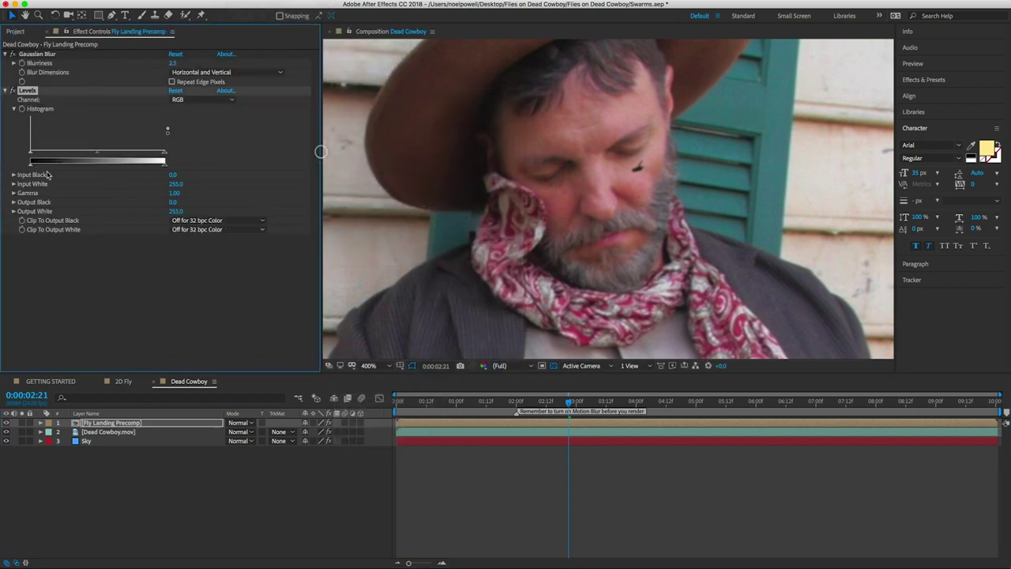
left_click_drag(34, 167, 58, 166)
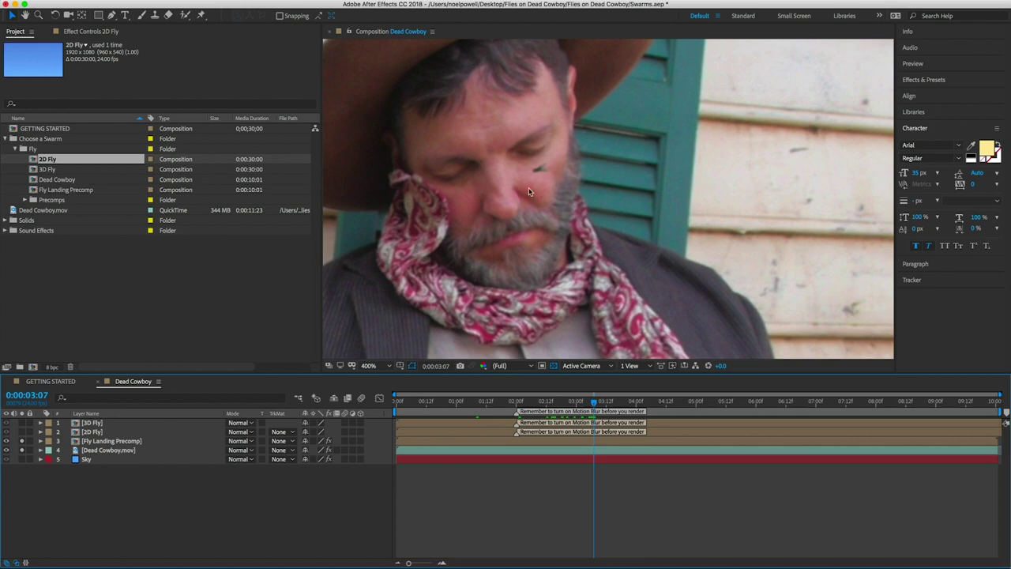
left_click(108, 441)
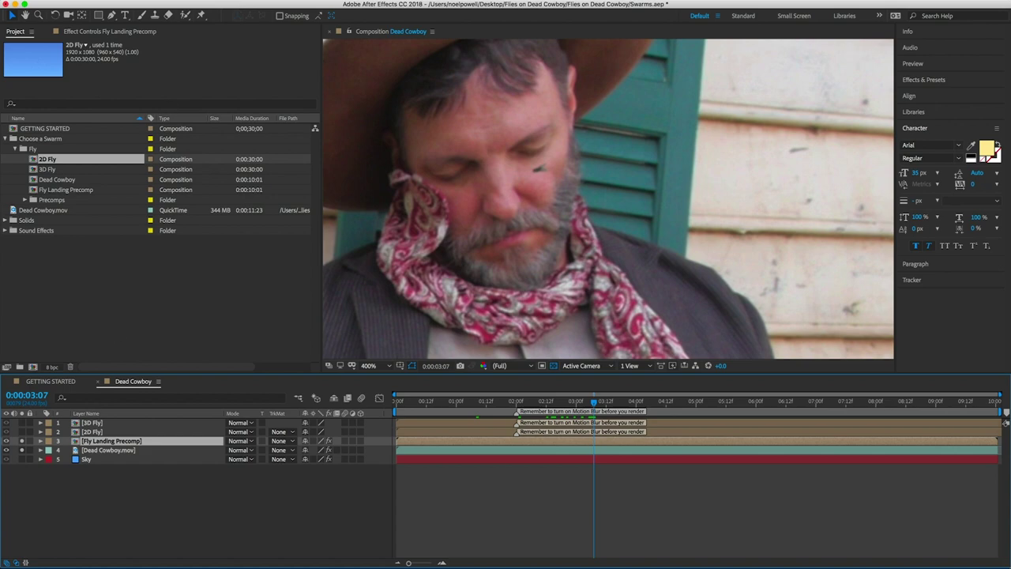
Add a Drop Shadow layer style to the precomp with a 46° angle.
left_click(204, 0)
mouse_move(213, 245)
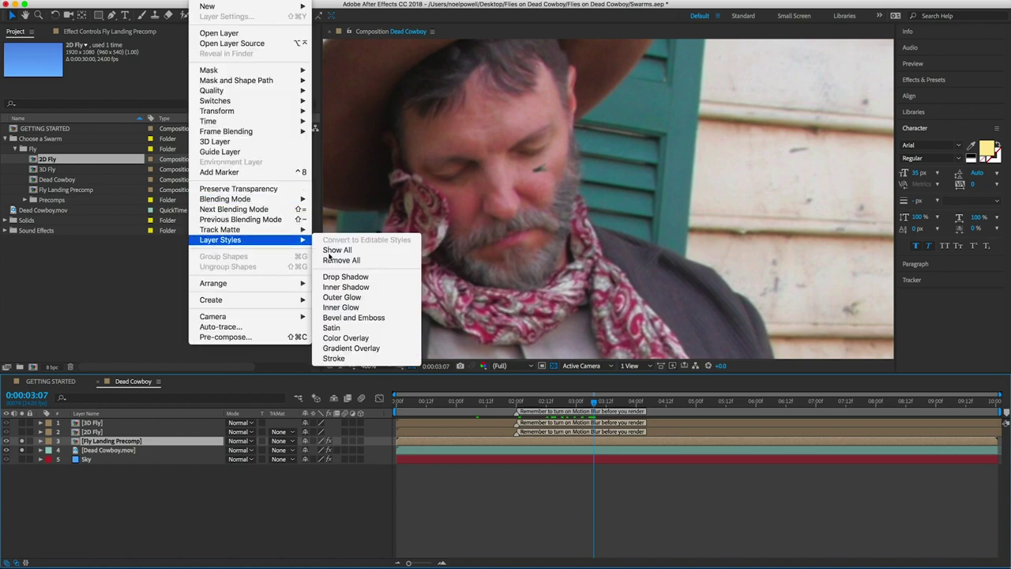
left_click(336, 278)
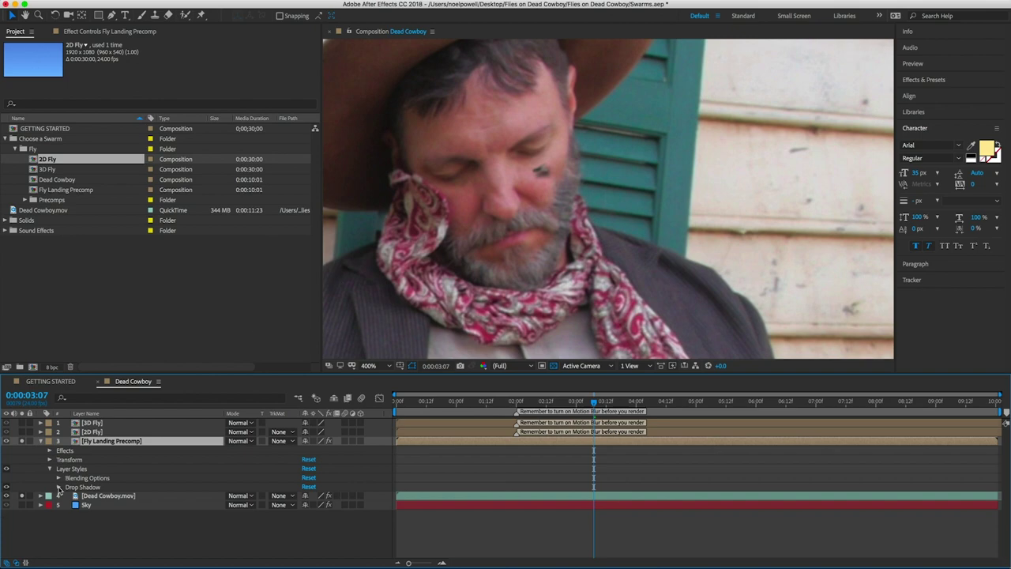
left_click(59, 487)
scroll(315, 489, "down", 2)
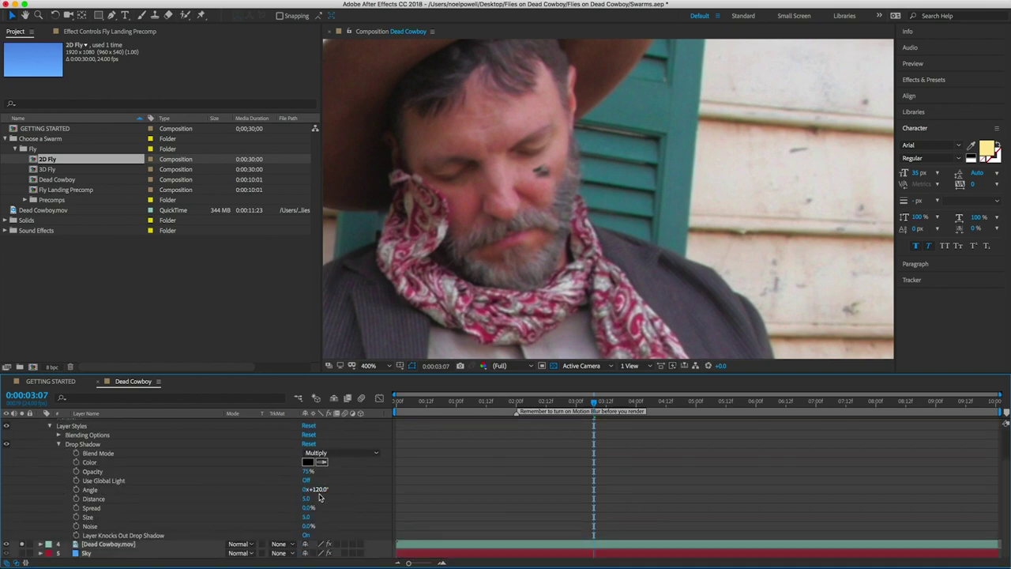
left_click_drag(320, 493, 377, 488)
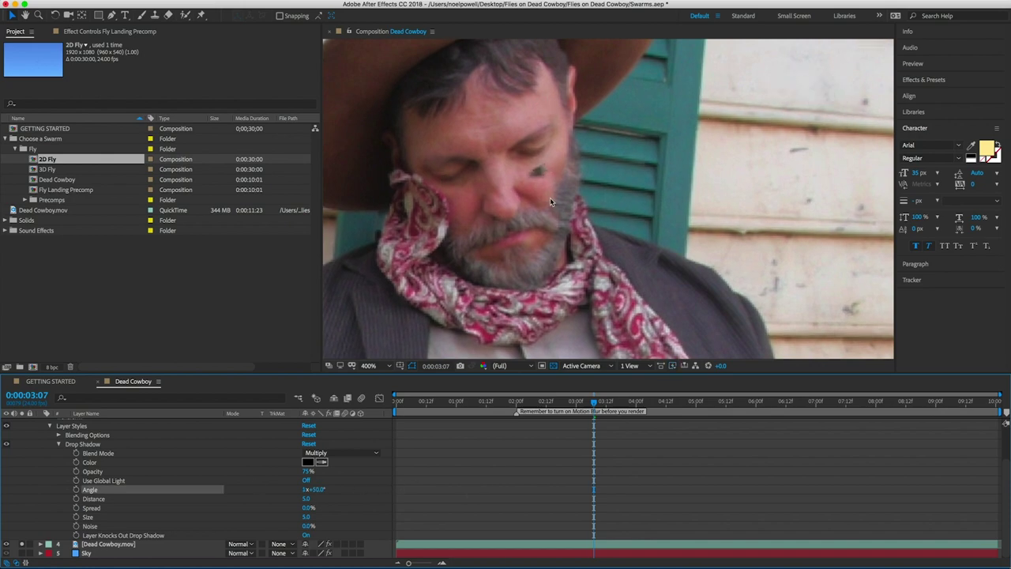
left_click_drag(320, 489, 314, 489)
Set the Drop Shadow to 35% opacity, distance 4 and size 4.
left_click(307, 472)
type("35")
key("Return")
left_click(307, 498)
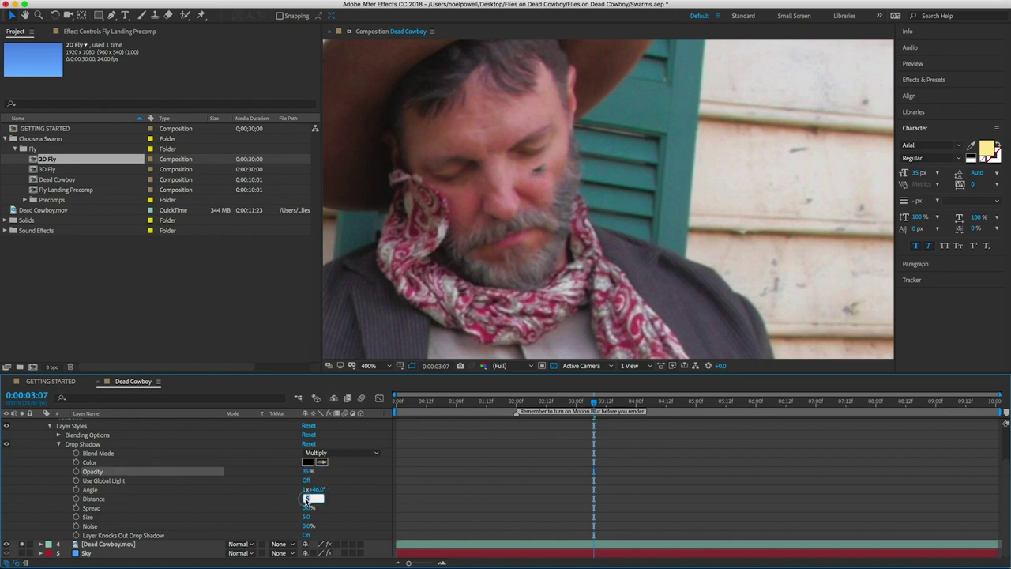
type("4")
key("Return")
left_click(306, 516)
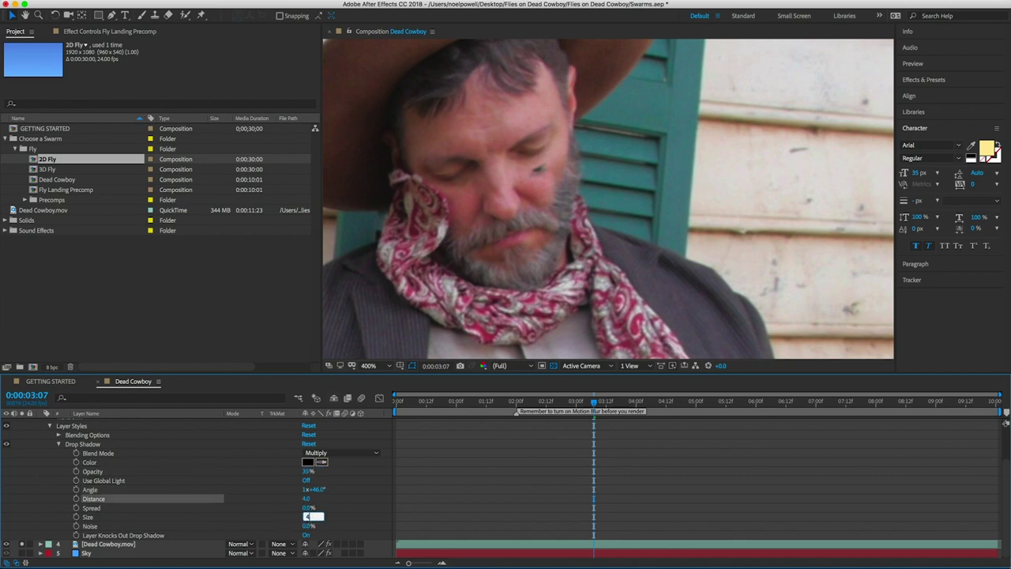
type("4")
key("Return")
key("slash")
left_click_drag(593, 401, 579, 405)
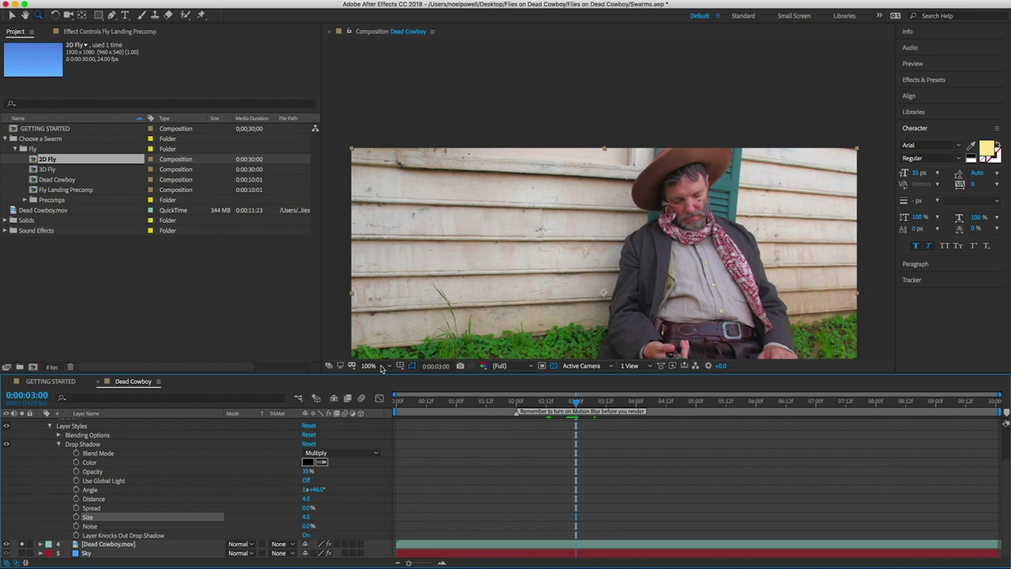
left_click(57, 444)
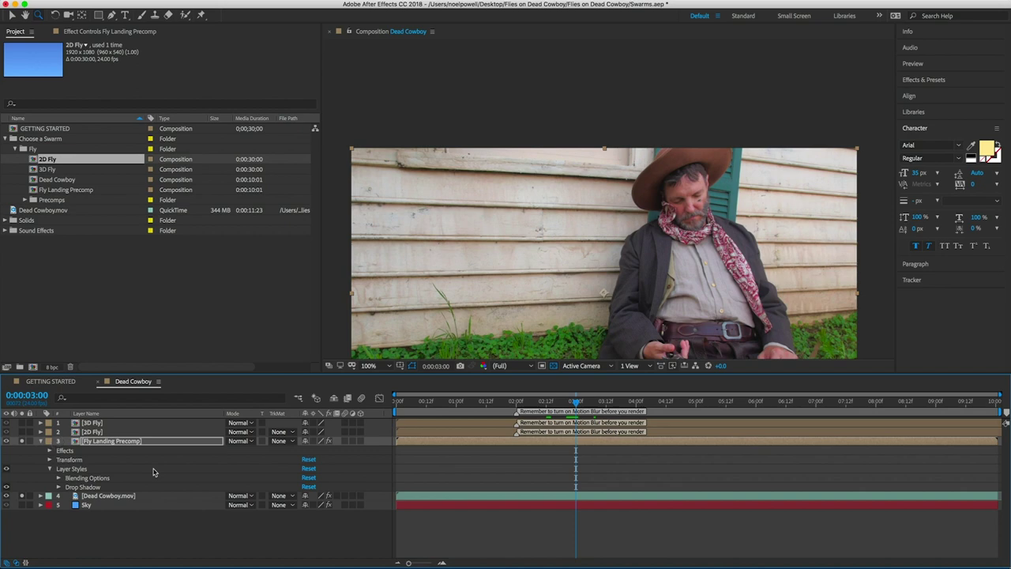
left_click(41, 441)
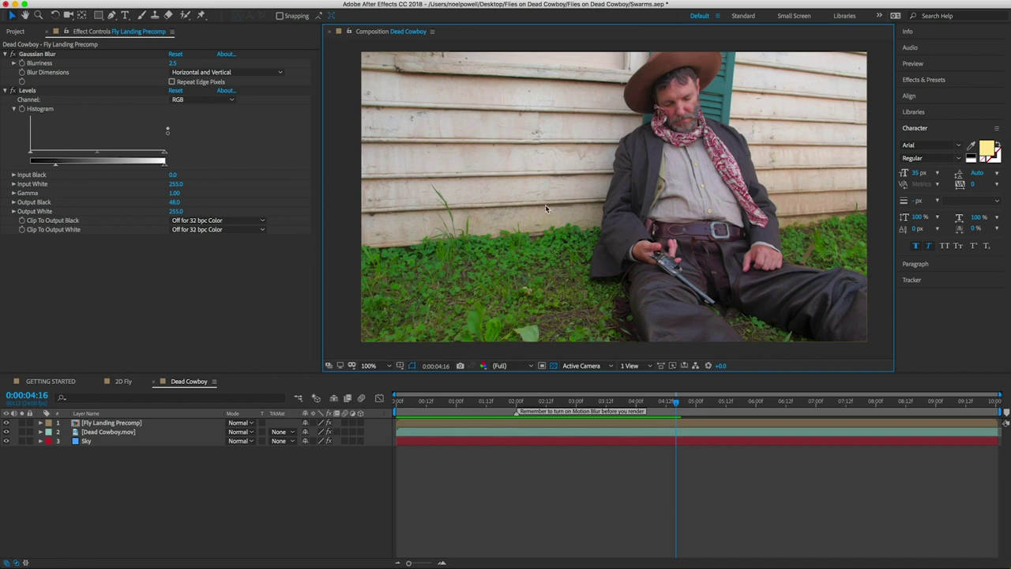
Open the 3D Fly composition and hide the four leader fly segments.
left_click(16, 32)
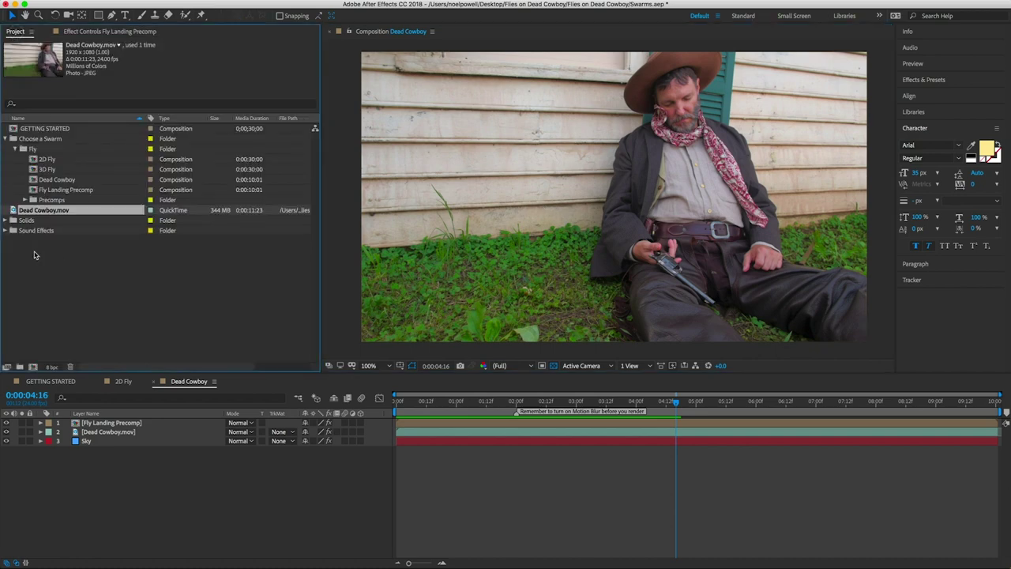
left_click(46, 170)
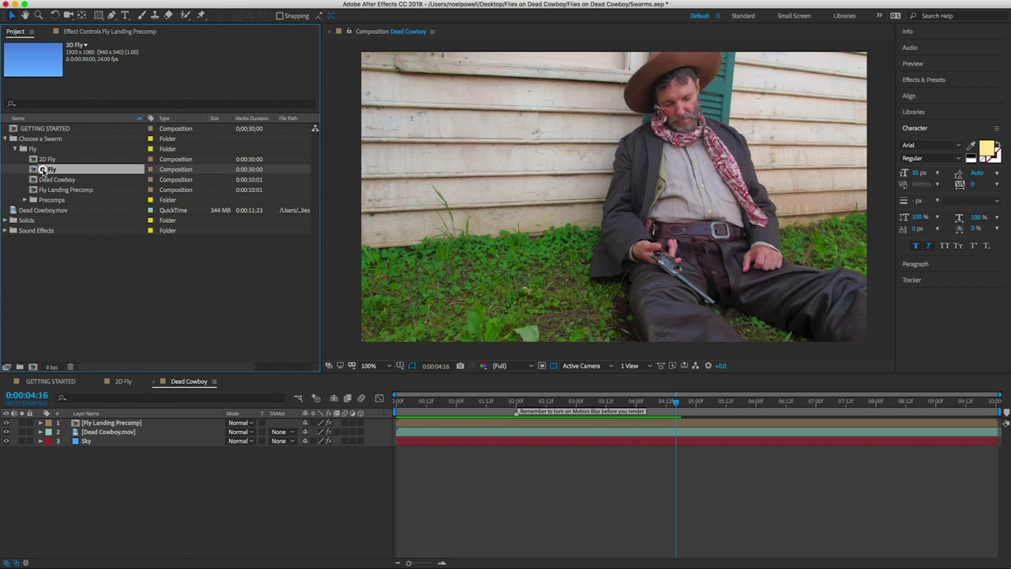
double_click(44, 170)
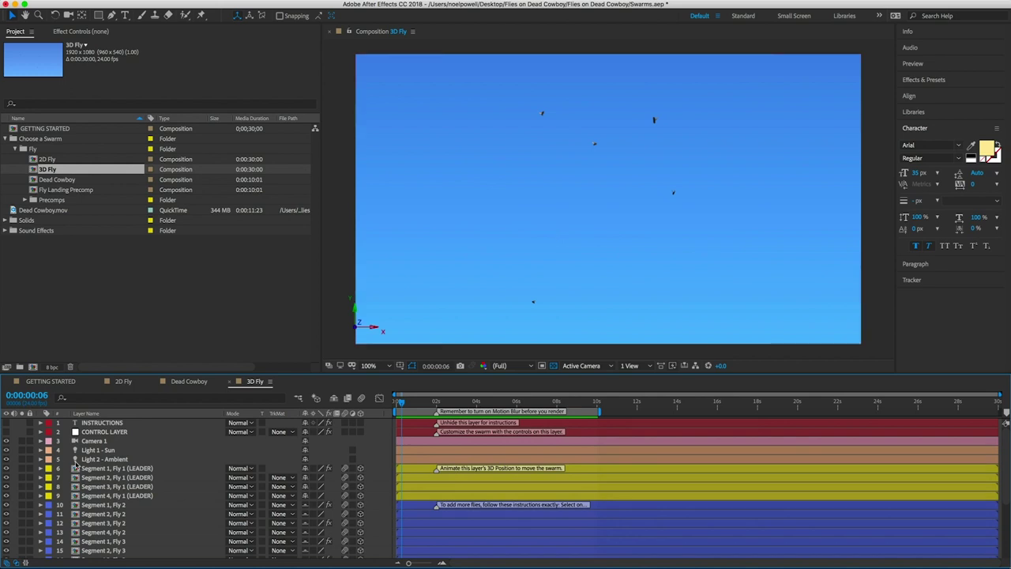
left_click_drag(5, 473, 6, 496)
Duplicate the fly segment layers several times with Ctrl+D to enlarge the swarm.
scroll(139, 500, "down", 4)
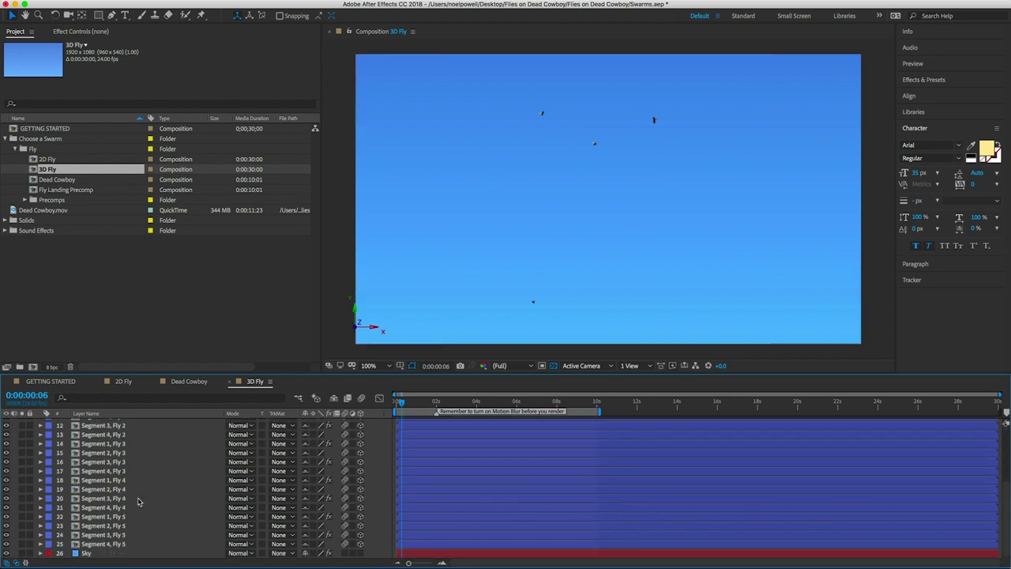
left_click(106, 444)
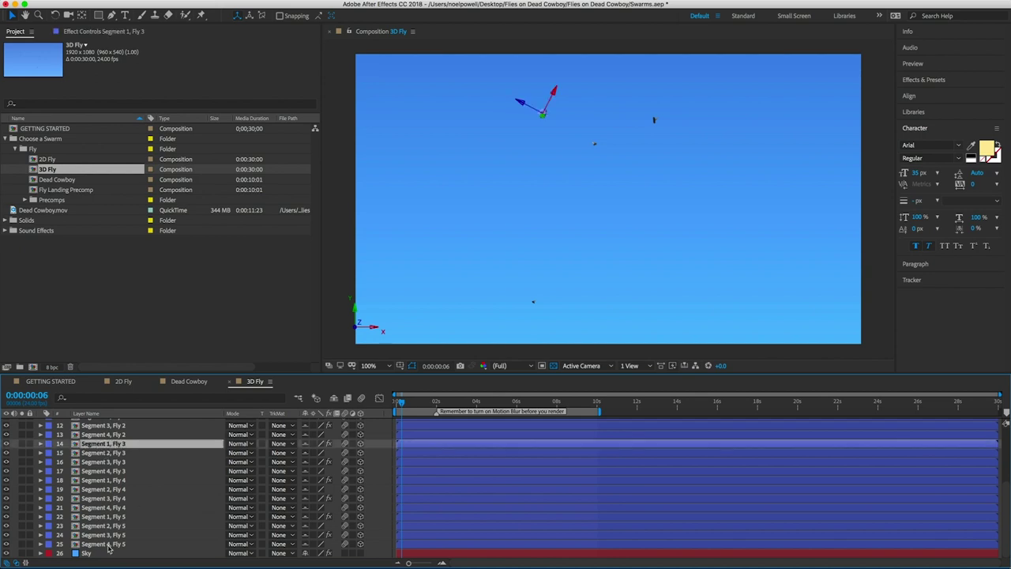
left_click(108, 544, "shift")
left_click(104, 553)
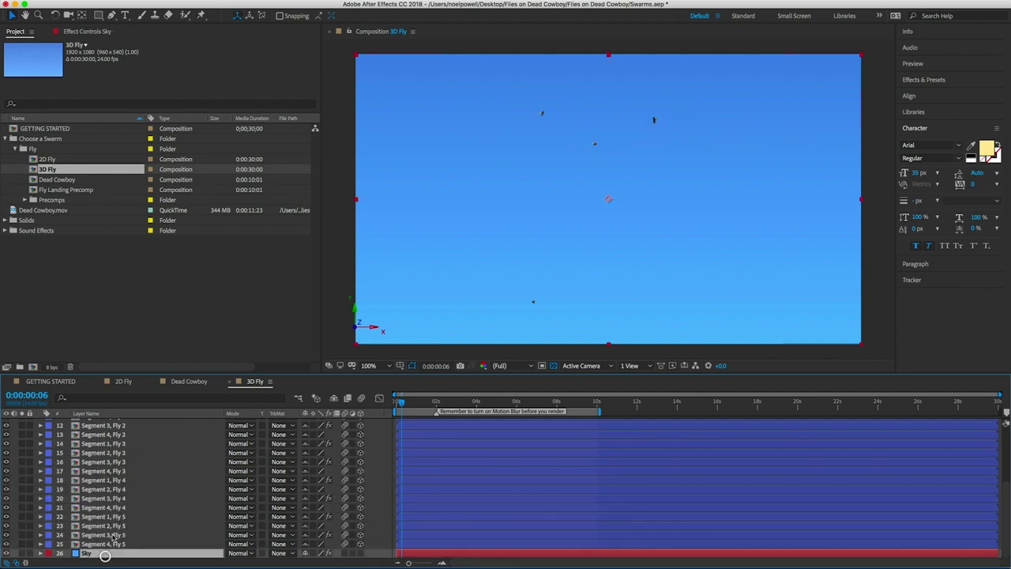
left_click(115, 544, "shift")
key("ctrl+d")
left_click(104, 553)
left_click(114, 545, "shift")
key("ctrl+d")
left_click(105, 553)
left_click(115, 544, "shift")
key("ctrl+d")
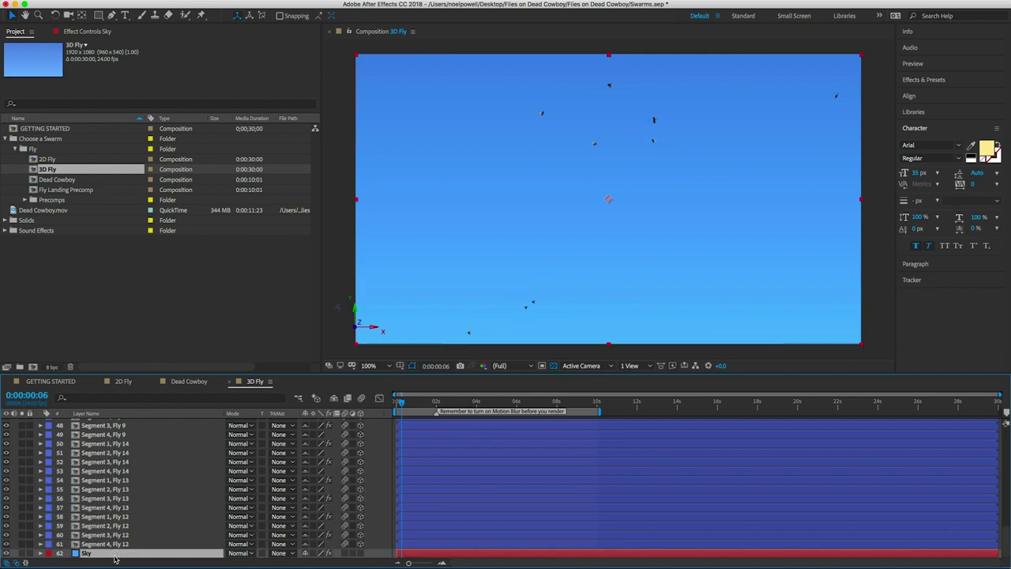
left_click(114, 544, "shift")
key("ctrl+d")
left_click(104, 553)
left_click(115, 544, "shift")
key("ctrl+d")
left_click(104, 553)
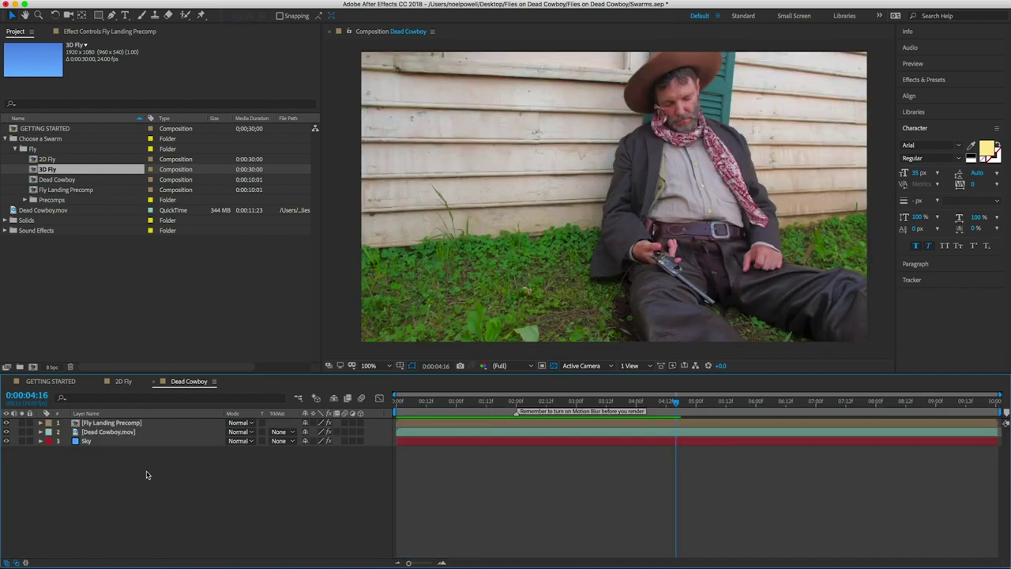
Add the 3D Fly composition as the top layer of Dead Cowboy.
left_click_drag(45, 170, 103, 424)
double_click(99, 424)
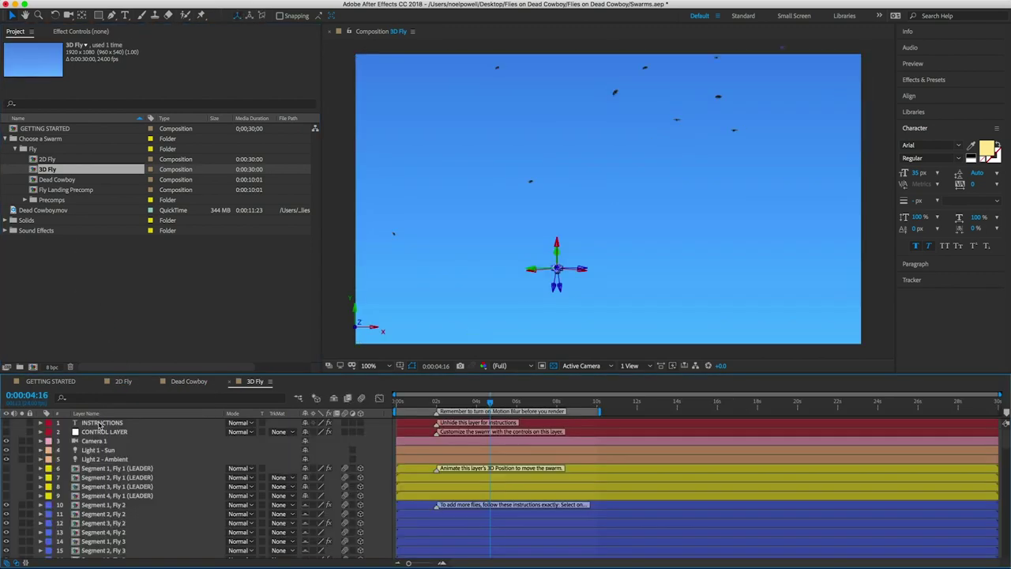
scroll(137, 528, "down", 15)
left_click(120, 527, "shift")
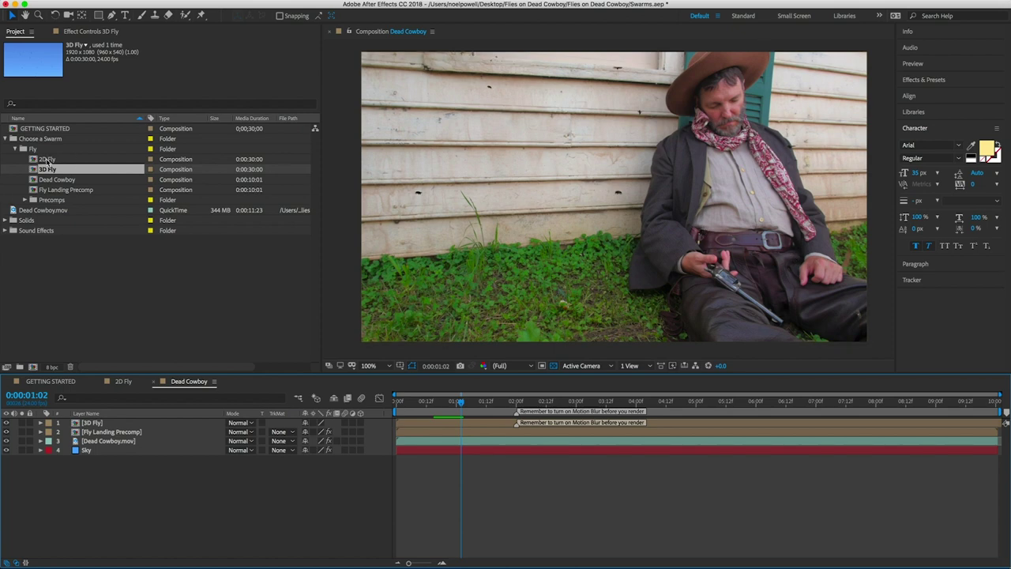
double_click(47, 159)
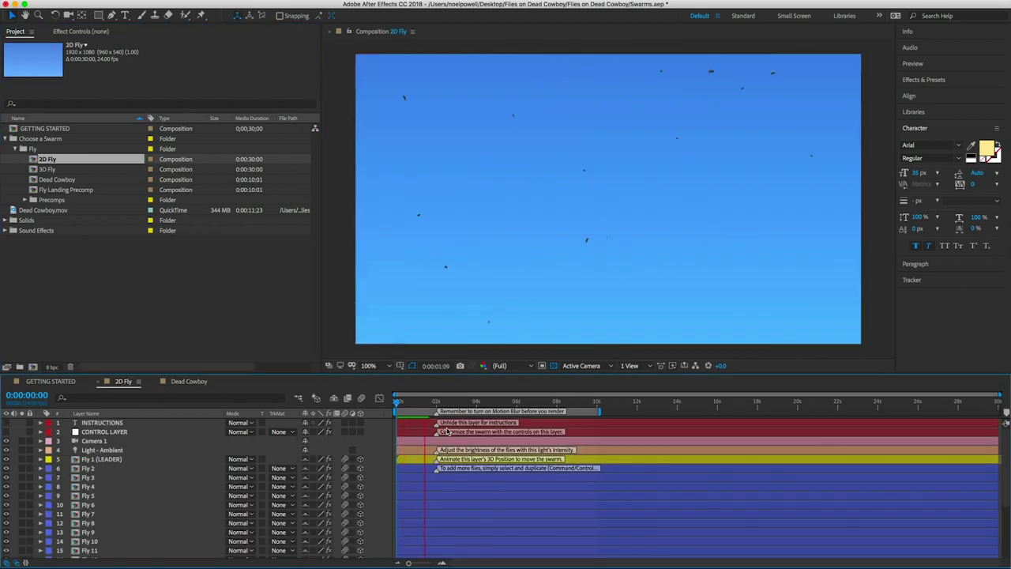
In 2D Fly's Top view, move the leader fly's Position, then select the CONTROL LAYER.
key("space")
left_click(577, 365)
left_click(575, 429)
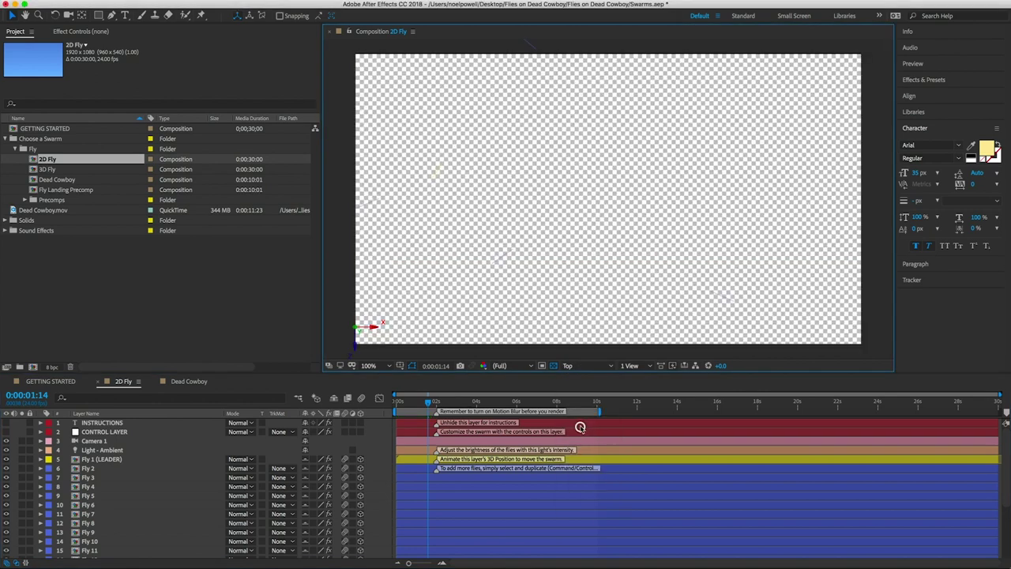
left_click(96, 459)
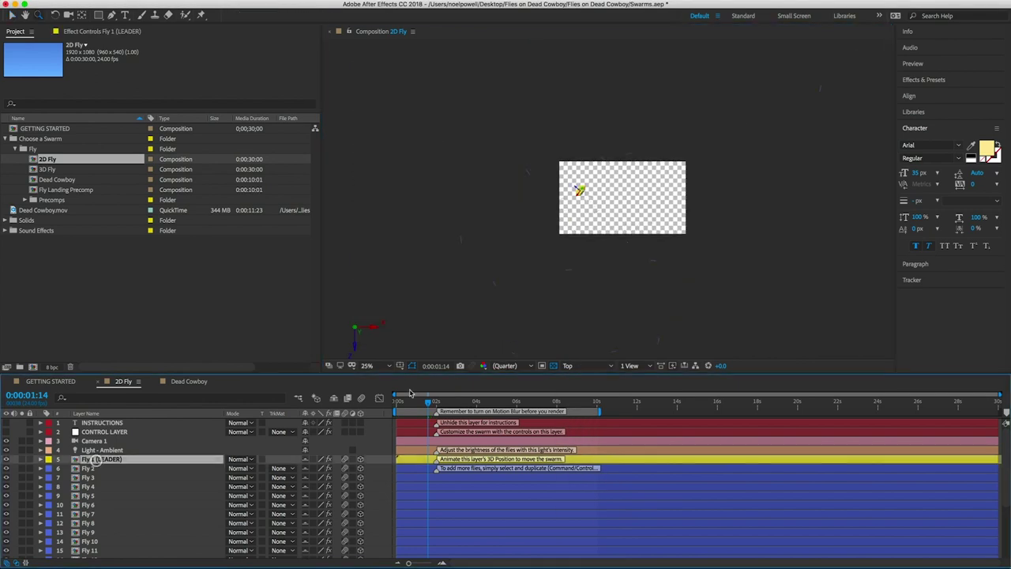
key("p")
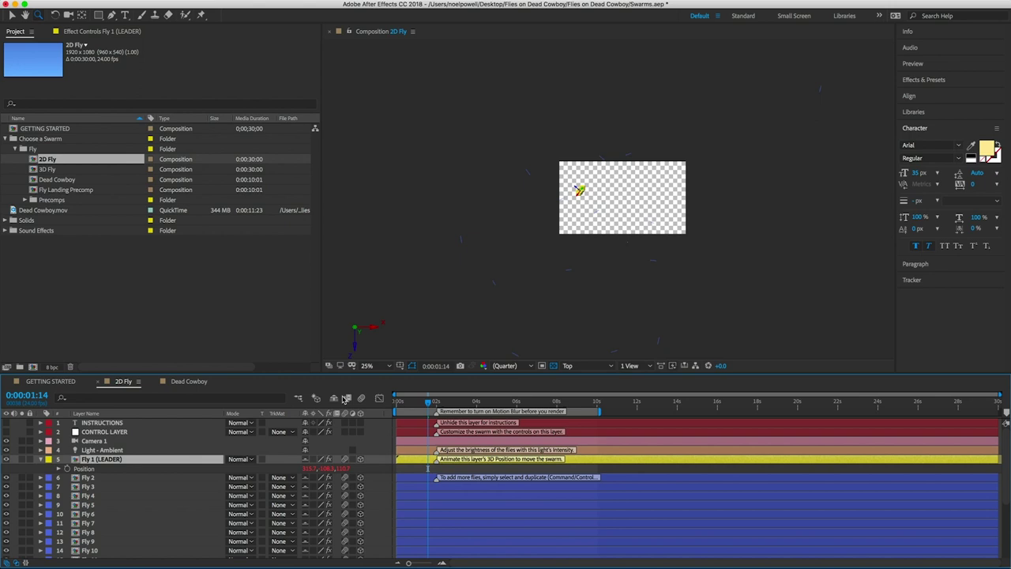
left_click_drag(344, 470, 396, 472)
key("v")
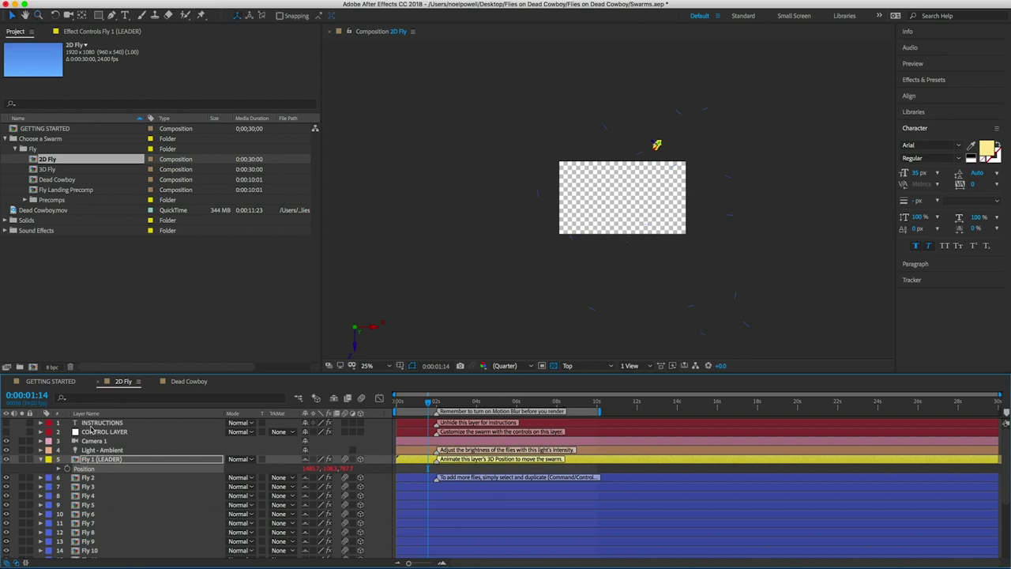
left_click(116, 431)
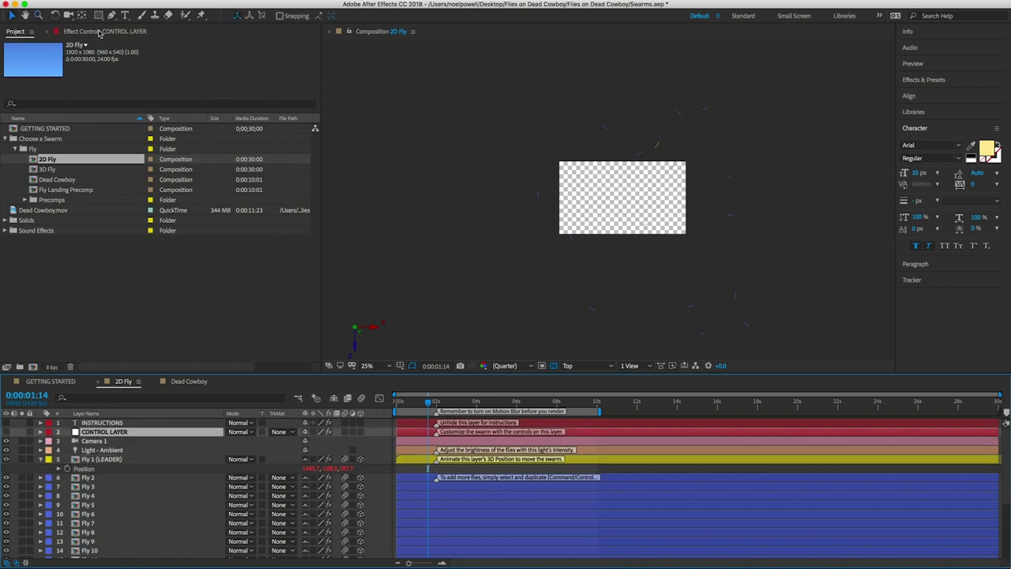
Set the CONTROL LAYER's Horizontal, Vertical and Depth Swarm Spread to 0.
left_click(99, 33)
left_click(5, 135)
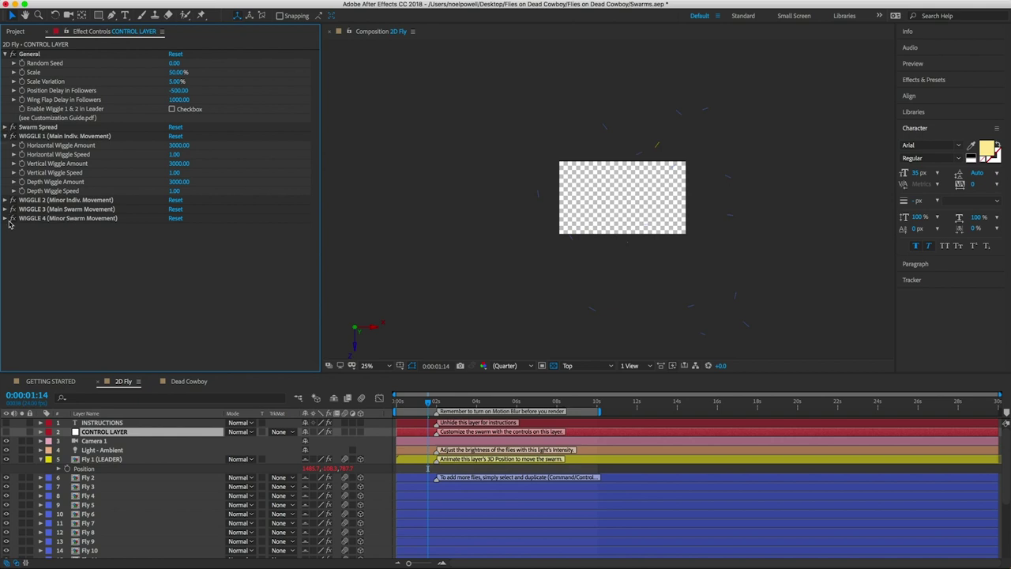
left_click(6, 127)
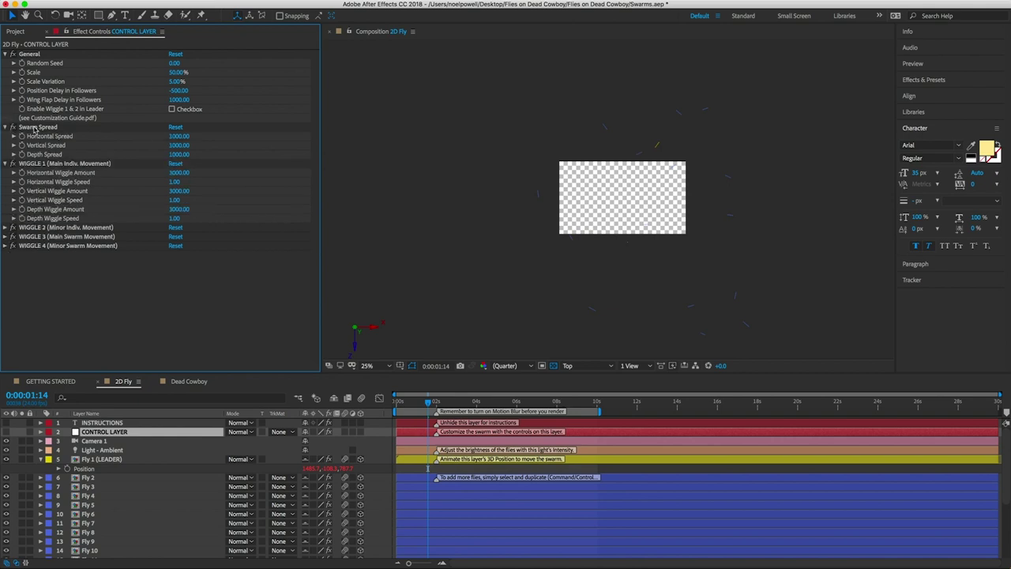
left_click(180, 136)
type("0")
key("Tab")
type("0")
key("Tab")
type("0")
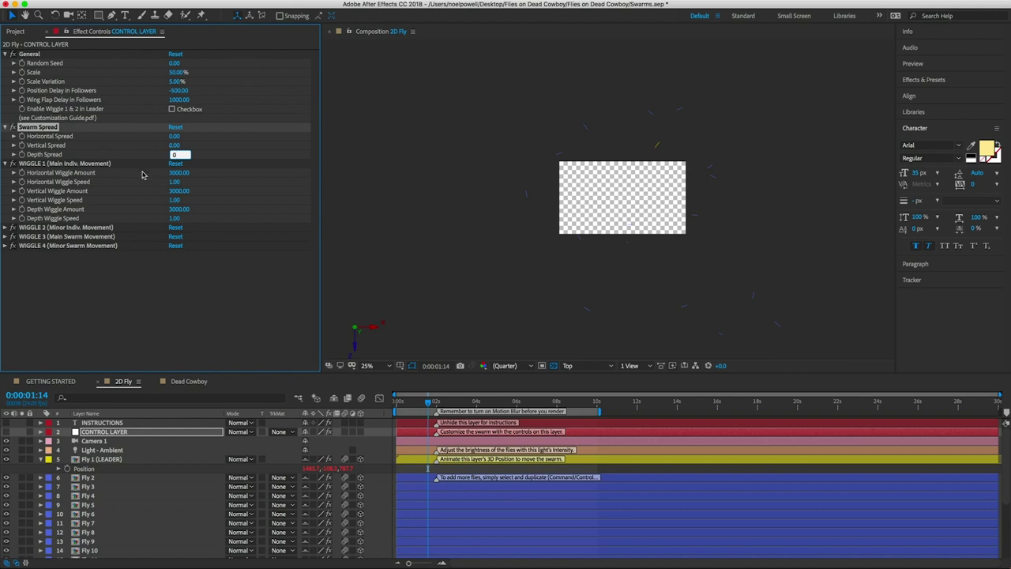
Set all WIGGLE 1 amounts to 1500 and speeds to 2, then close 2D Fly.
left_click(178, 174)
type("1500")
key("Tab")
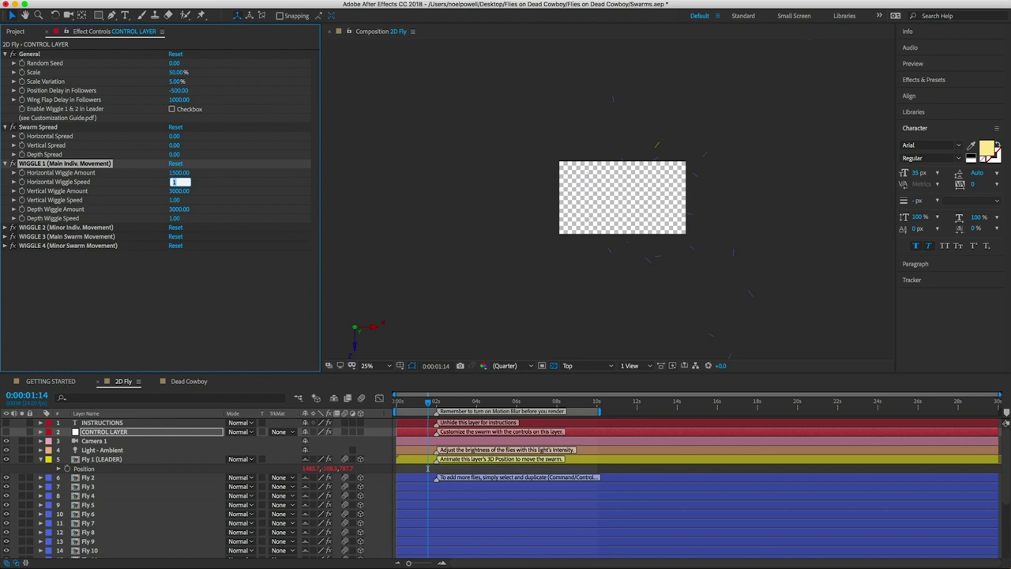
type("2")
key("Tab")
type("1500")
key("Tab")
type("2")
key("Tab")
type("1500\t2")
key("Return")
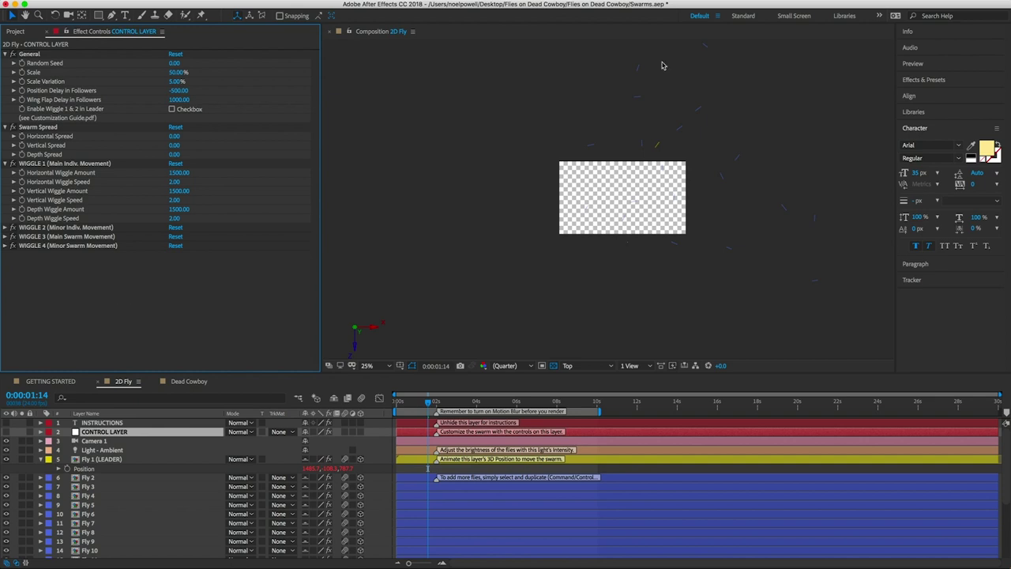
left_click(97, 384)
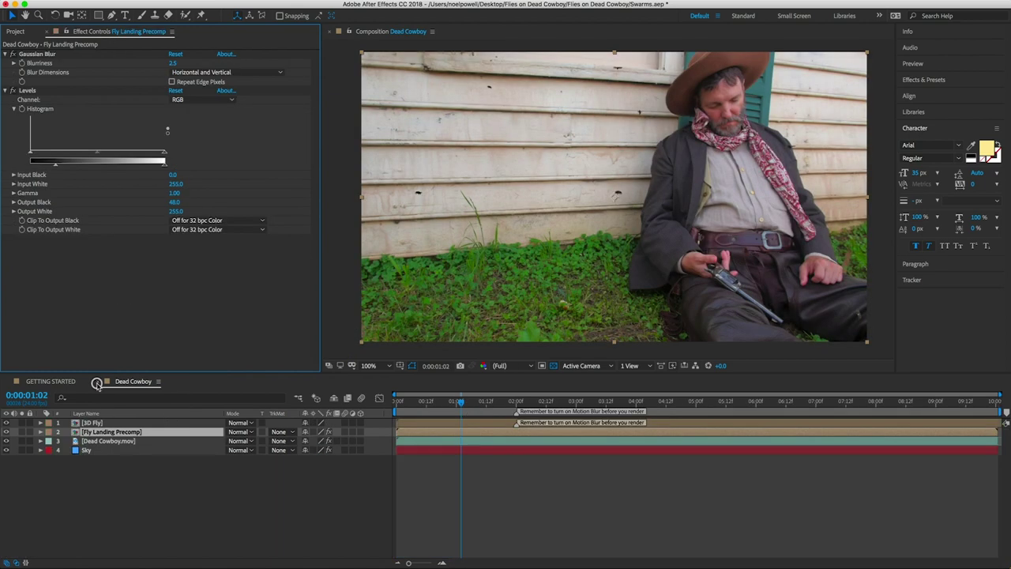
Place the 2D Fly comp in Dead Cowboy between 3D Fly and Fly Landing Precomp.
left_click(14, 31)
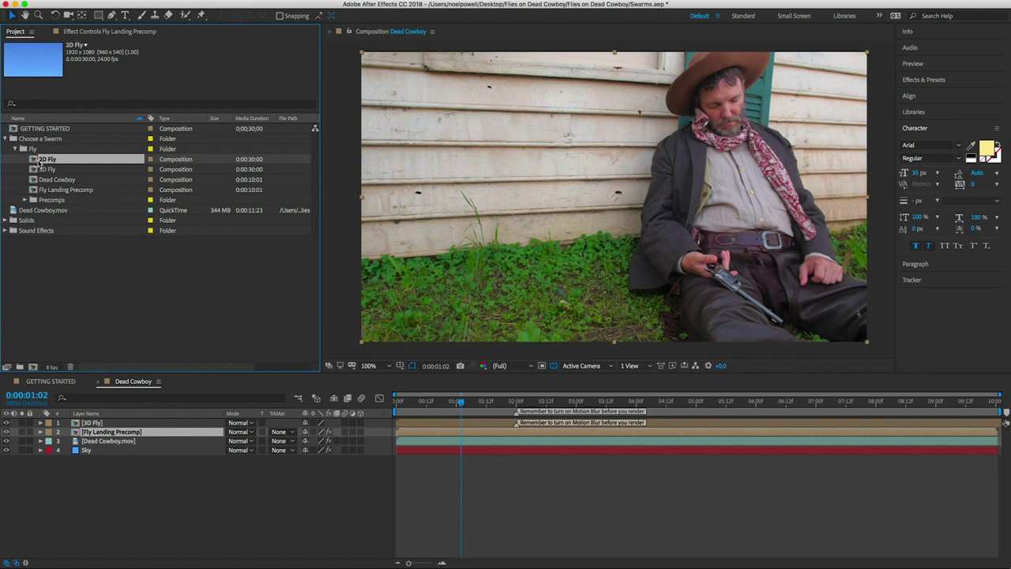
left_click_drag(43, 160, 85, 431)
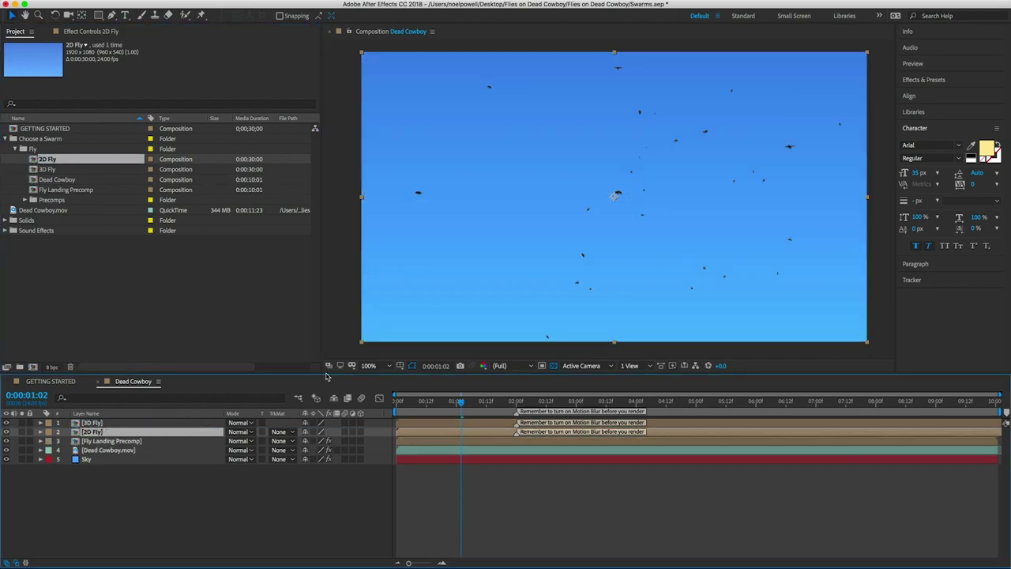
left_click(119, 529)
double_click(91, 432)
scroll(300, 484, "down", 5)
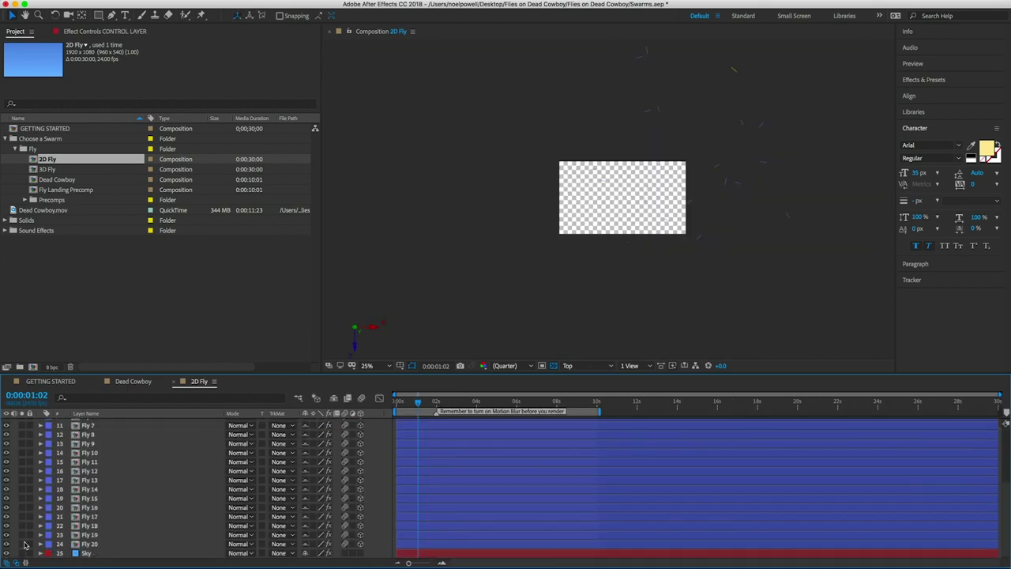
key("super+w")
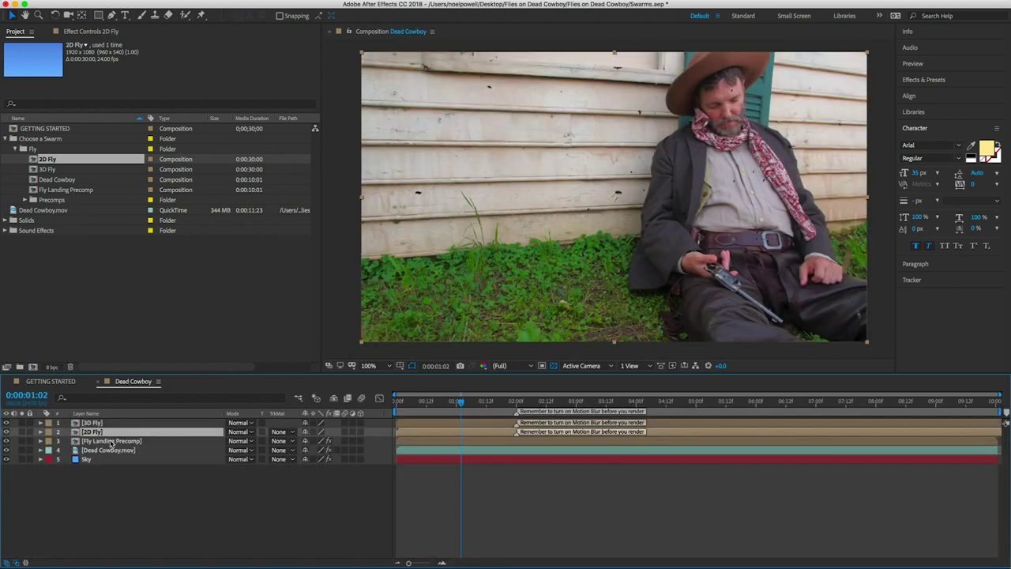
left_click(124, 511)
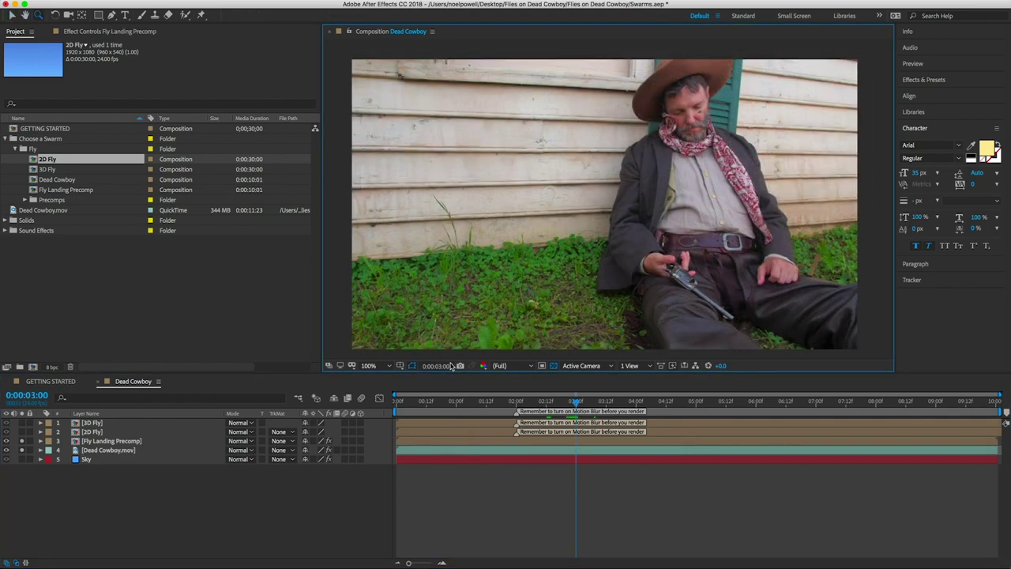
Add an adjustment layer above the Dead Cowboy footage and draw an ellipse mask around the face.
left_click(96, 450)
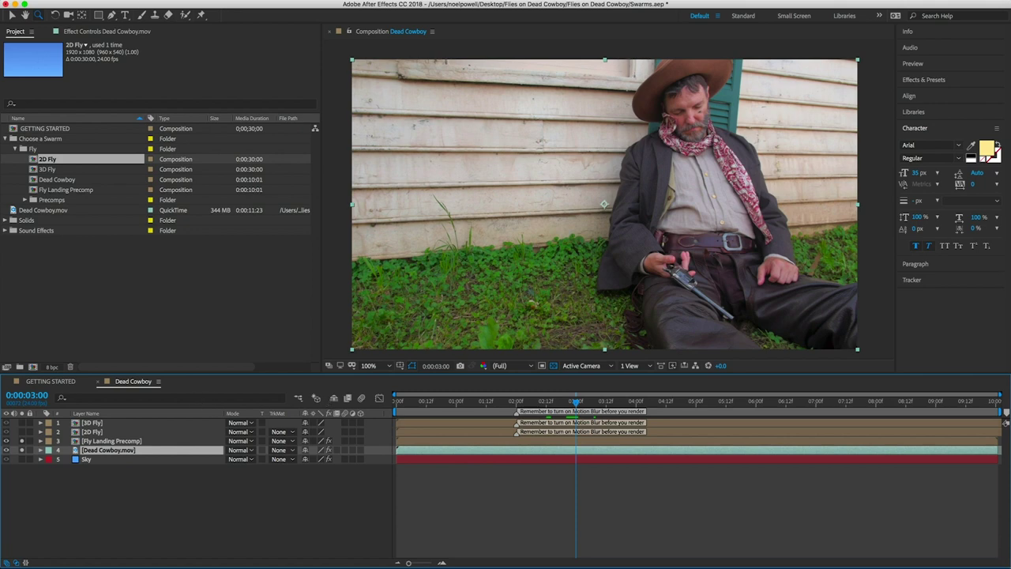
left_click(206, 0)
mouse_move(208, 5)
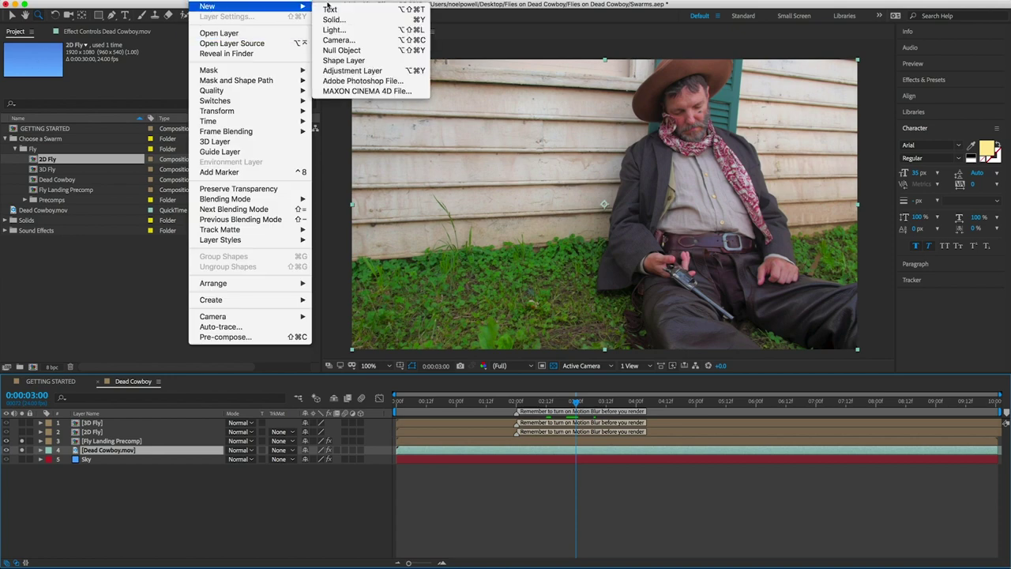
left_click(368, 71)
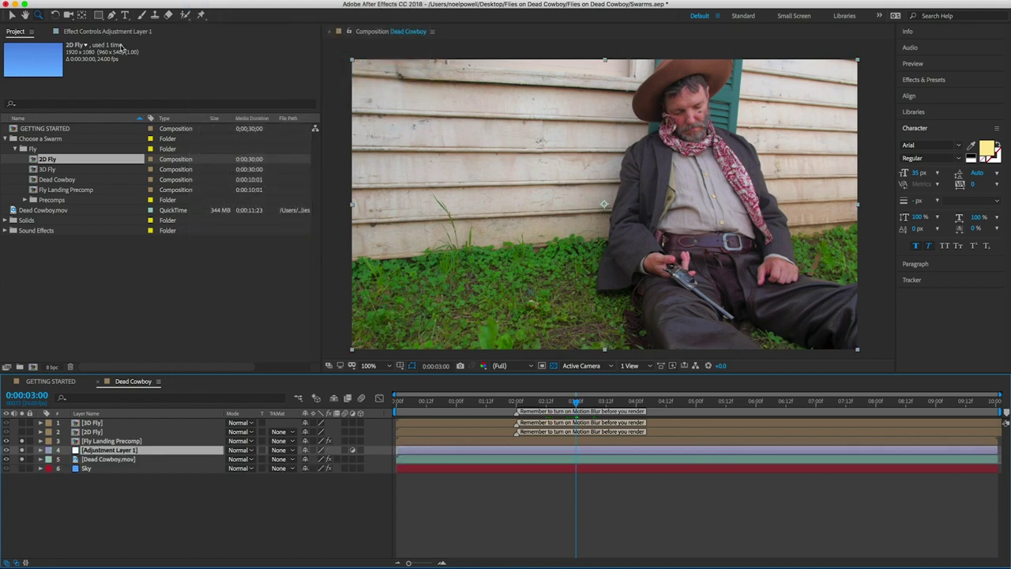
left_click_drag(98, 15, 123, 38)
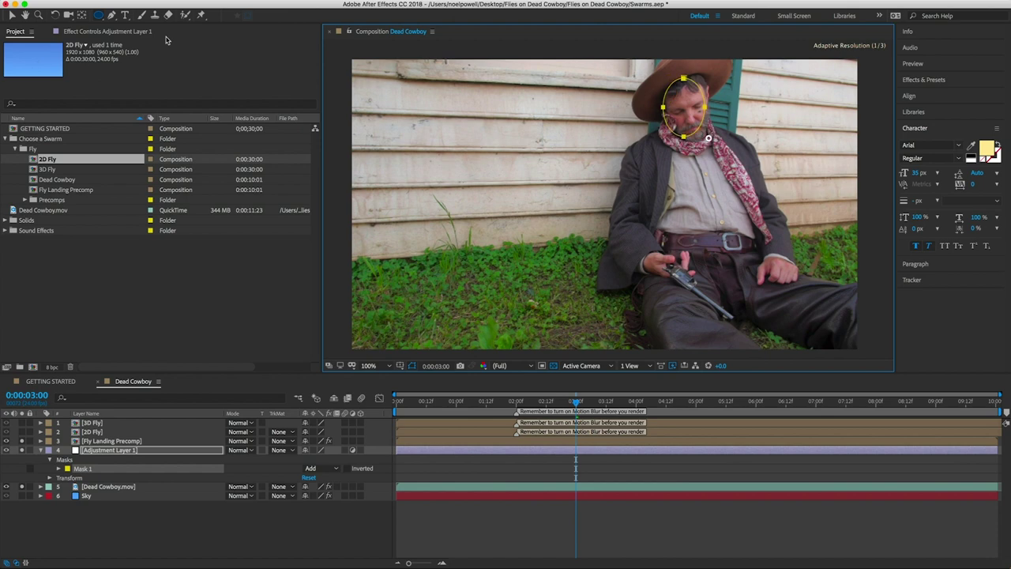
Set the mask feather to 25 pixels.
key("f")
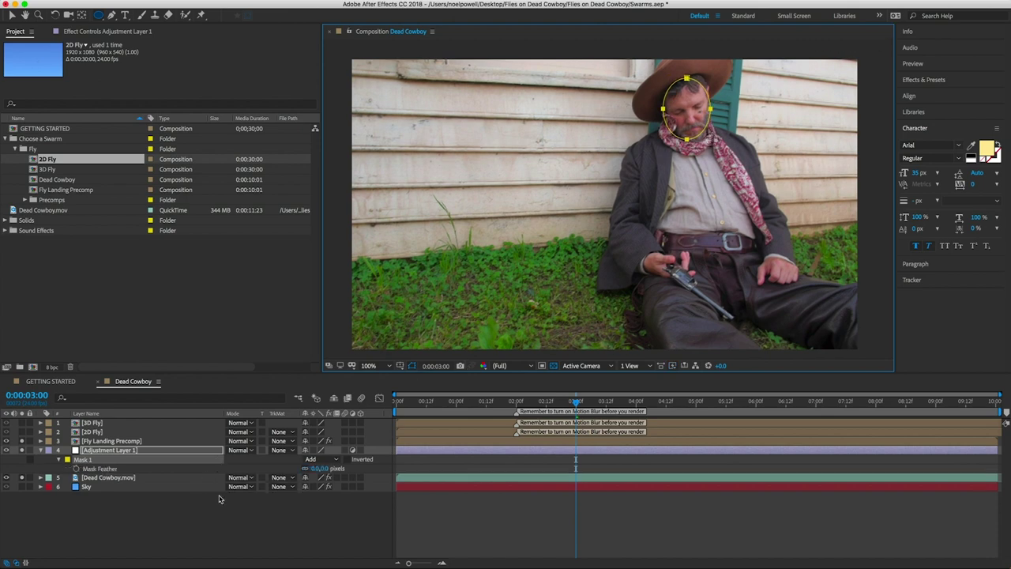
left_click(313, 468)
type("25")
key("Return")
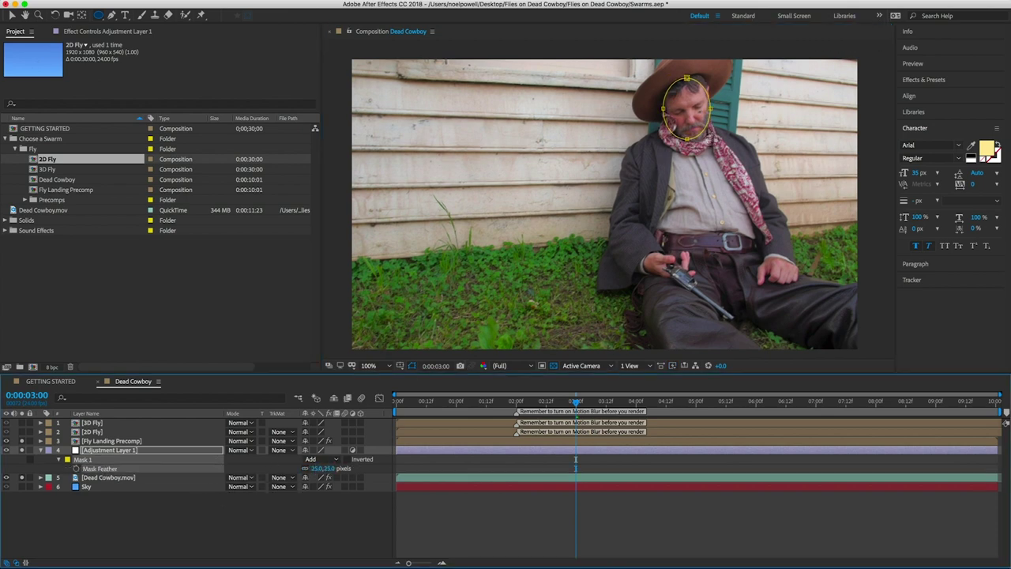
Keyframe the Mask Path at the shot's start and check its fit later in the shot.
key("Home")
key("v")
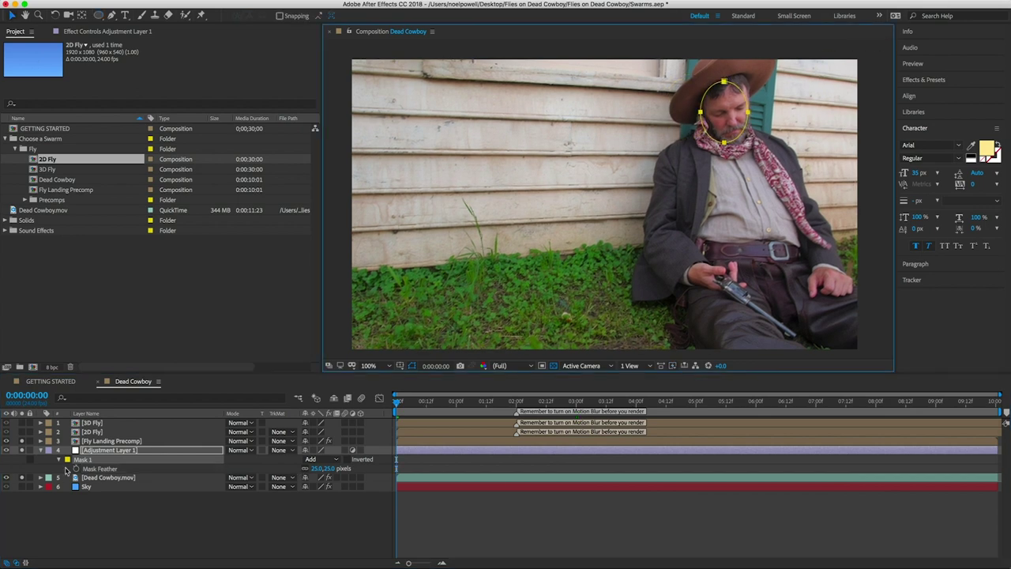
key("alt+m")
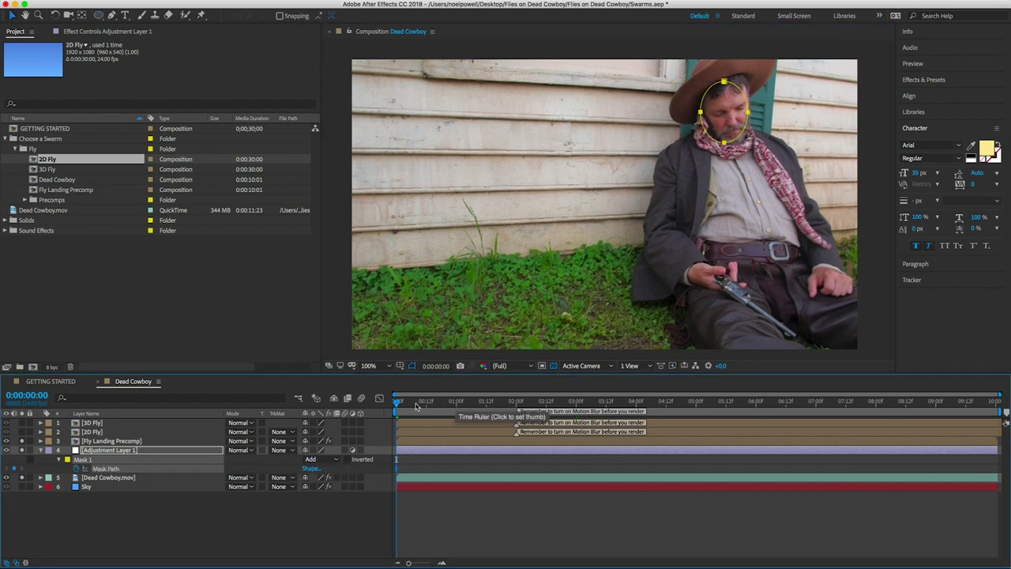
left_click_drag(416, 405, 1001, 419)
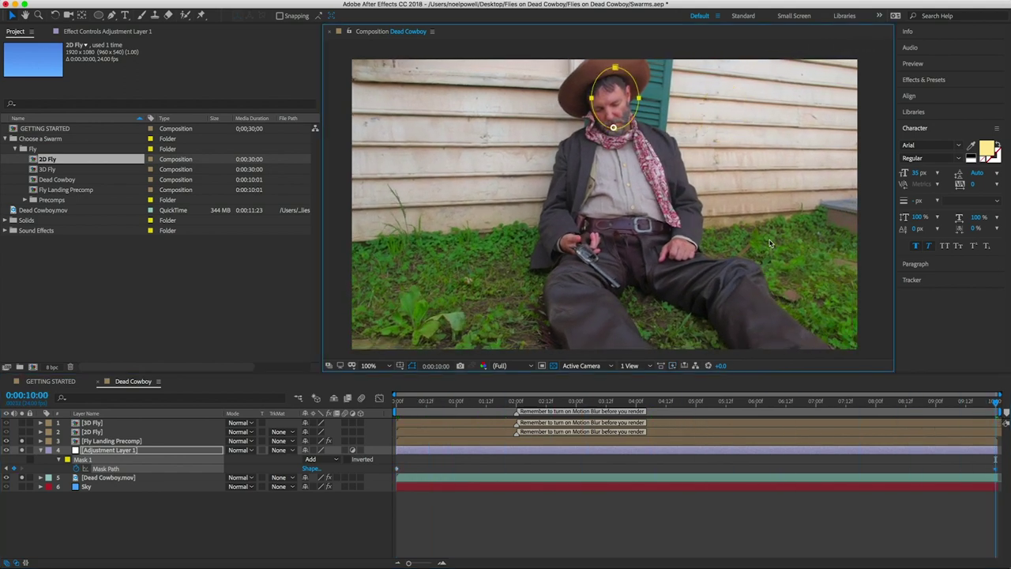
left_click_drag(942, 397, 739, 401)
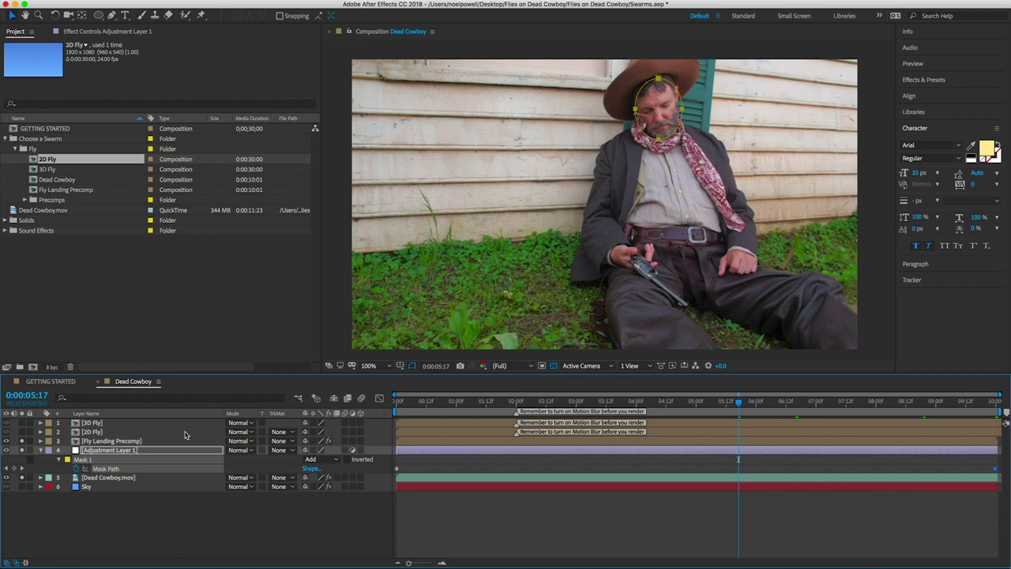
Apply Hue/Saturation at -38 Master Saturation, collapse the layer, and open the 3D Fly precomp.
left_click(230, 0)
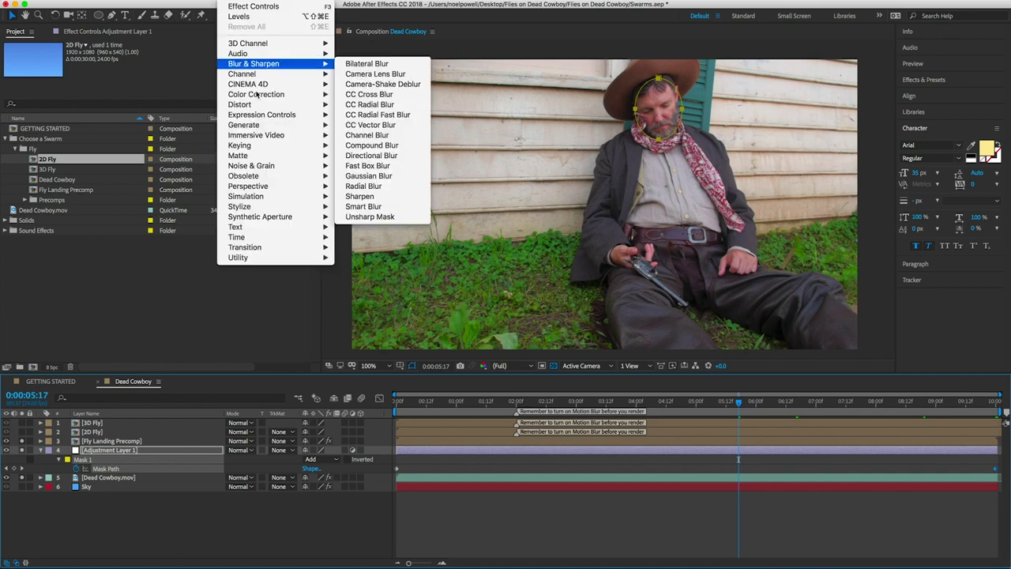
mouse_move(258, 100)
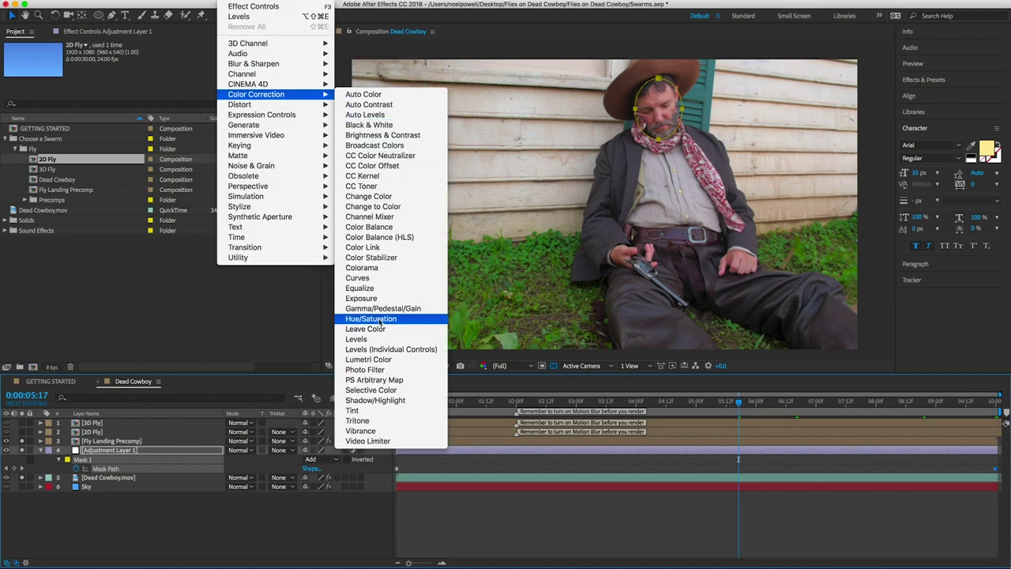
left_click(380, 319)
left_click_drag(164, 152, 113, 152)
left_click(157, 514)
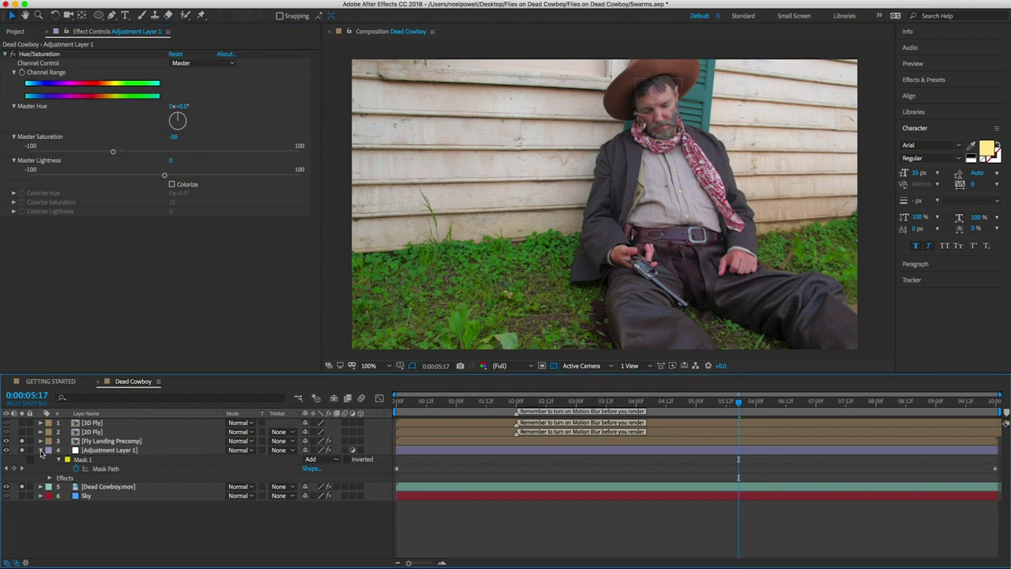
left_click(40, 450)
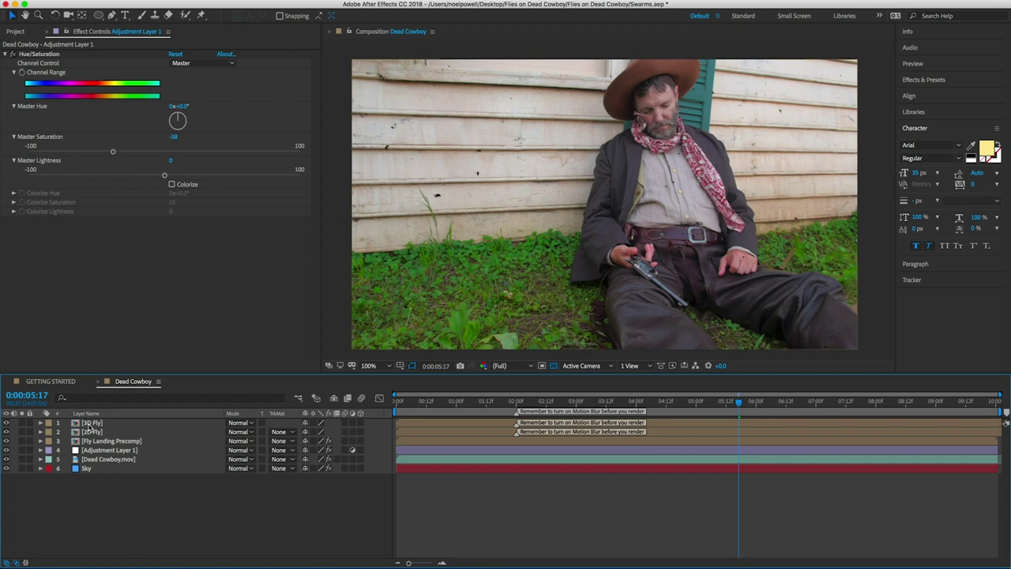
double_click(90, 424)
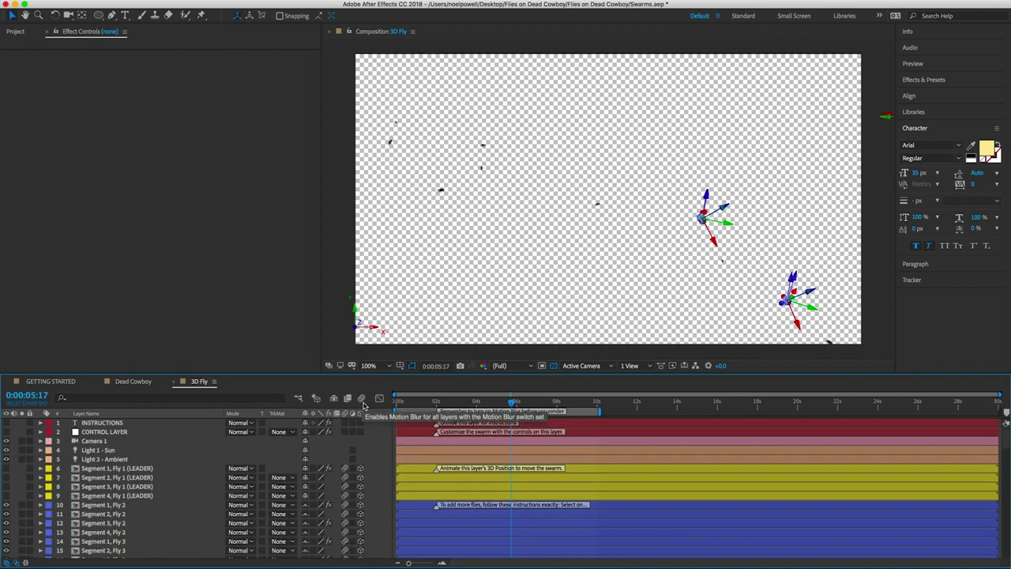
key("super+w")
left_click(86, 431)
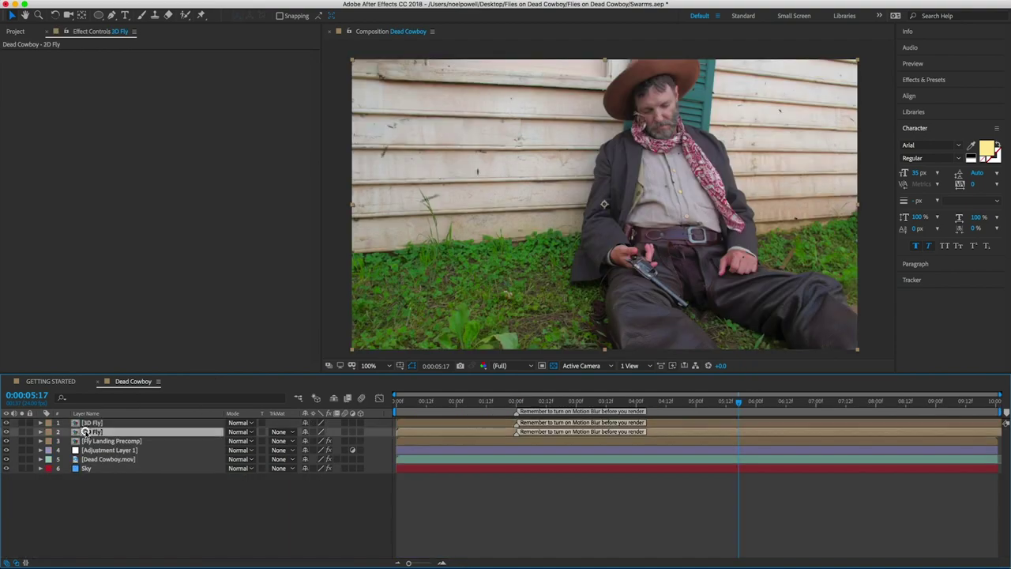
double_click(85, 432)
key("super+w")
double_click(105, 441)
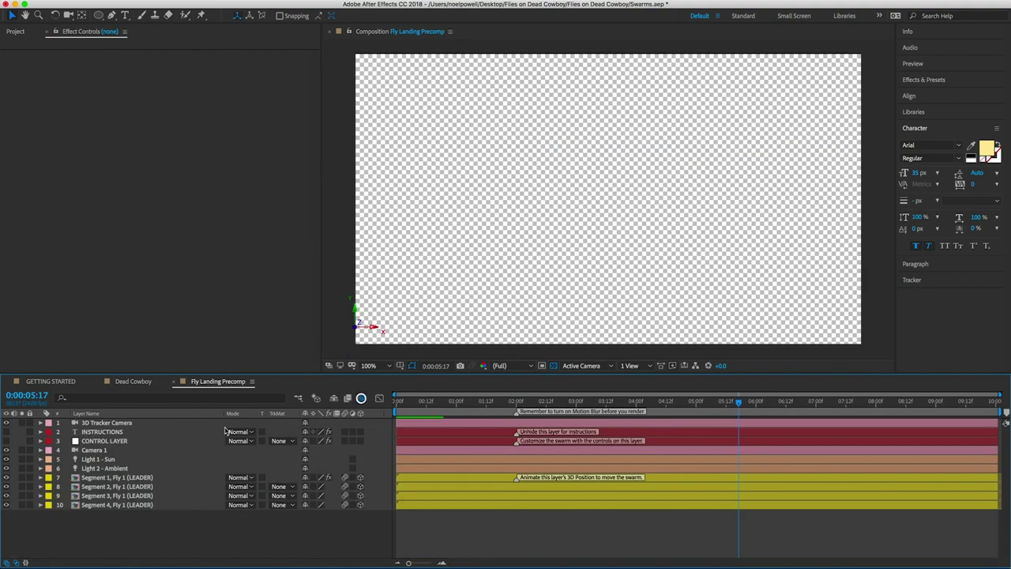
key("super+w")
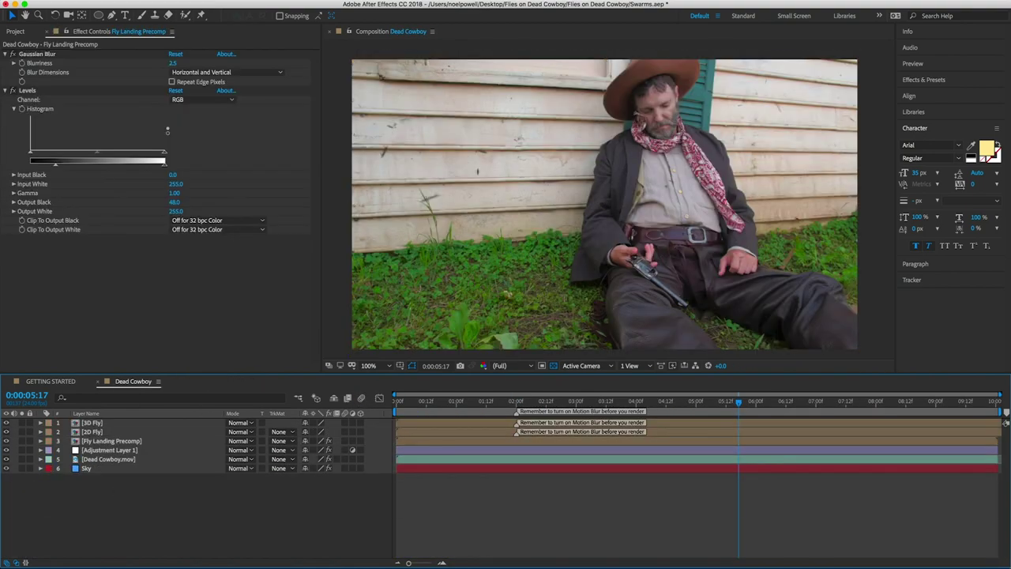